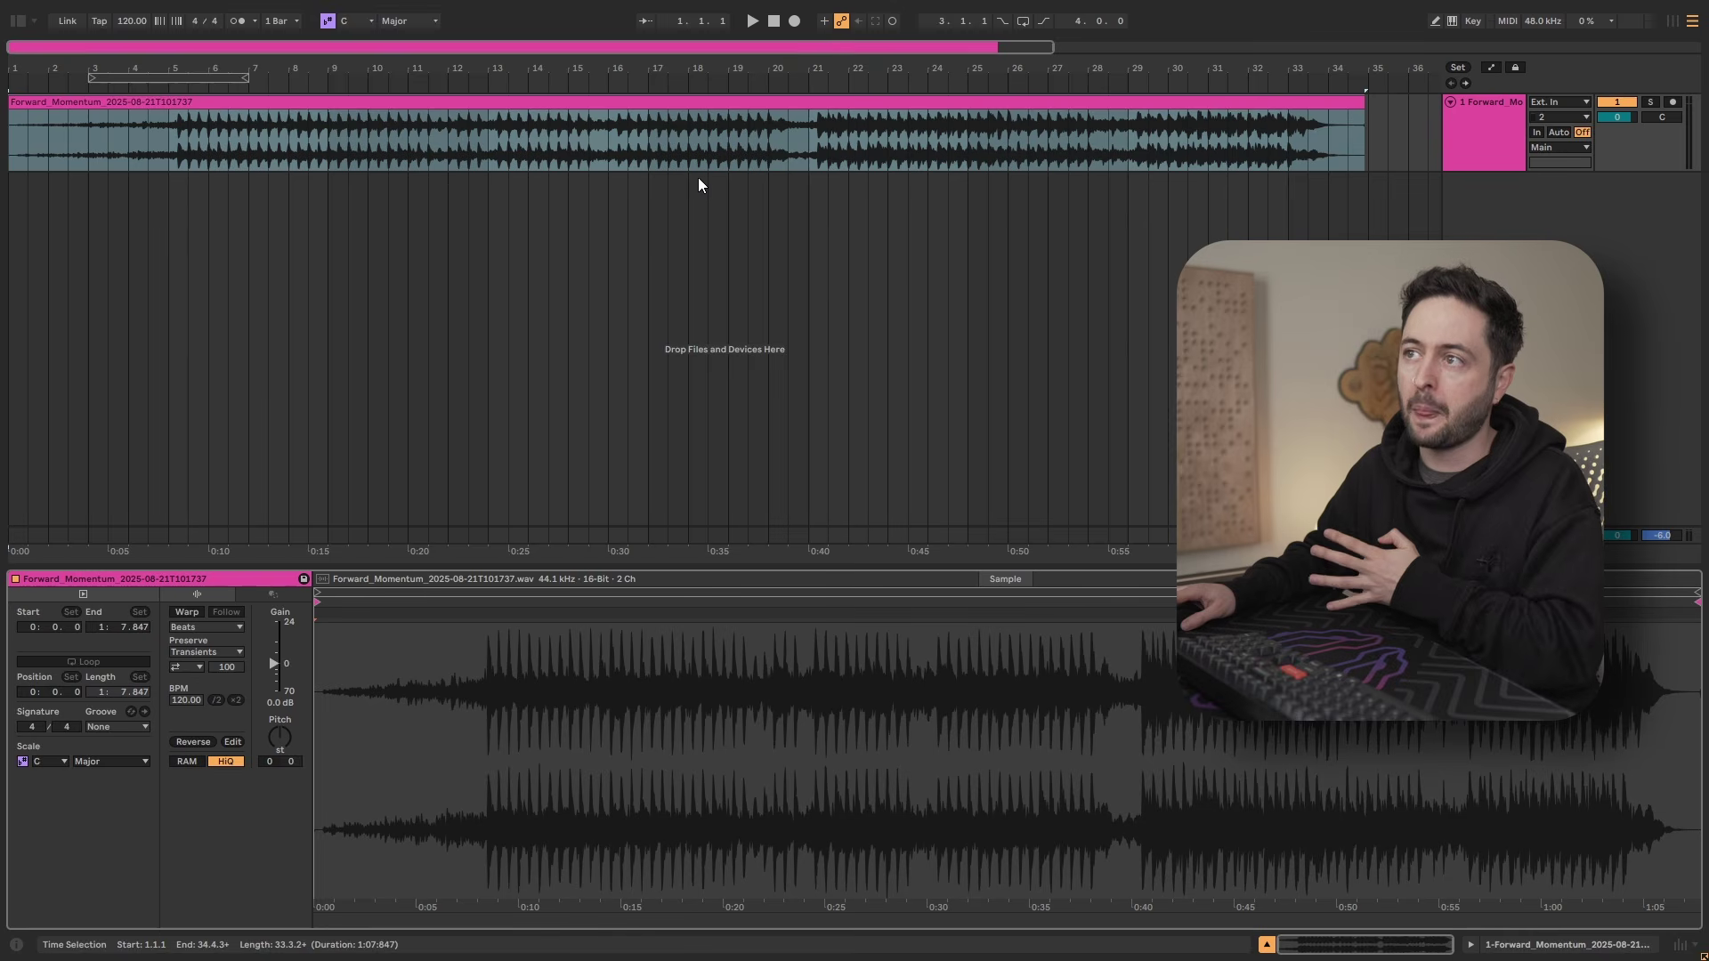
Cut the first beat, bars 1.1.1 to 1.2.1, off the reference track clip and move the clip back to bar 1.
{"action": "left_click_drag", "start_coordinate": [133, 35], "coordinate": [115, 163]}
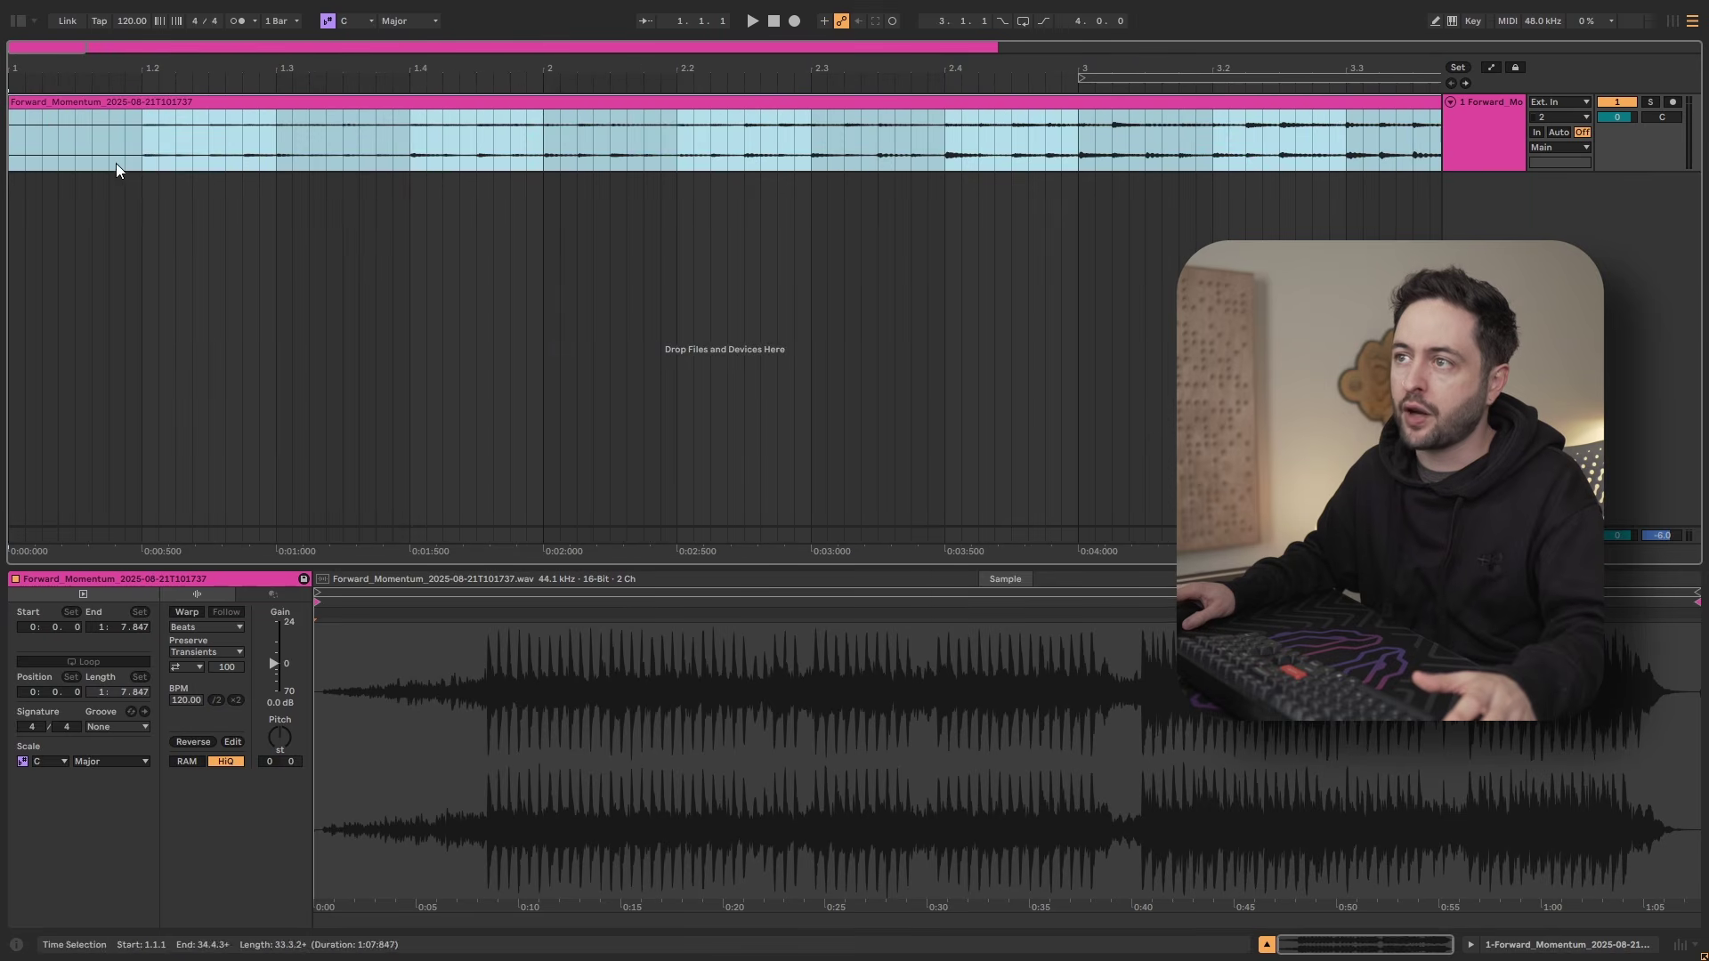
{"action": "left_click", "coordinate": [143, 138], "text": "shift"}
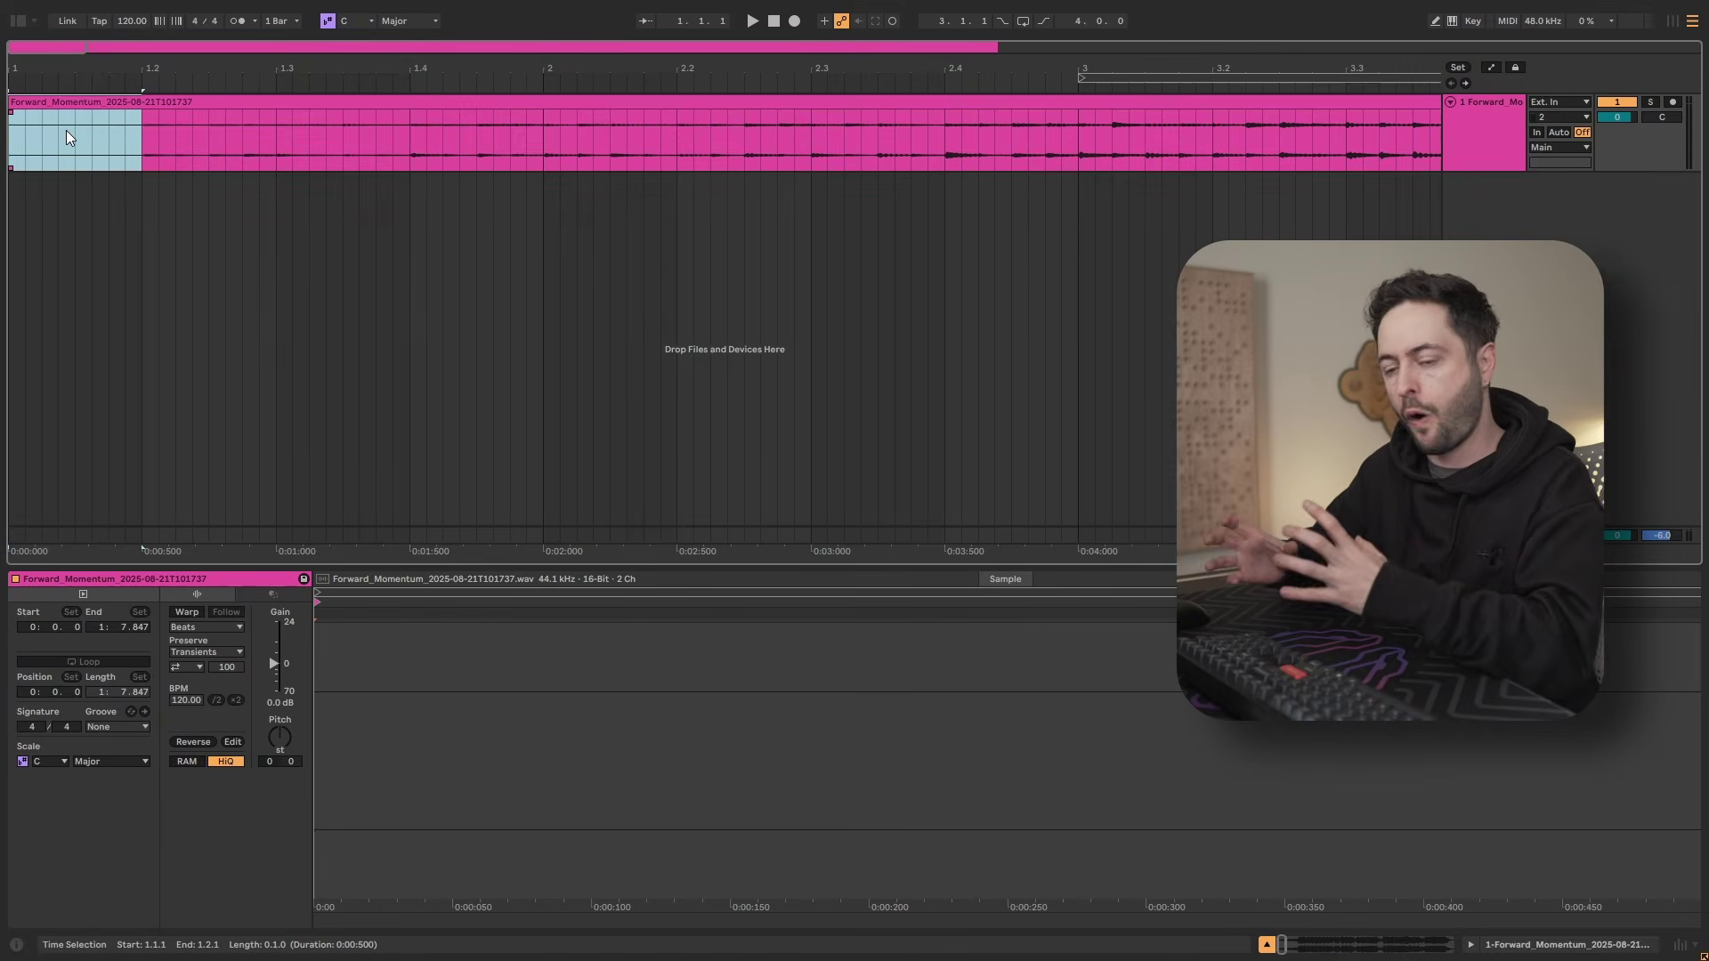
{"action": "key", "text": "Delete"}
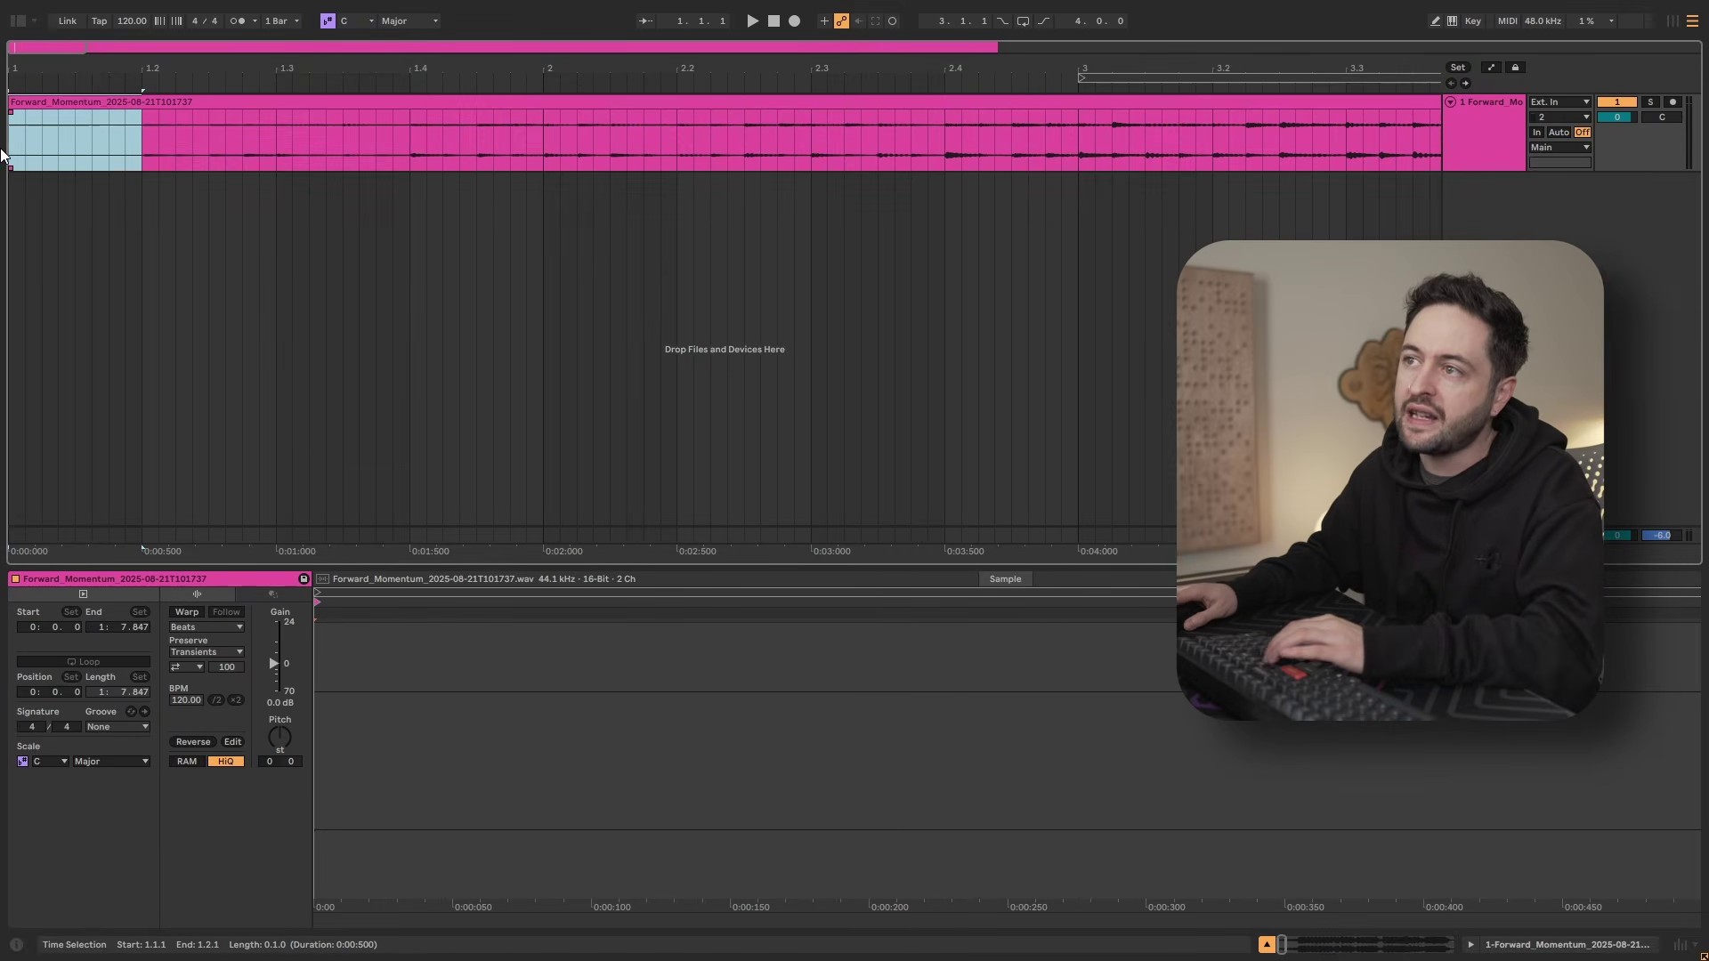
{"action": "left_click_drag", "start_coordinate": [210, 101], "coordinate": [65, 218]}
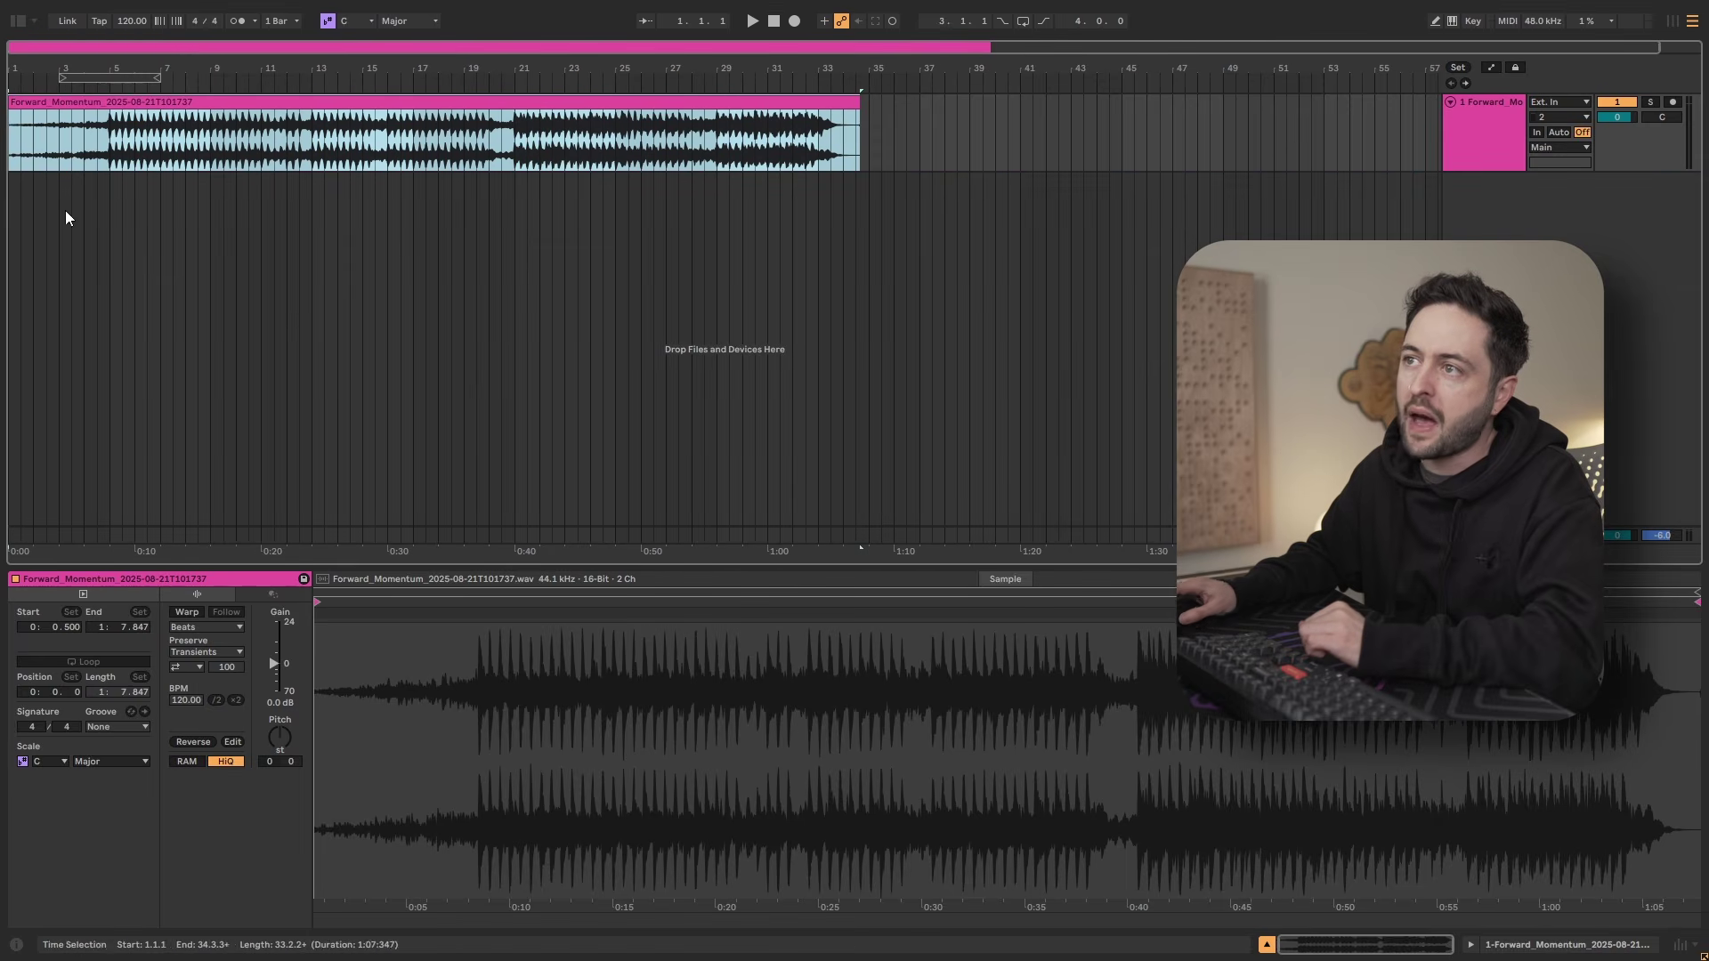
Play bars 1 to 9 of the reference track to hear its intro and first section.
{"action": "left_click_drag", "start_coordinate": [108, 130], "coordinate": [388, 157]}
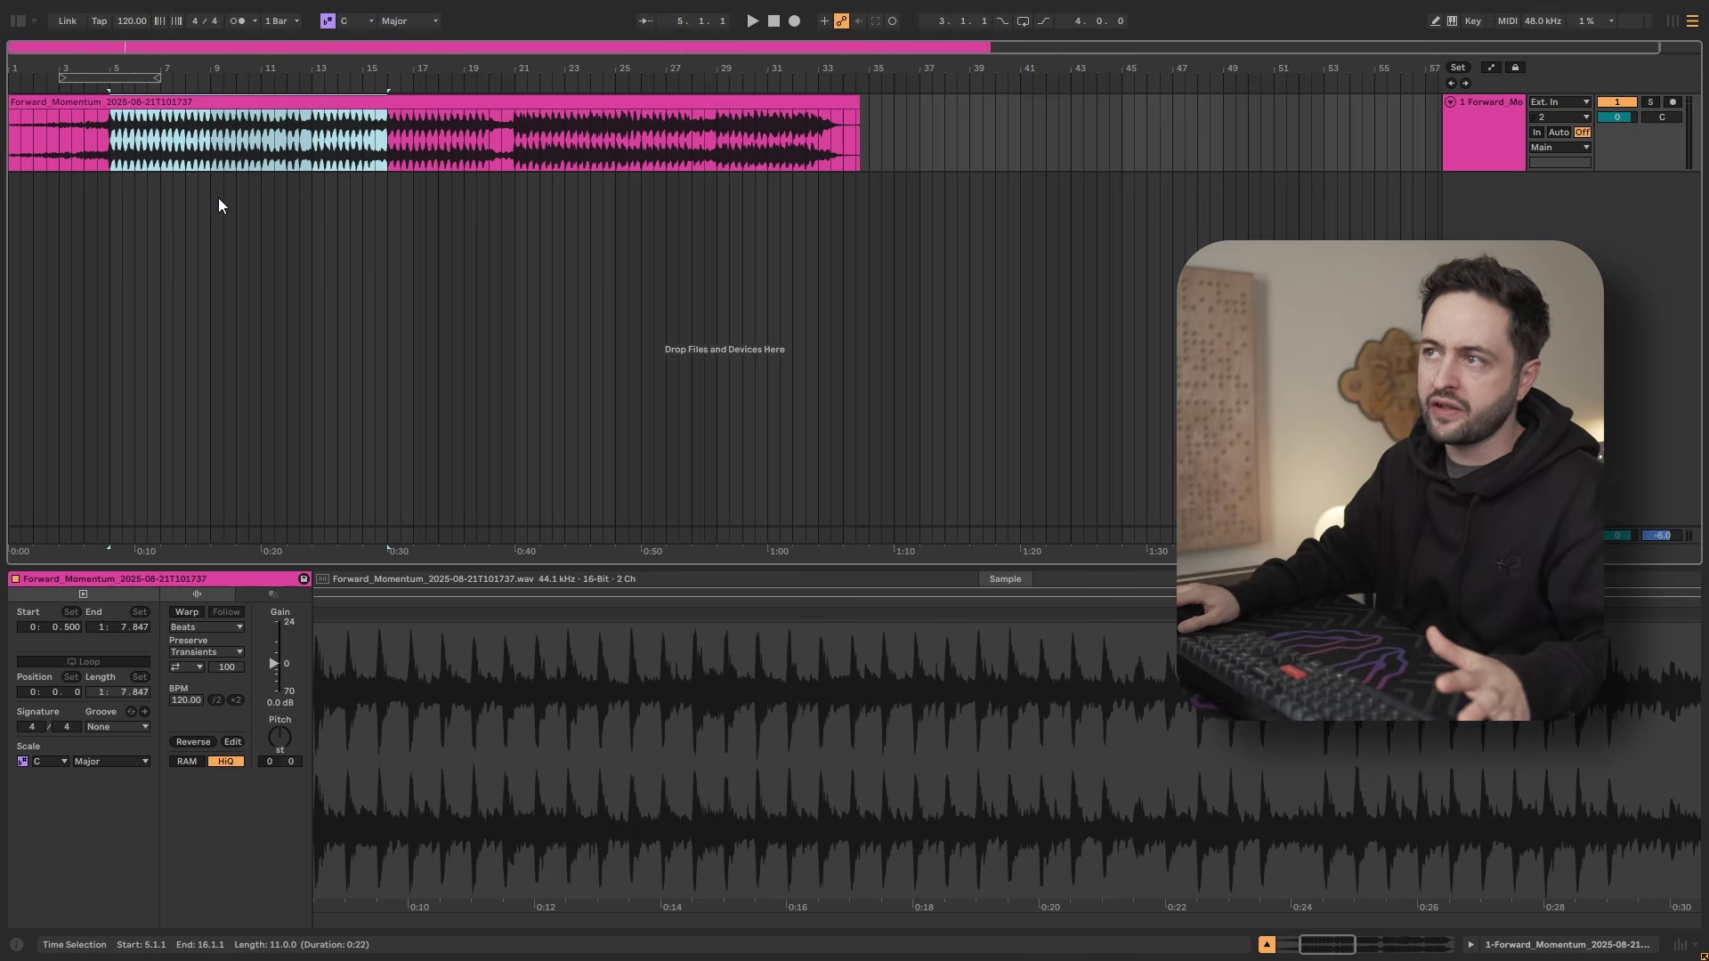
{"action": "left_click_drag", "start_coordinate": [210, 144], "coordinate": [14, 160]}
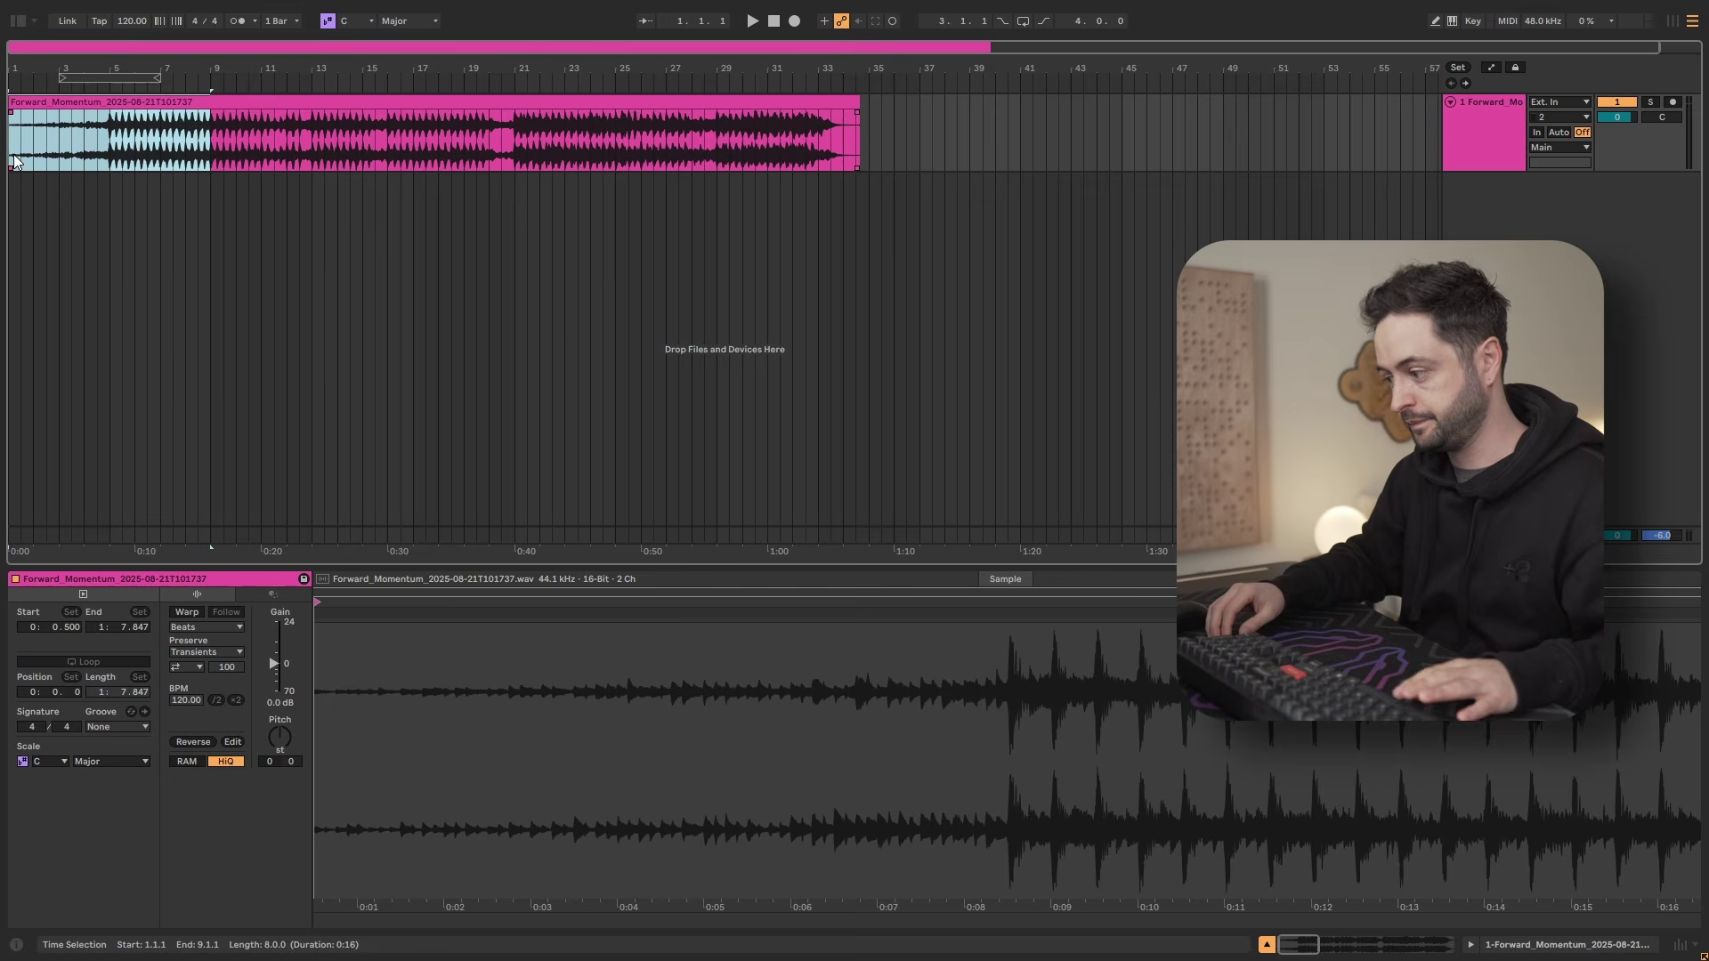
{"action": "key", "text": "space"}
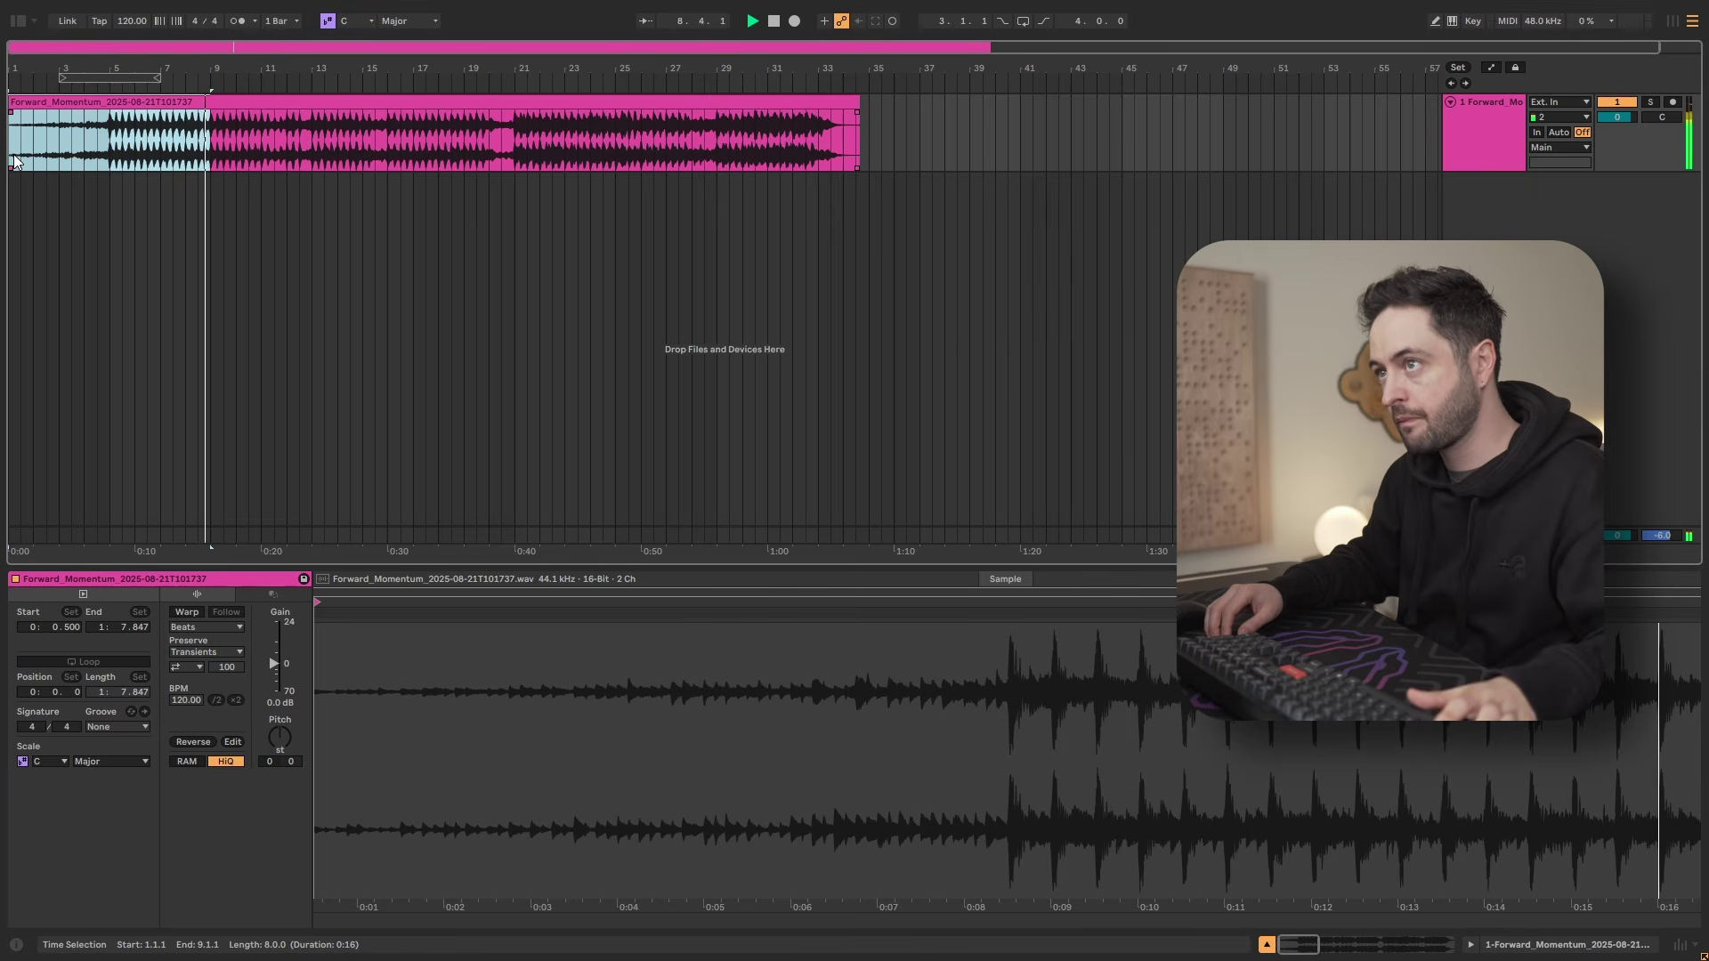
{"action": "key", "text": "space"}
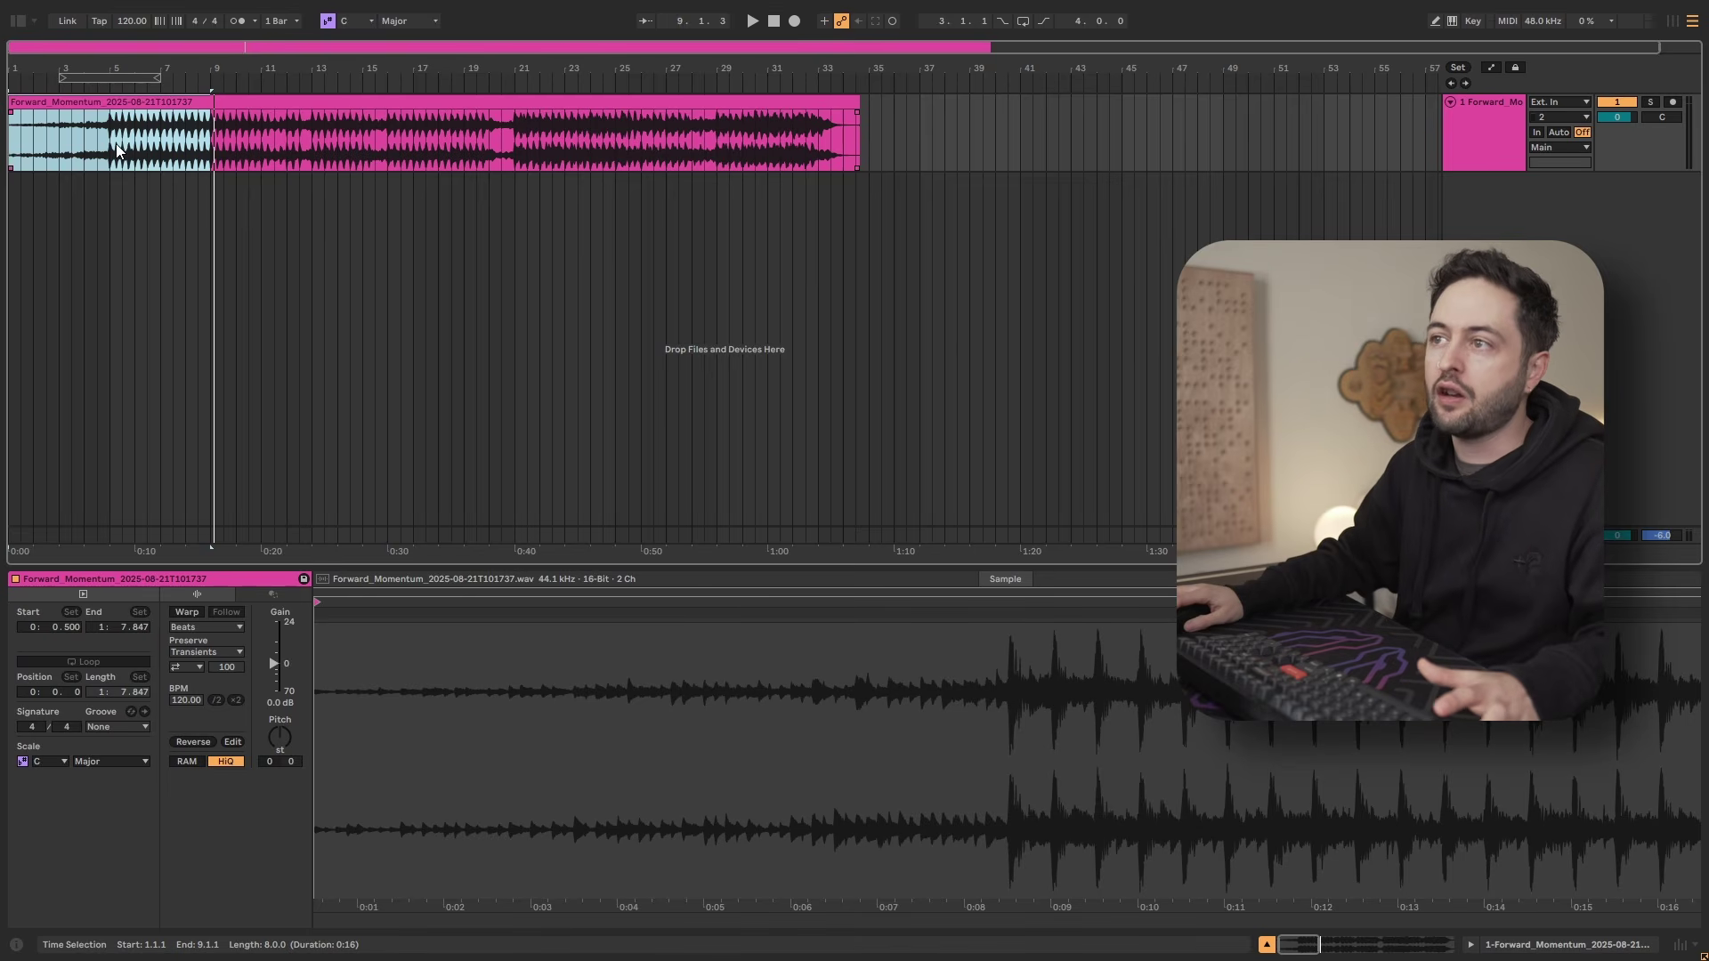
Examine the reference track's lead-in to bar 5 and replay the intro from the start of the clip.
{"action": "left_click_drag", "start_coordinate": [110, 145], "coordinate": [96, 149]}
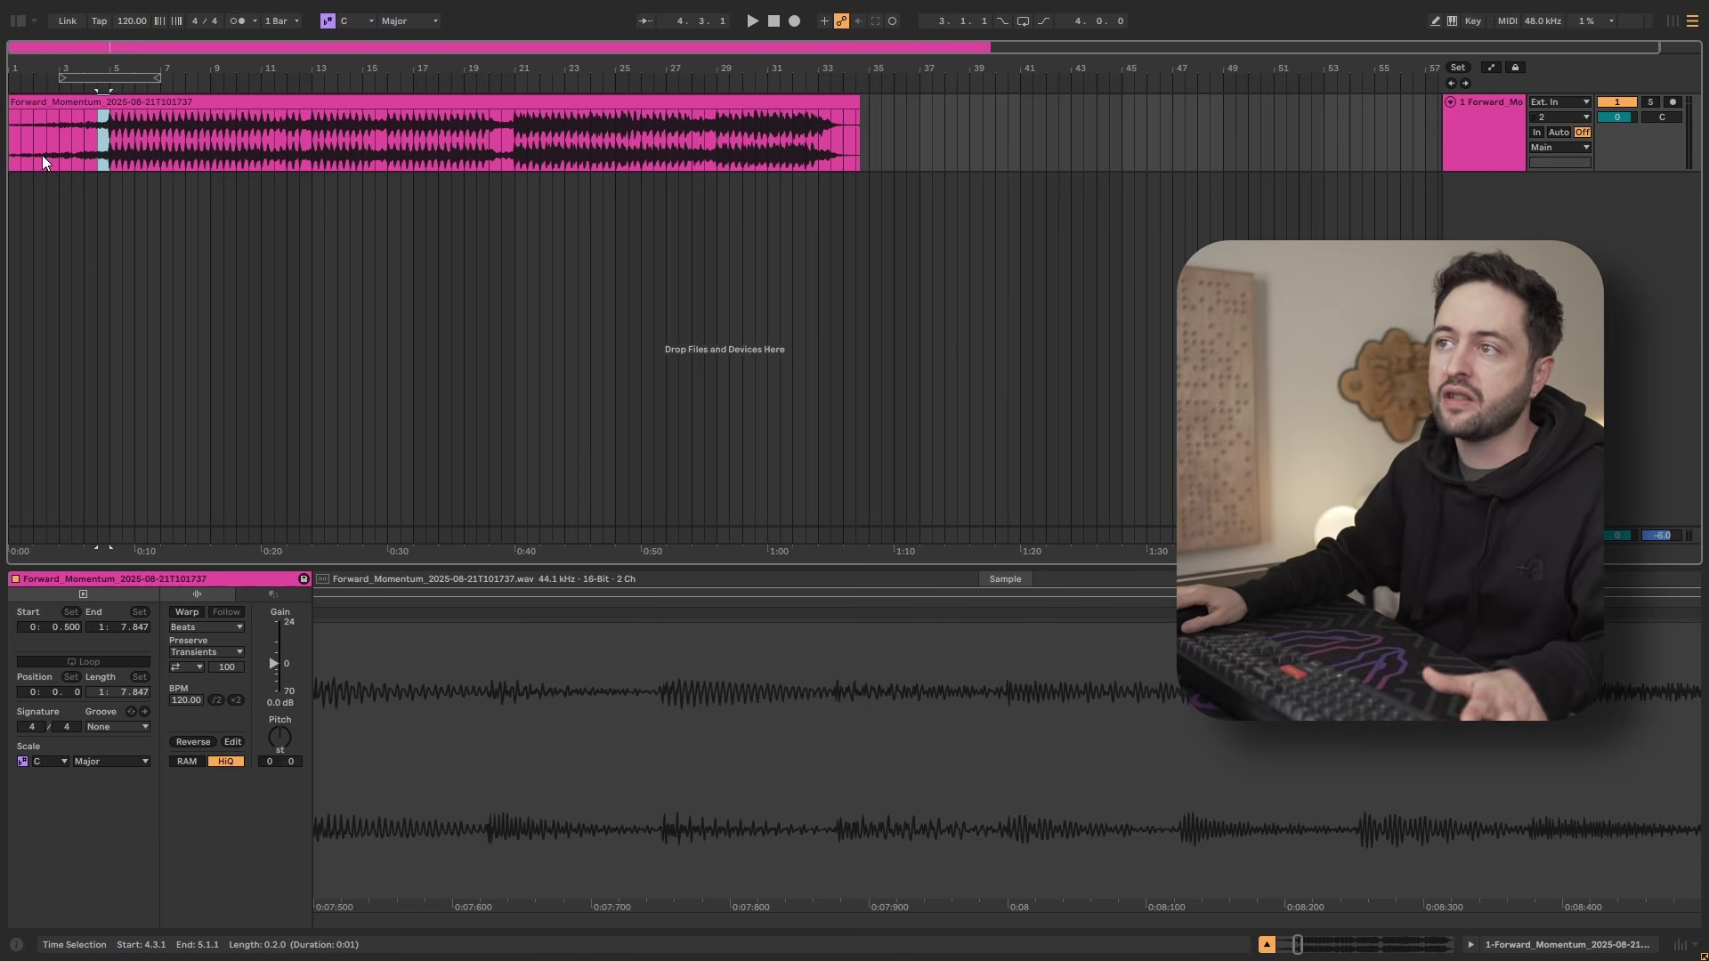
{"action": "left_click", "coordinate": [15, 146]}
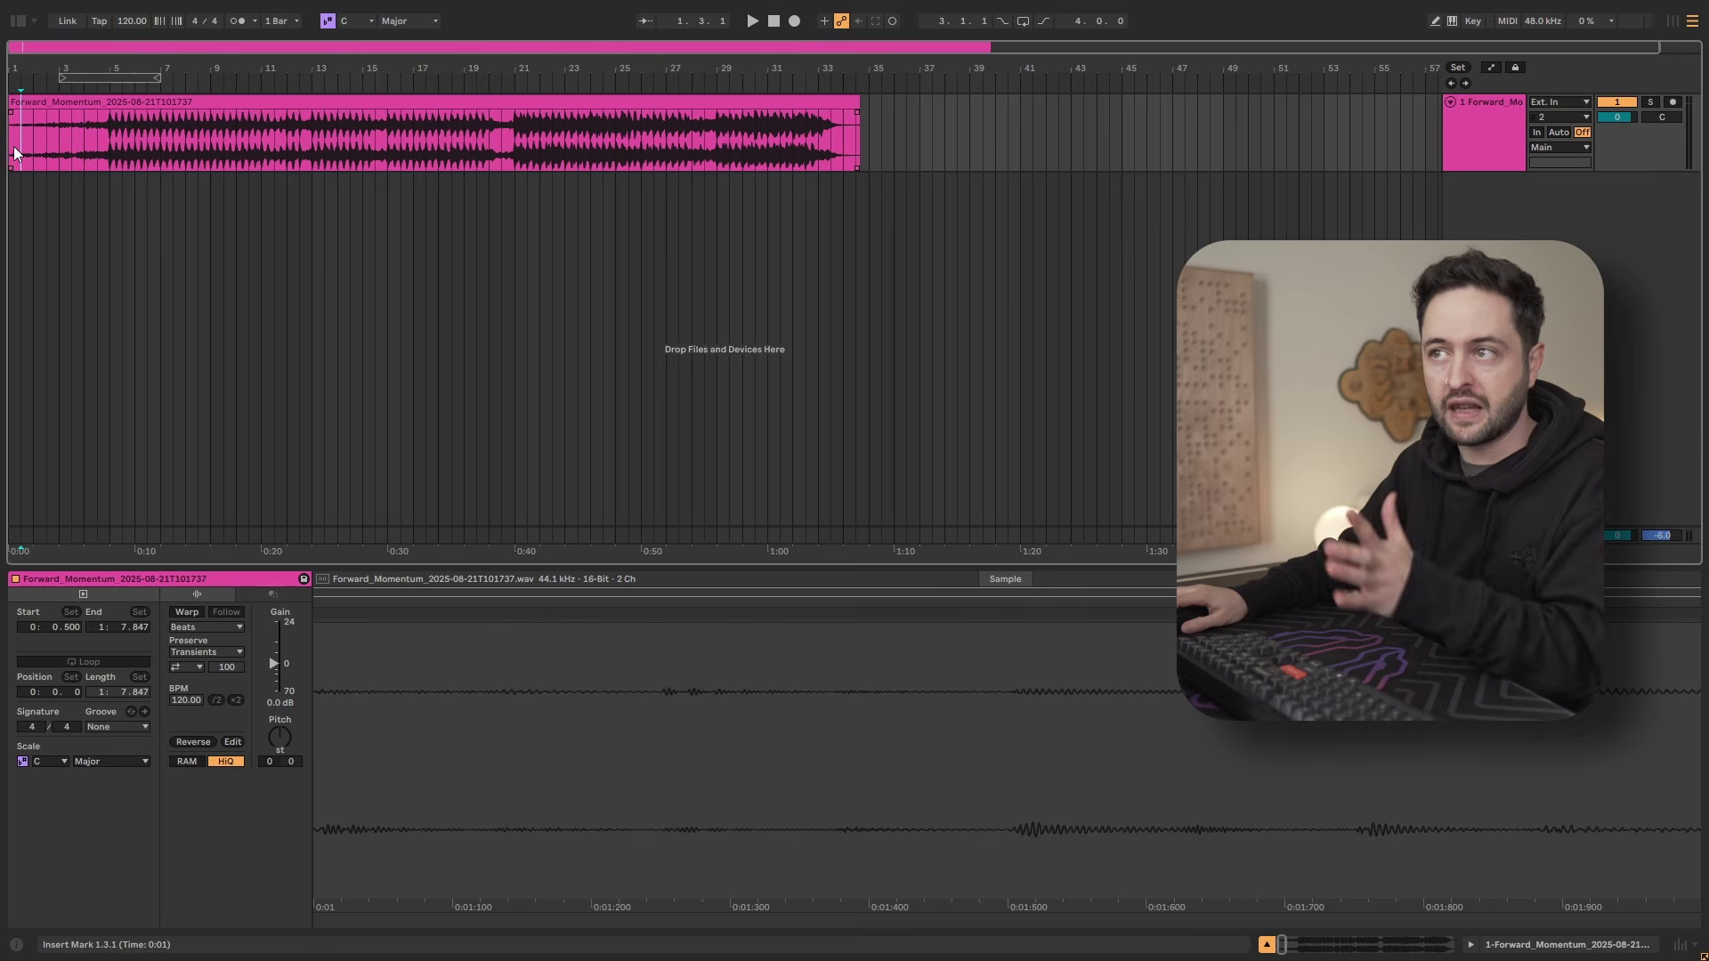
{"action": "key", "text": "space"}
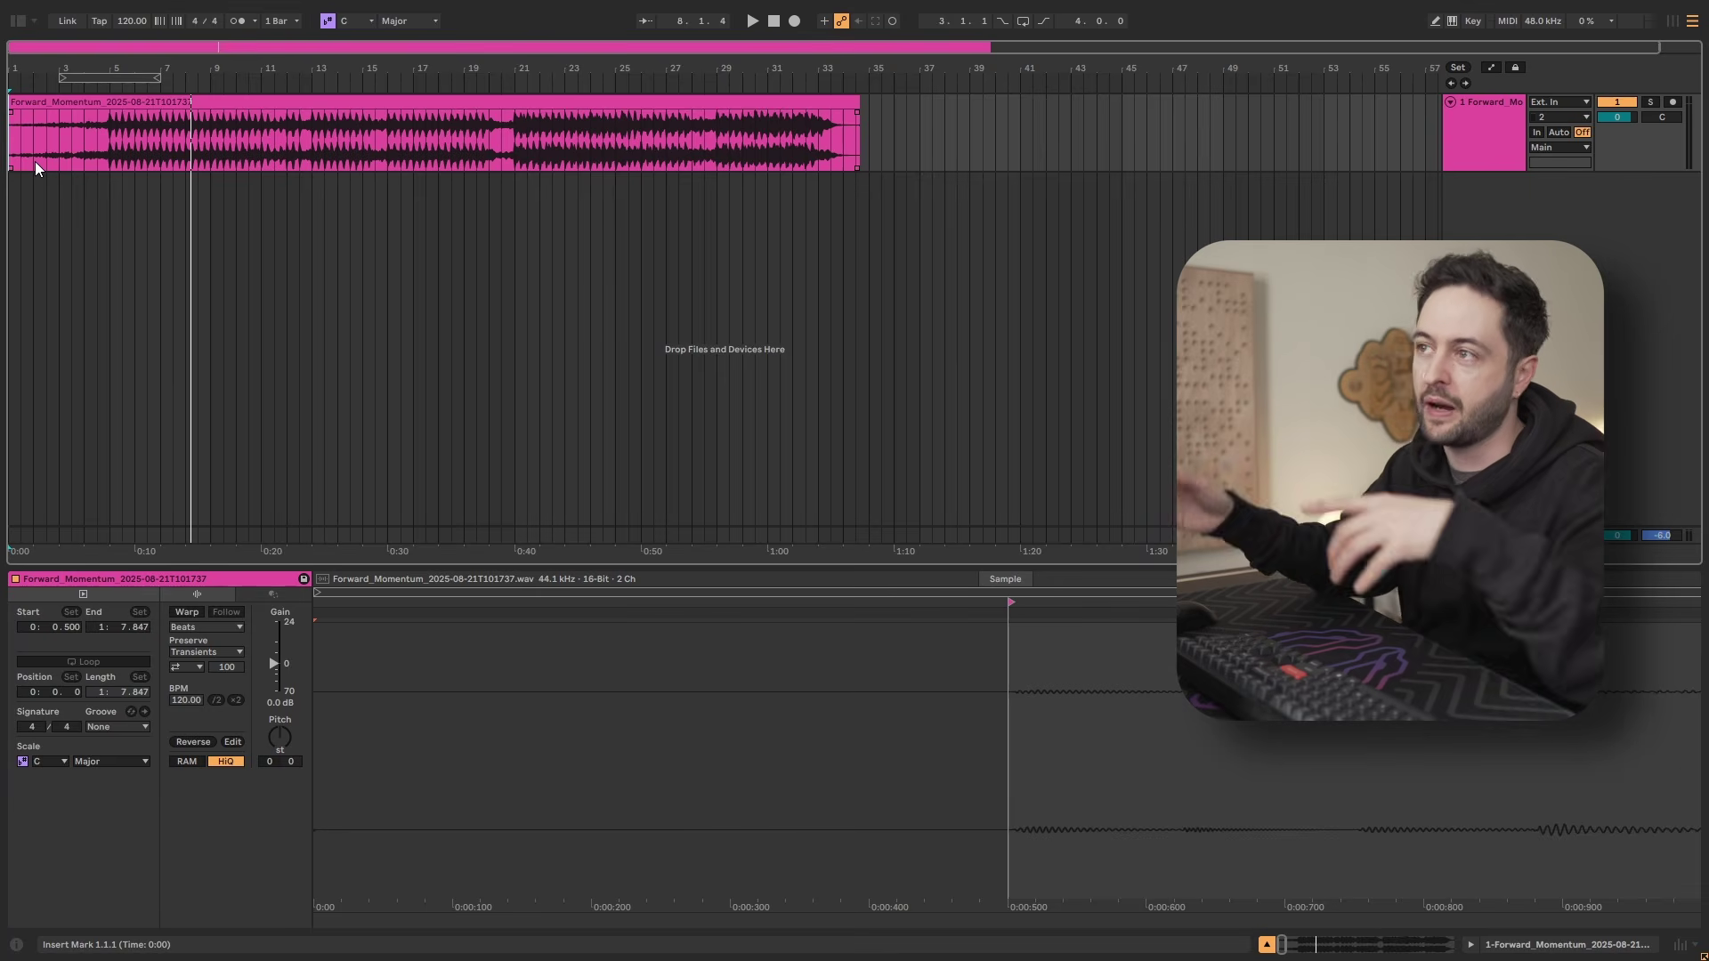
{"action": "left_click_drag", "start_coordinate": [107, 134], "coordinate": [311, 151]}
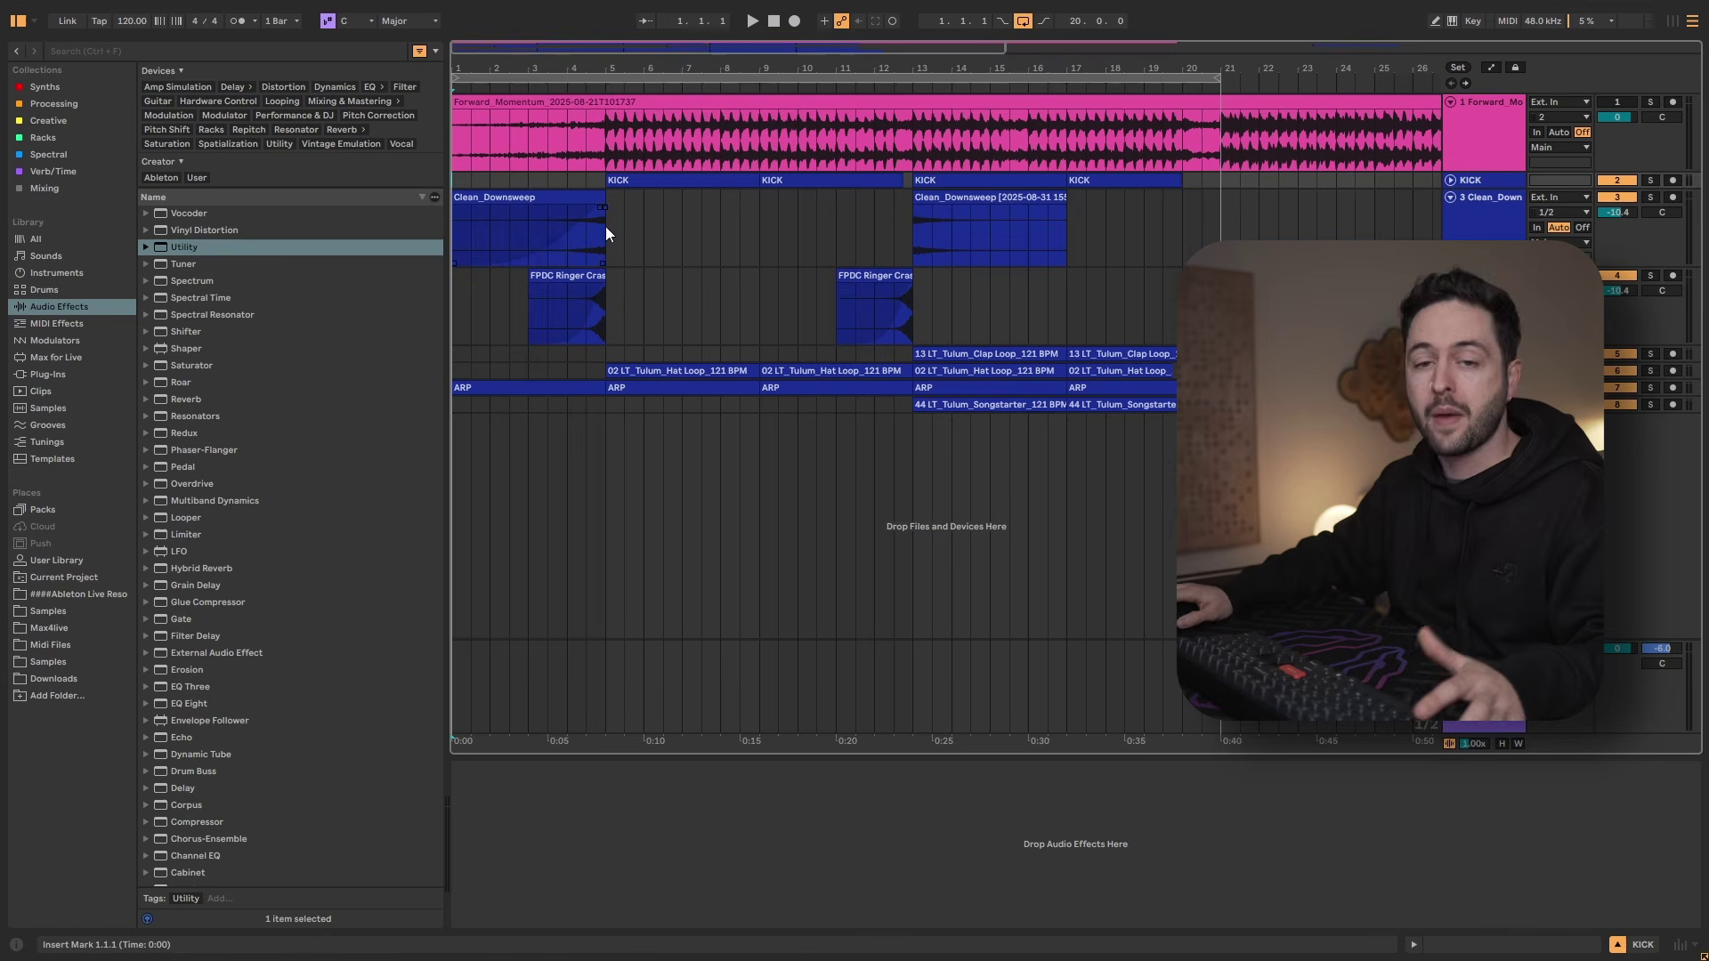
Play the arrangement from the Clean_Downsweep clip at bar 1 into bar 9.
{"action": "left_click", "coordinate": [569, 233]}
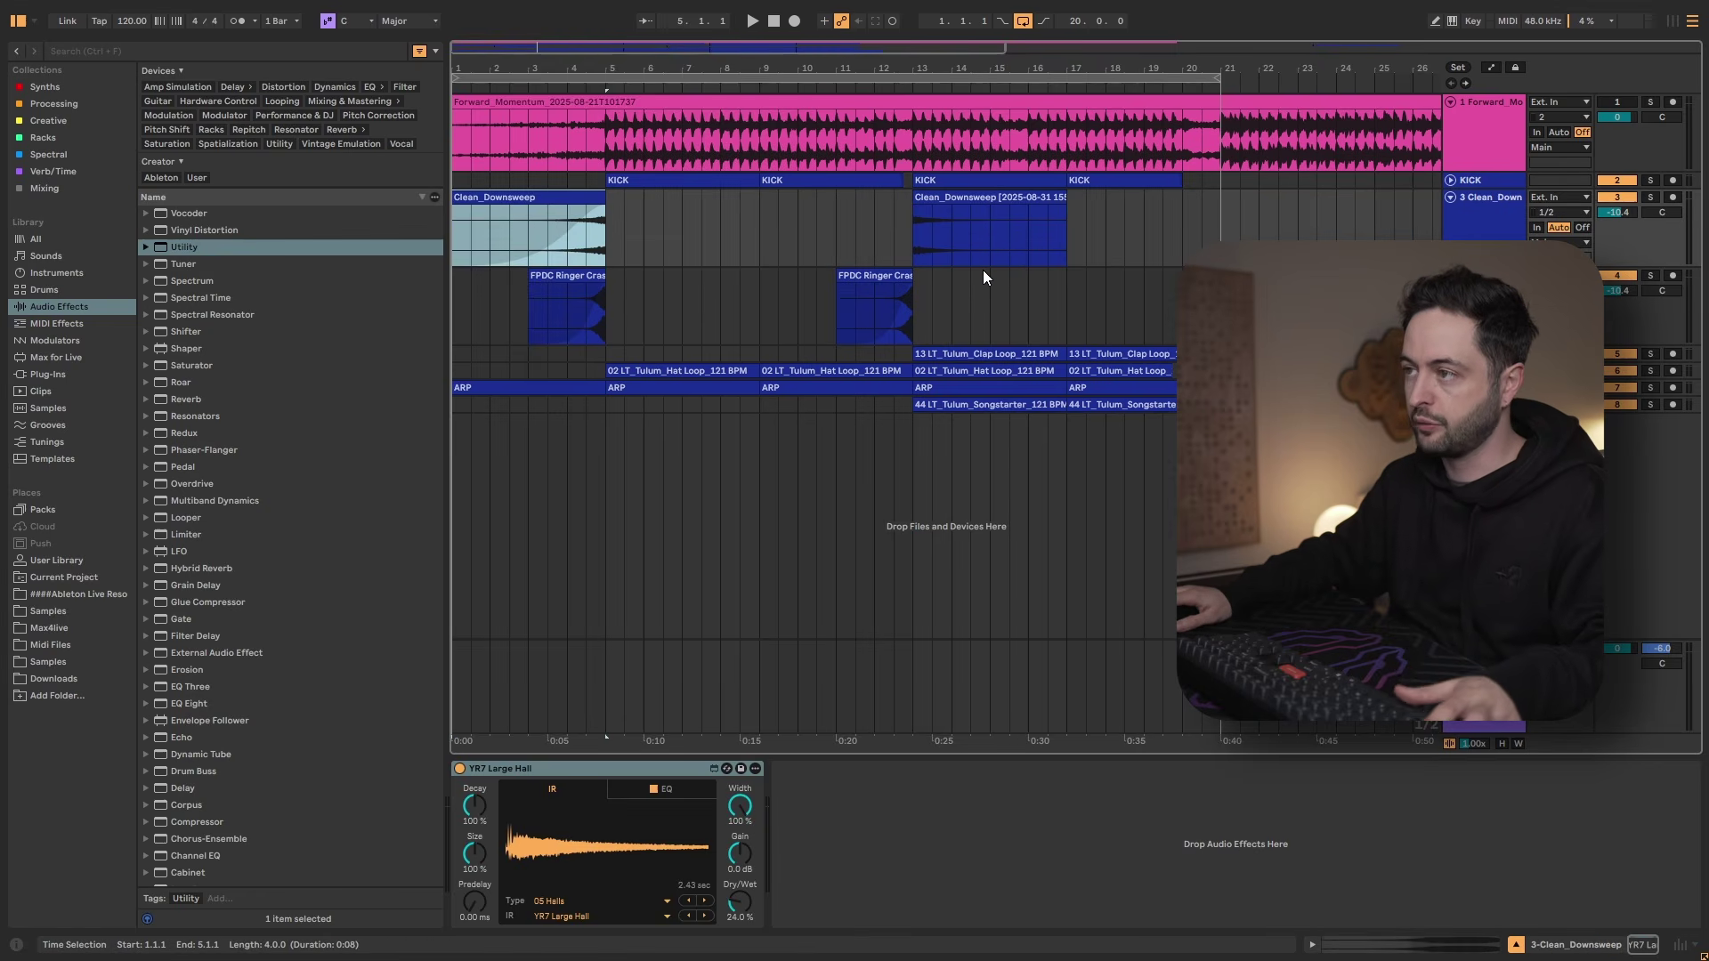
{"action": "key", "text": "space"}
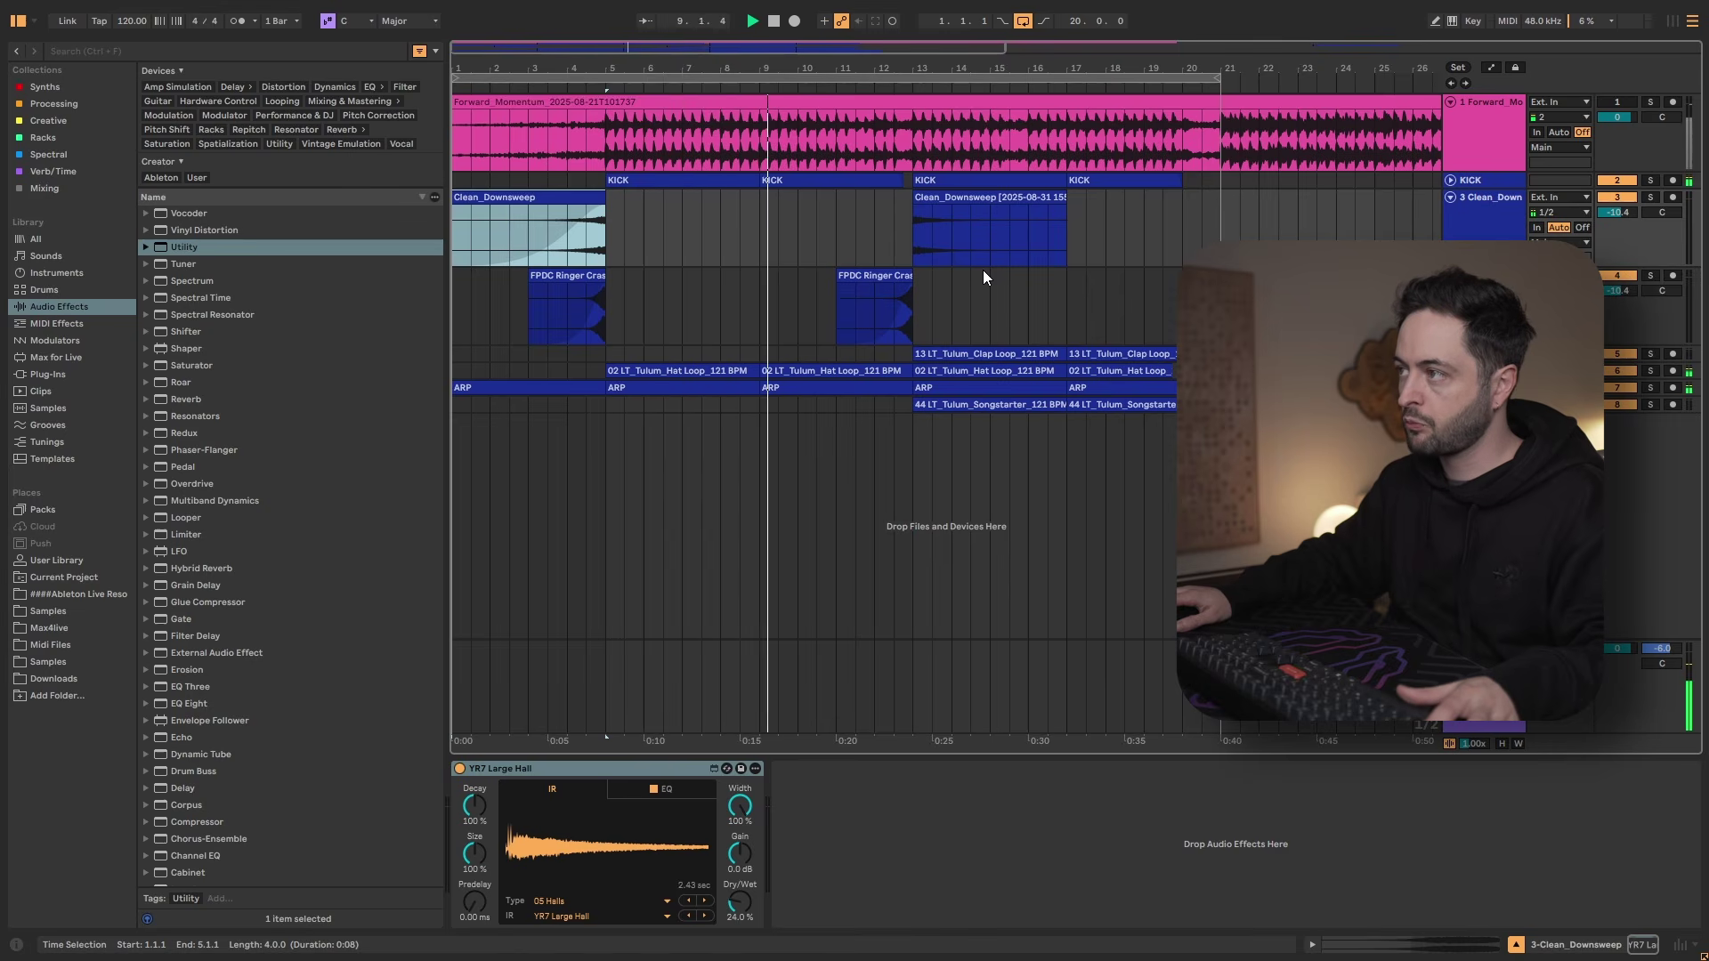
{"action": "key", "text": "space"}
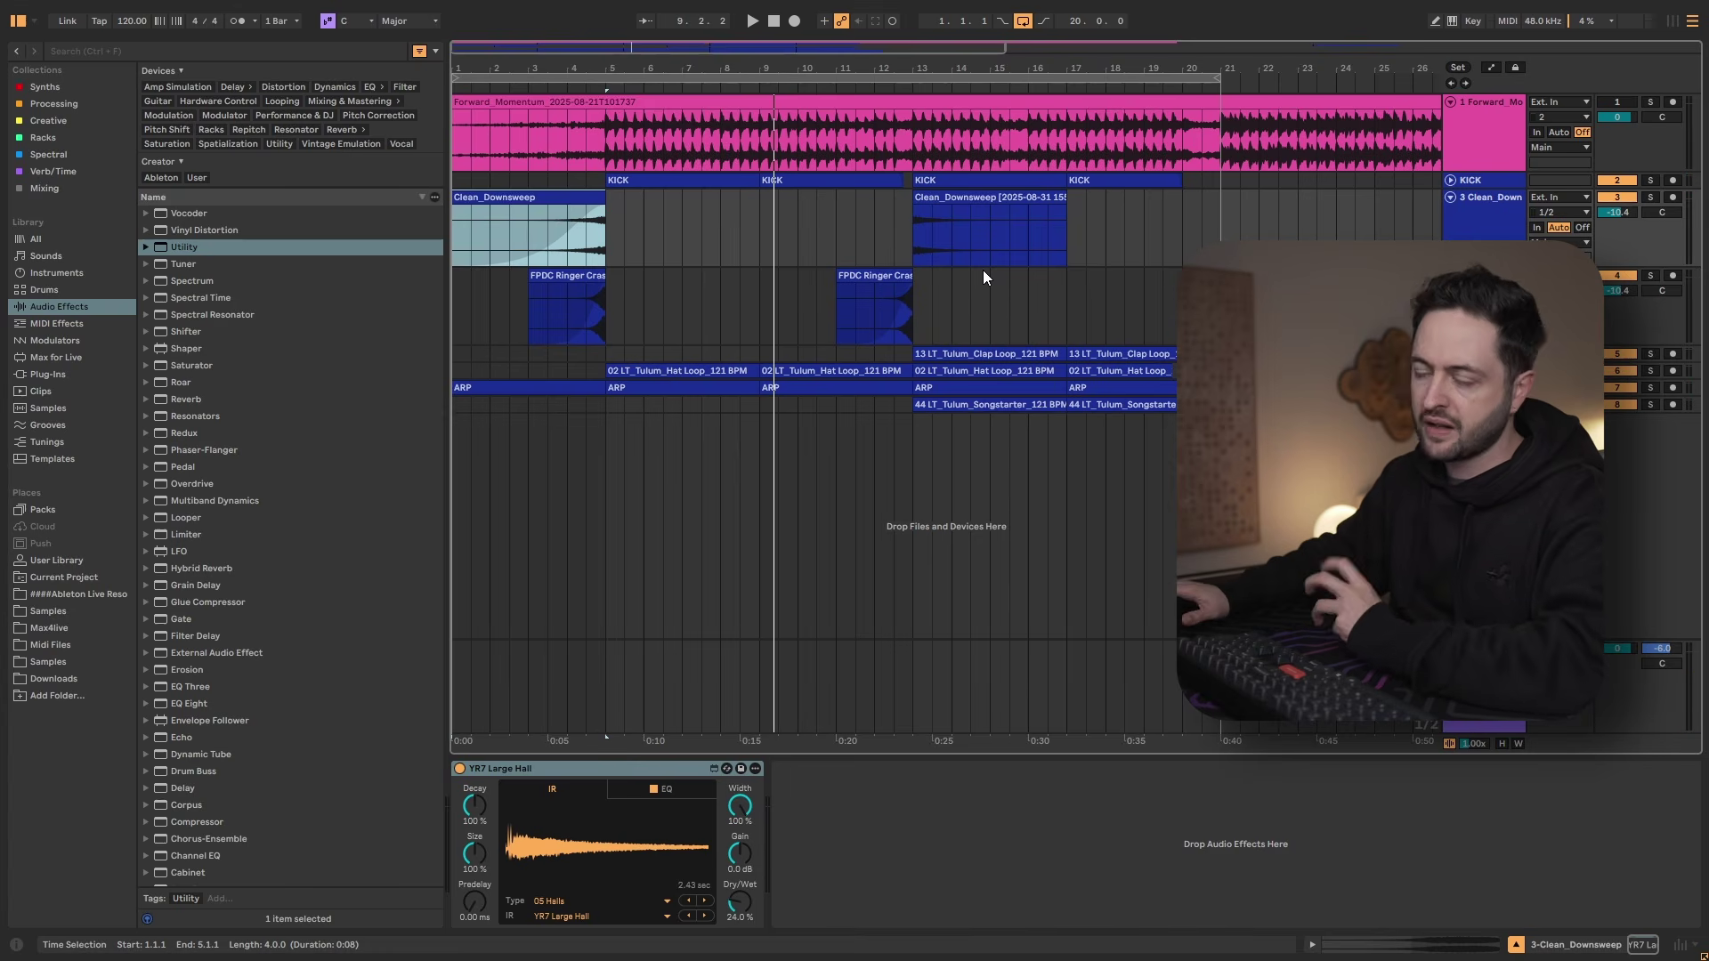
Unfold the ARP track and look over the Clean_Downsweep and FPDC Ringer Crash clips leading into bar 5.
{"action": "left_click", "coordinate": [495, 388]}
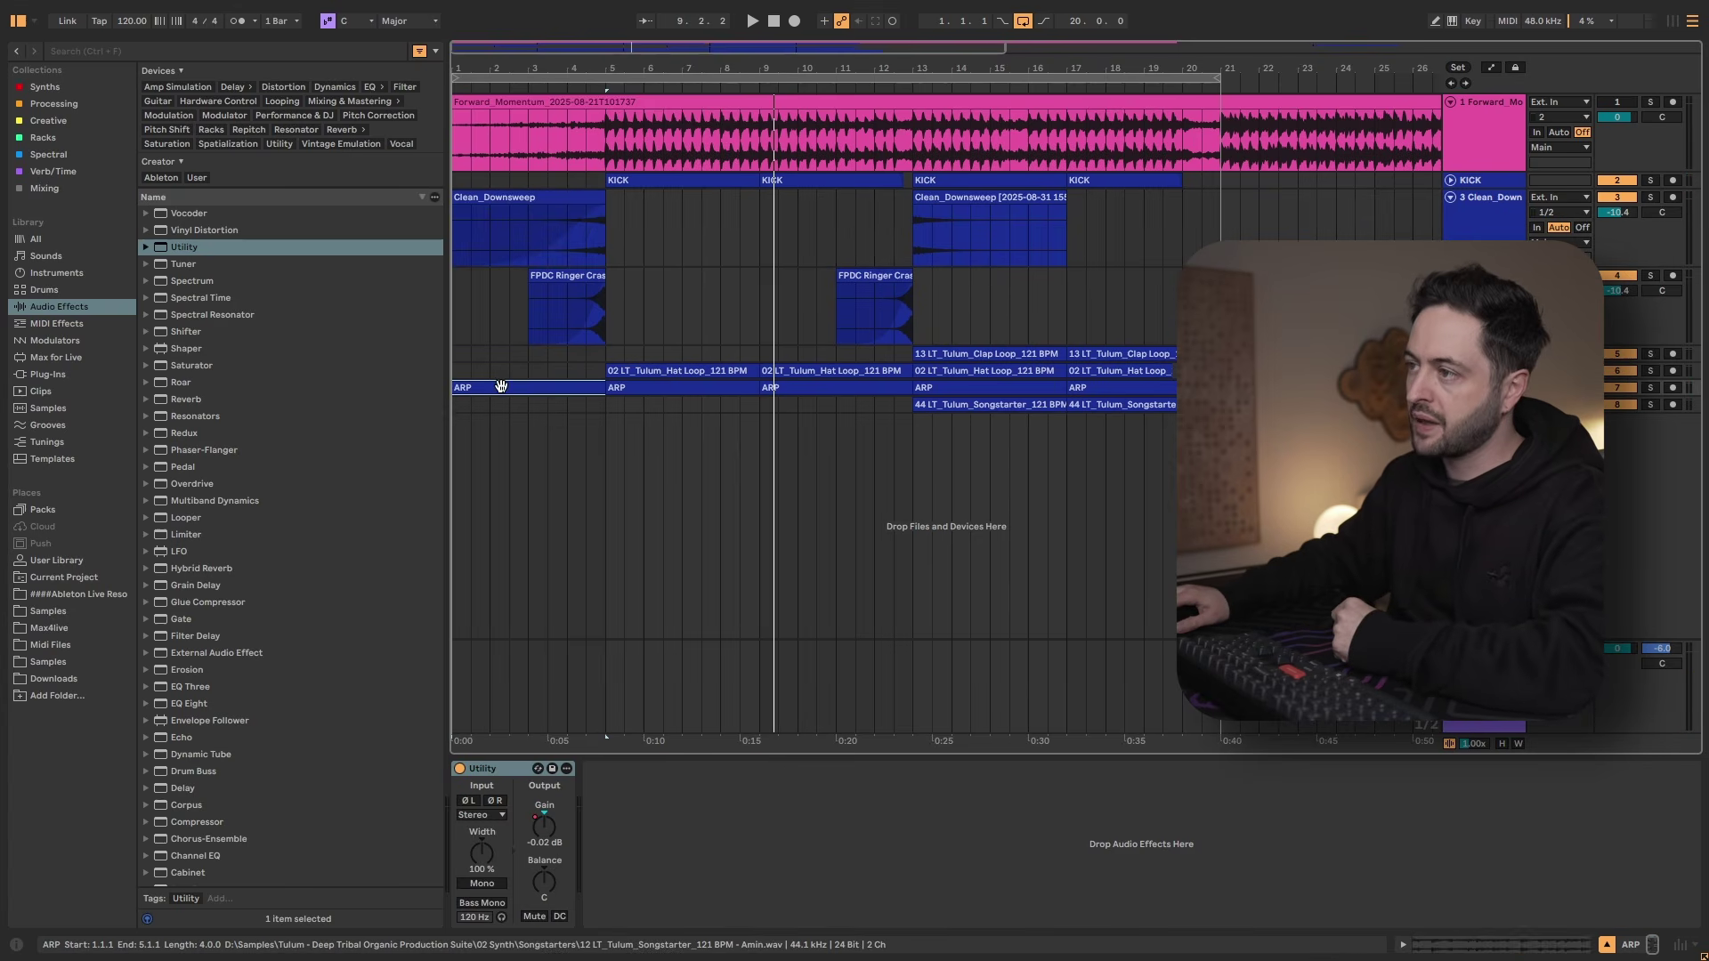
{"action": "key", "text": "u"}
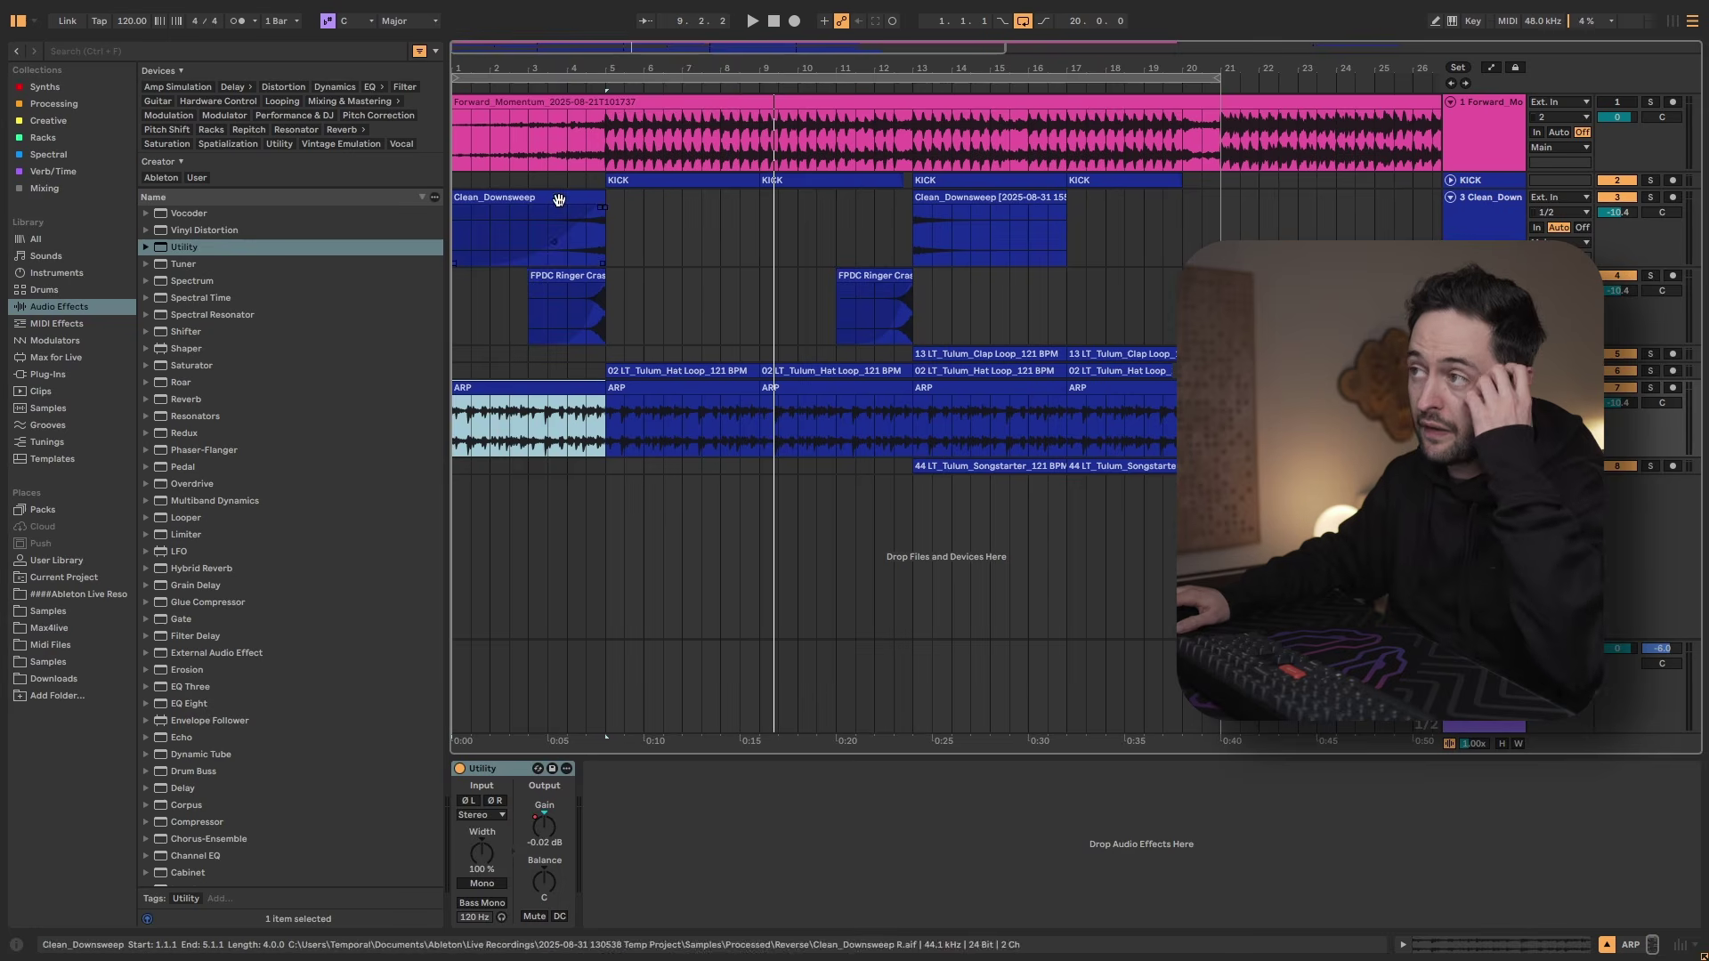
{"action": "left_click", "coordinate": [559, 200]}
{"action": "left_click", "coordinate": [558, 283]}
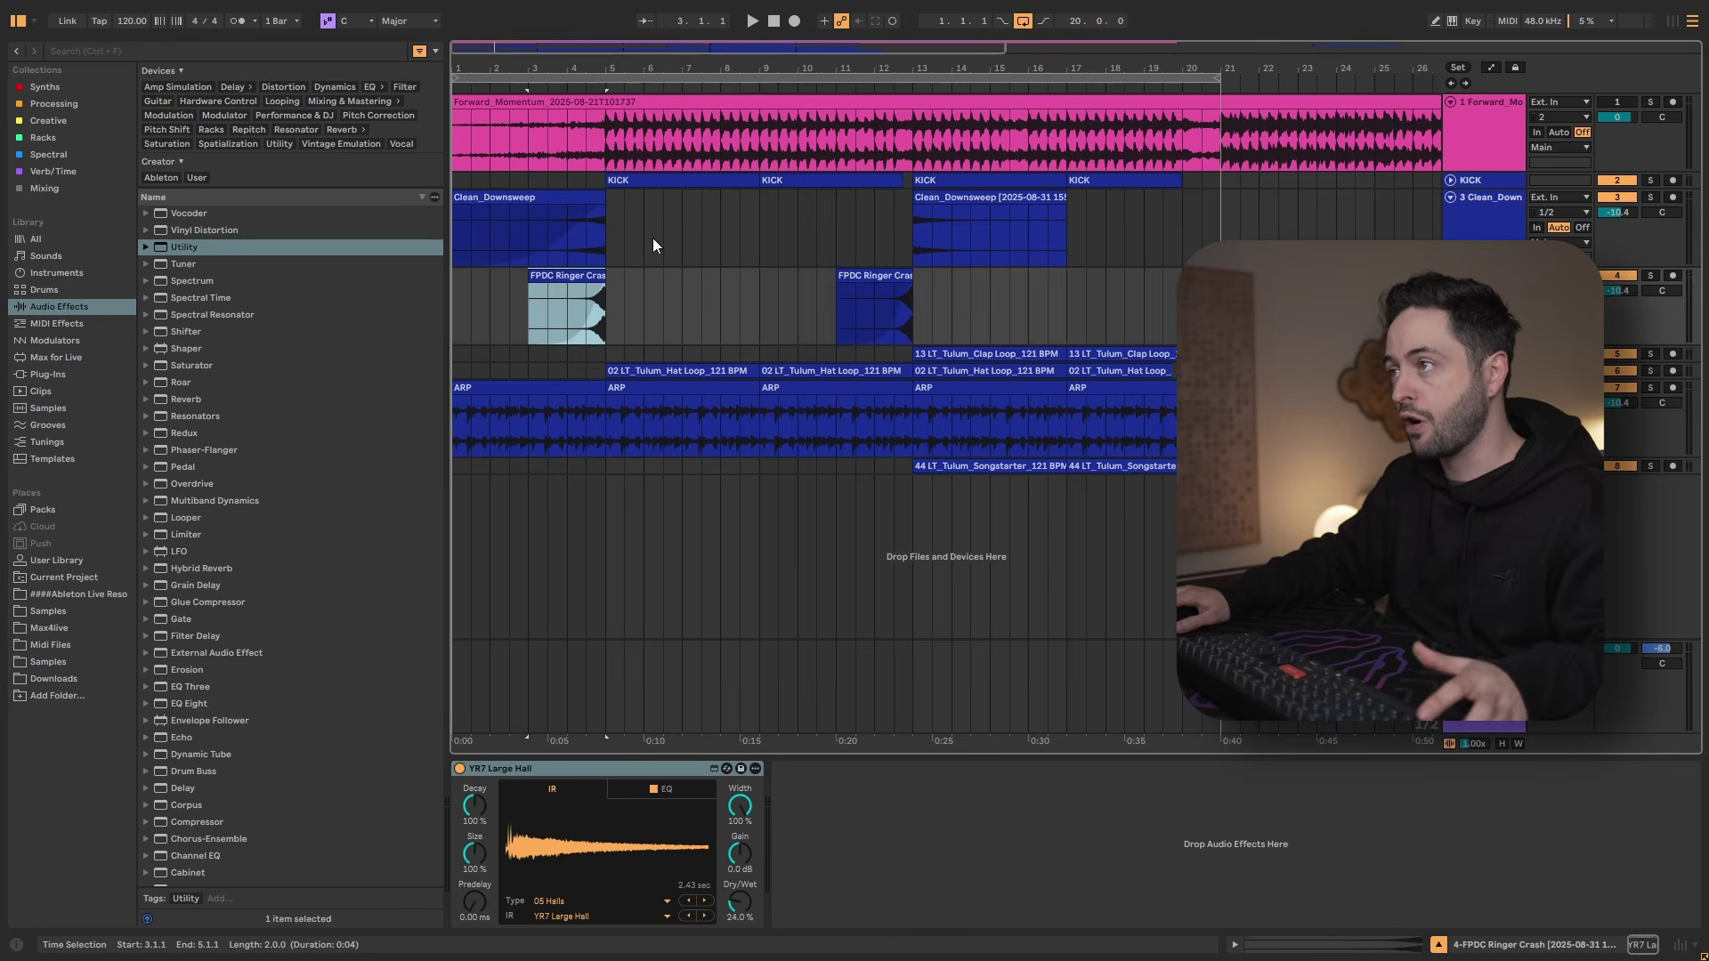
{"action": "left_click", "coordinate": [616, 210]}
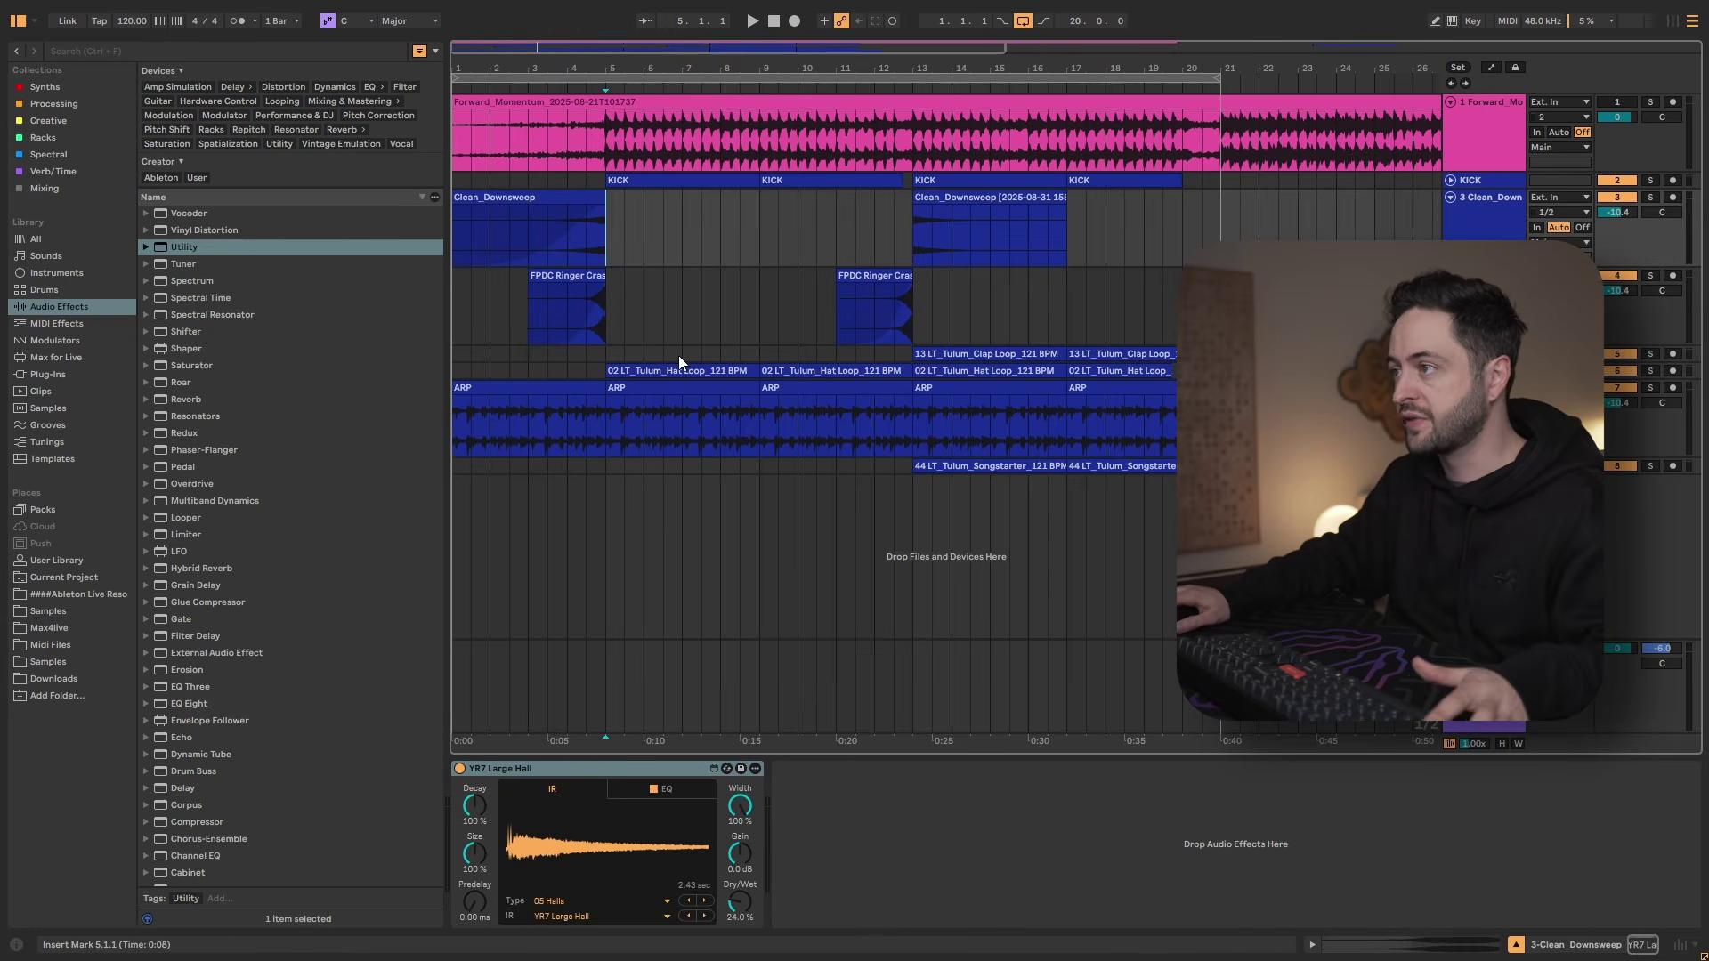
Solo the reference track, listen to its transition from bar 4 into bar 5, and unsolo it.
{"action": "left_click", "coordinate": [620, 138]}
{"action": "left_click", "coordinate": [1651, 101]}
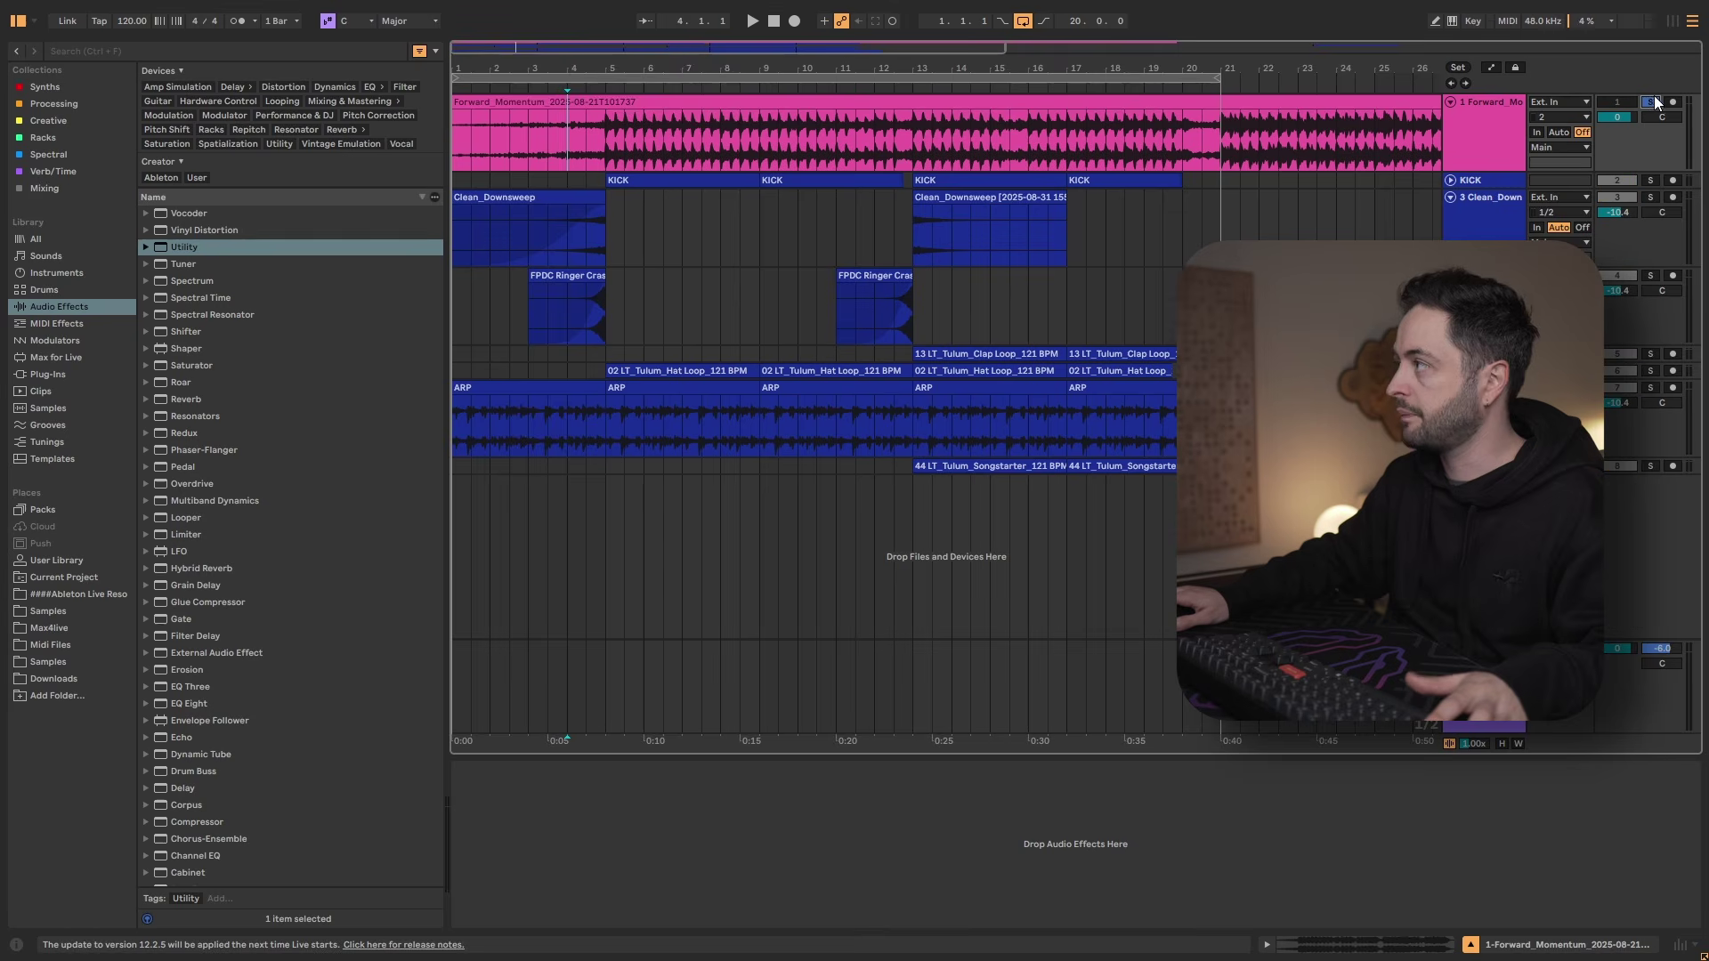
{"action": "key", "text": "space"}
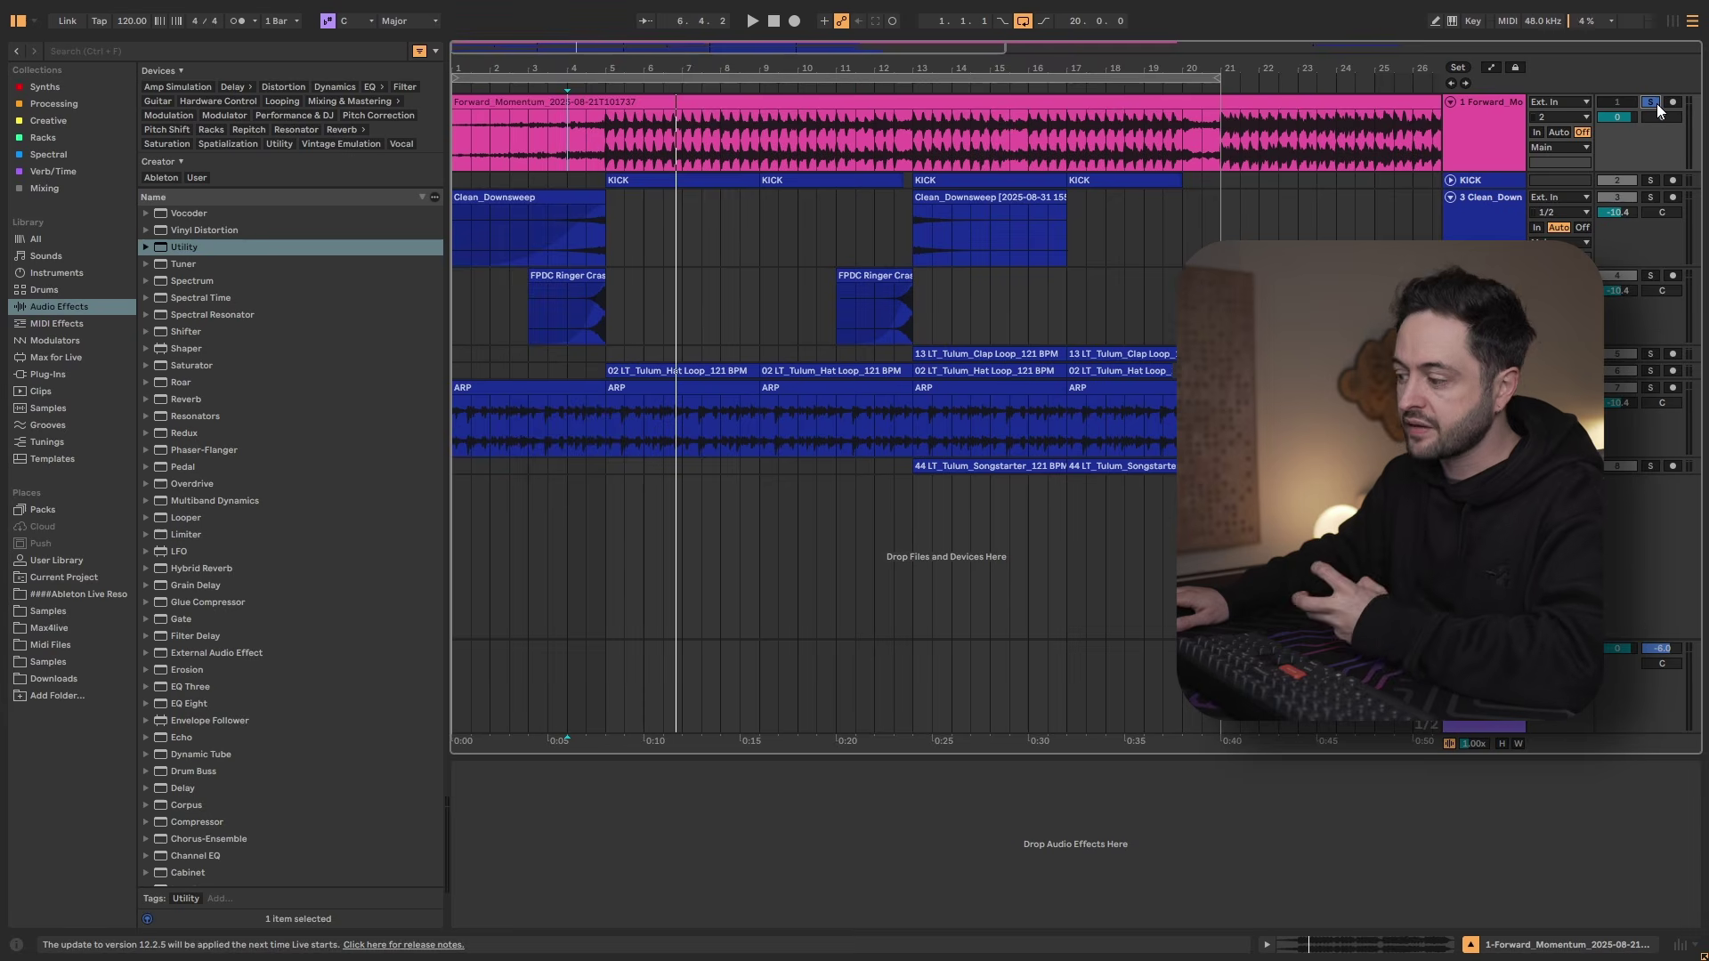
{"action": "left_click", "coordinate": [1650, 102]}
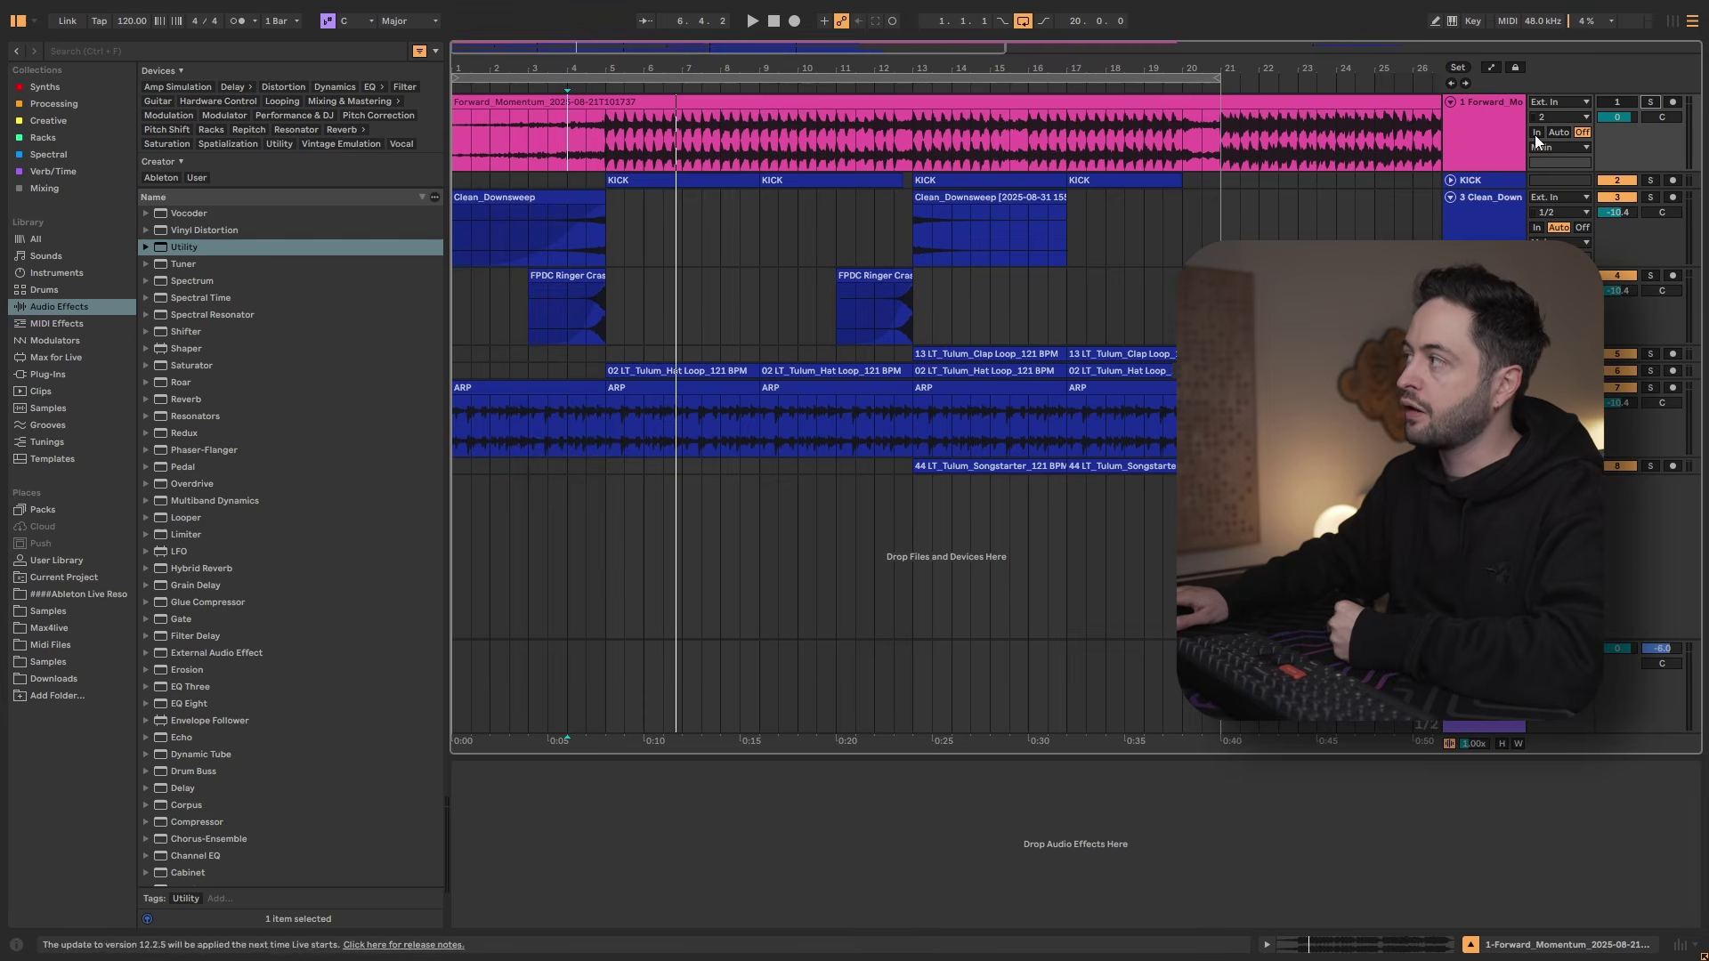
Set the Clean_Downsweep and FPDC Ringer Crash track volumes to -25 dB and play back the transition into bar 5.
{"action": "left_click", "coordinate": [545, 242]}
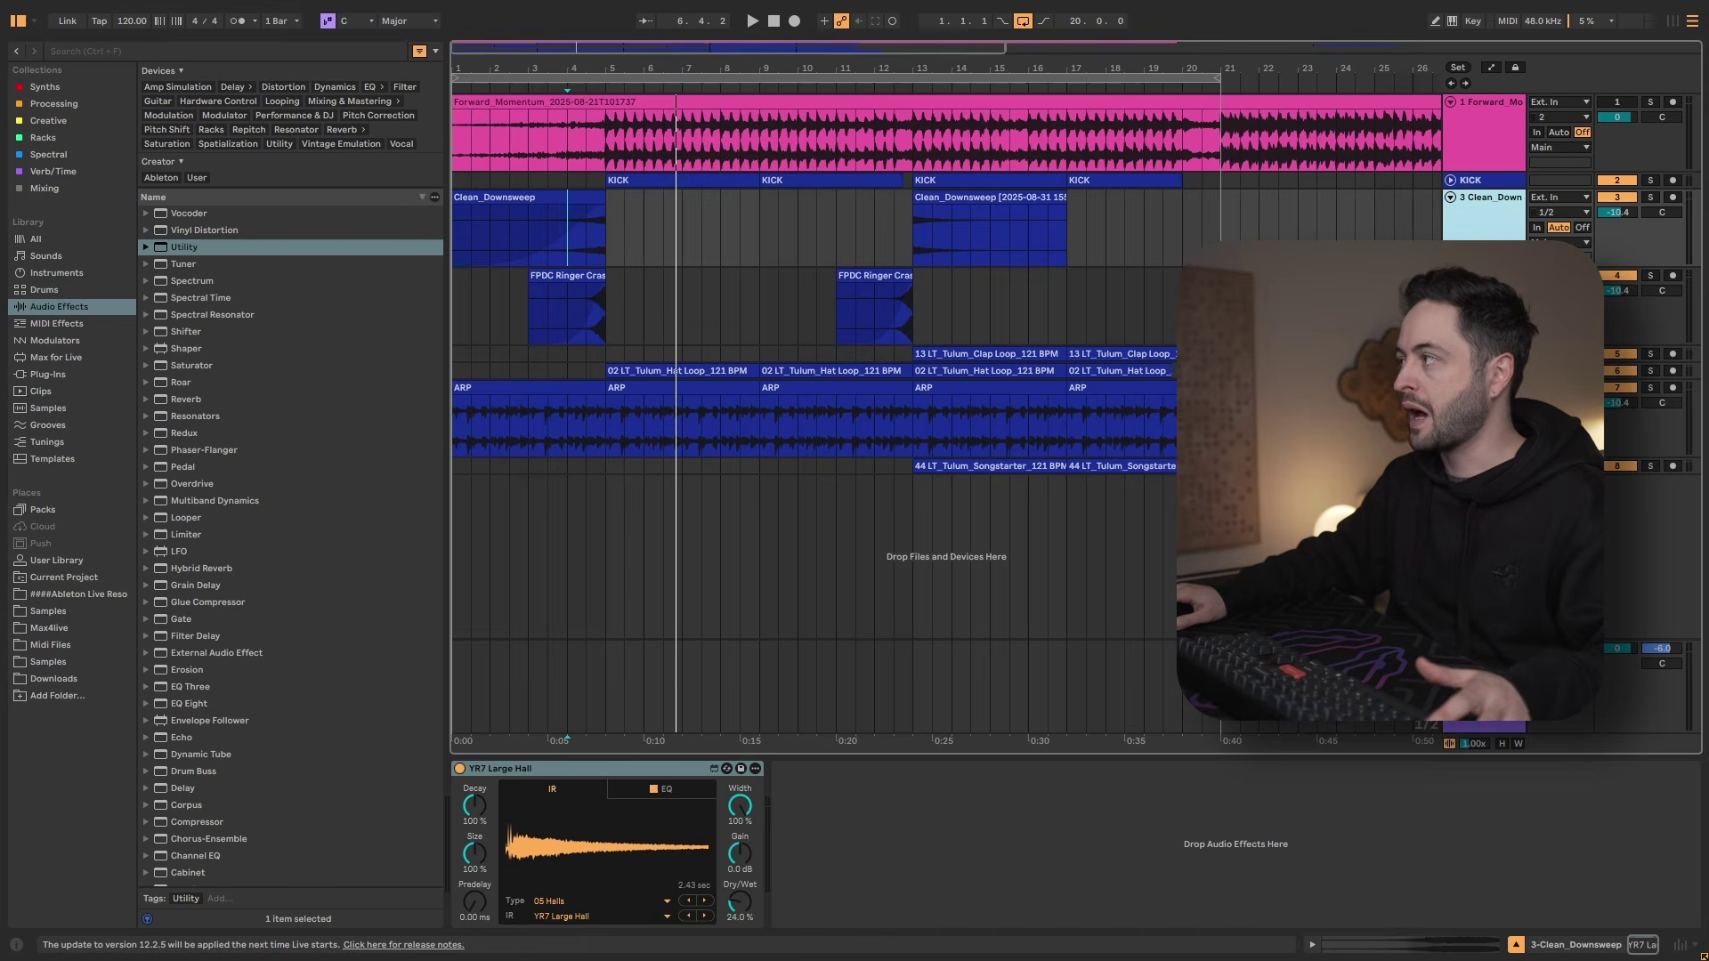
{"action": "left_click", "coordinate": [1503, 198]}
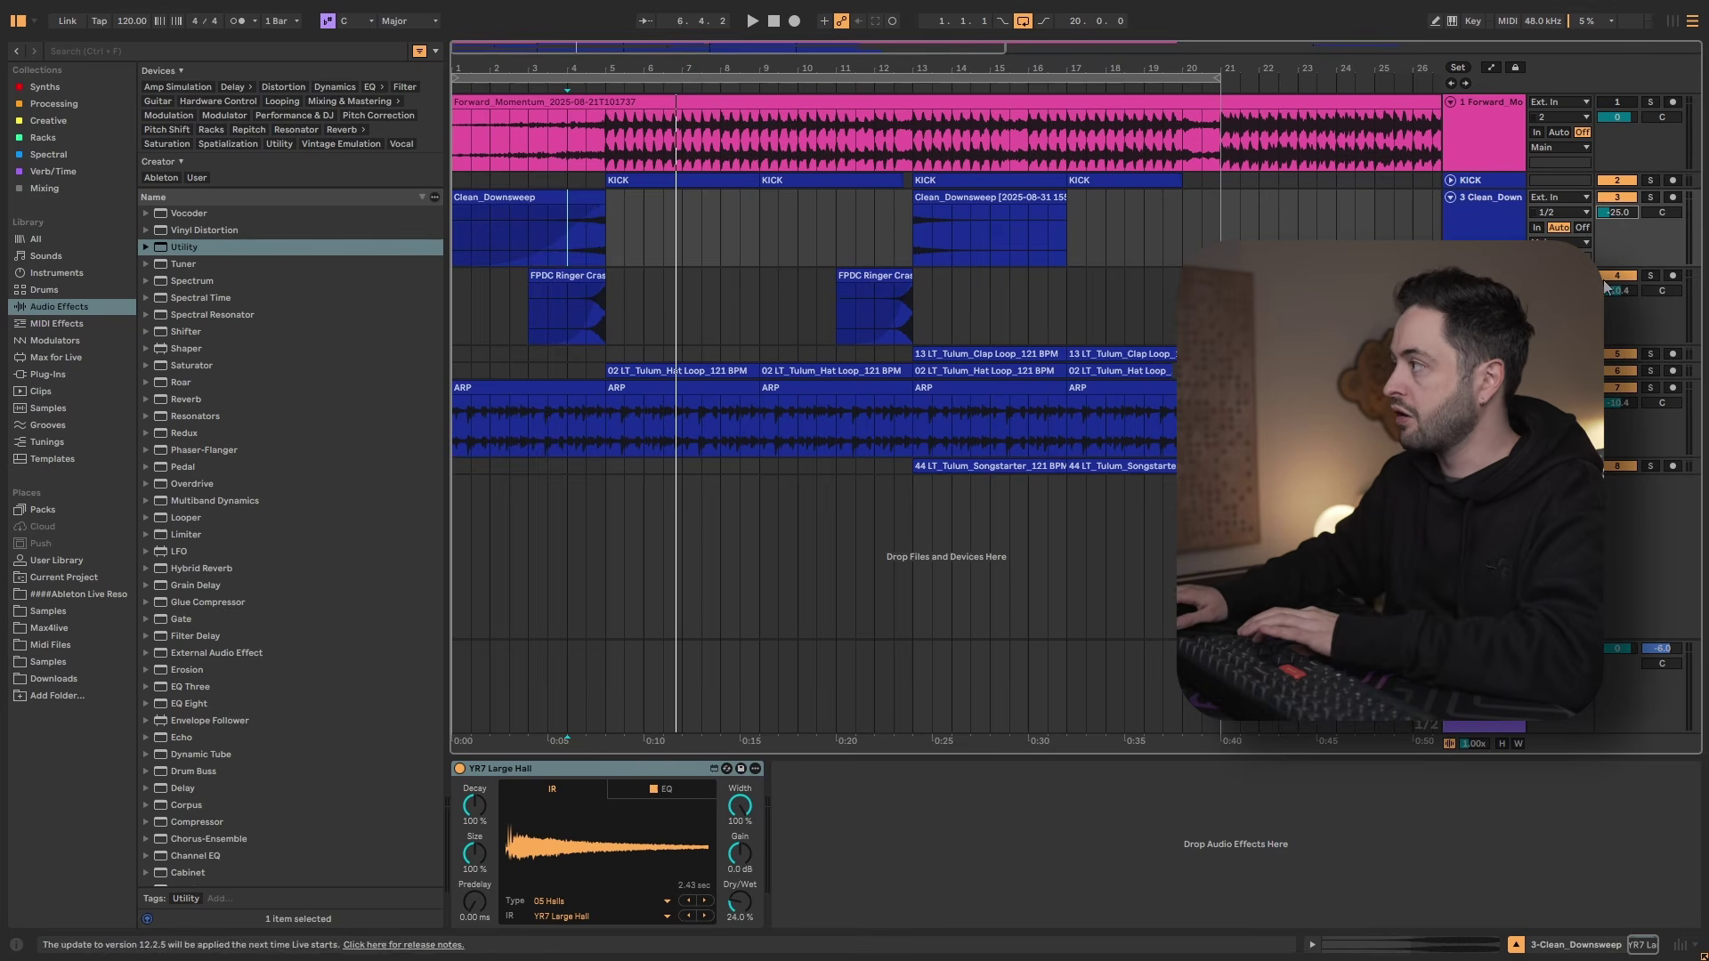
{"action": "left_click_drag", "start_coordinate": [1620, 215], "coordinate": [1615, 295]}
{"action": "type", "text": "-25"}
{"action": "key", "text": "Return"}
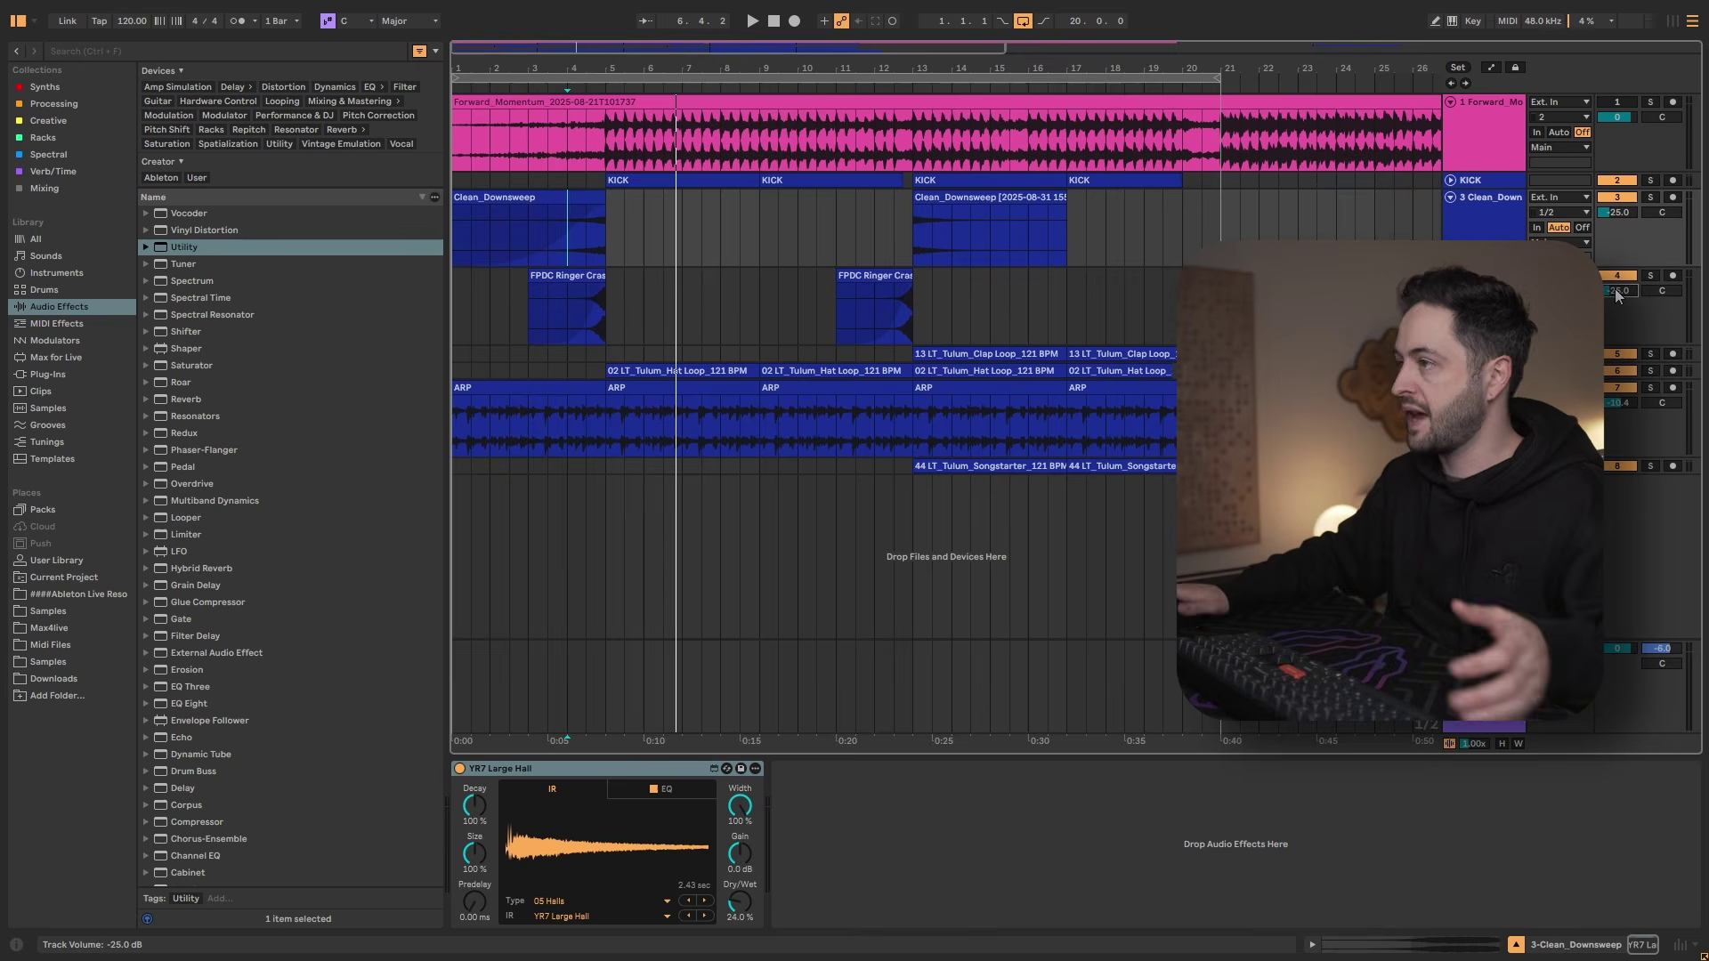
{"action": "left_click", "coordinate": [510, 280]}
{"action": "key", "text": "space"}
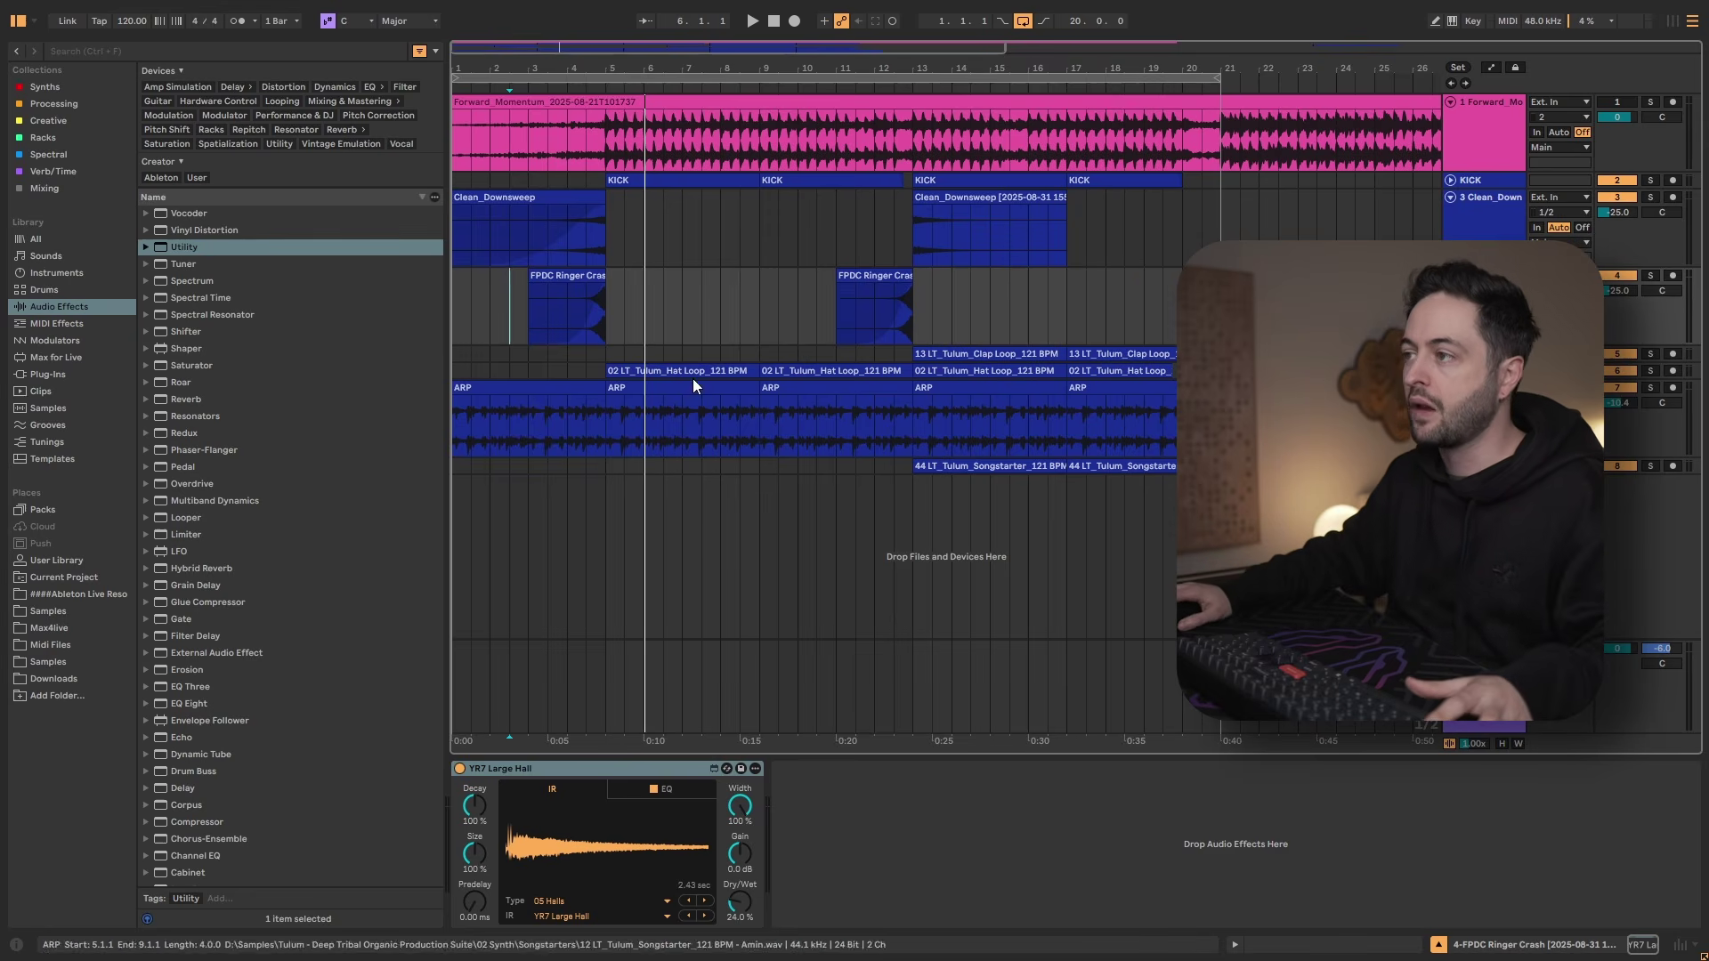
Play the arrangement from the first KICK clip at bar 5.
{"action": "mouse_move", "coordinate": [585, 304]}
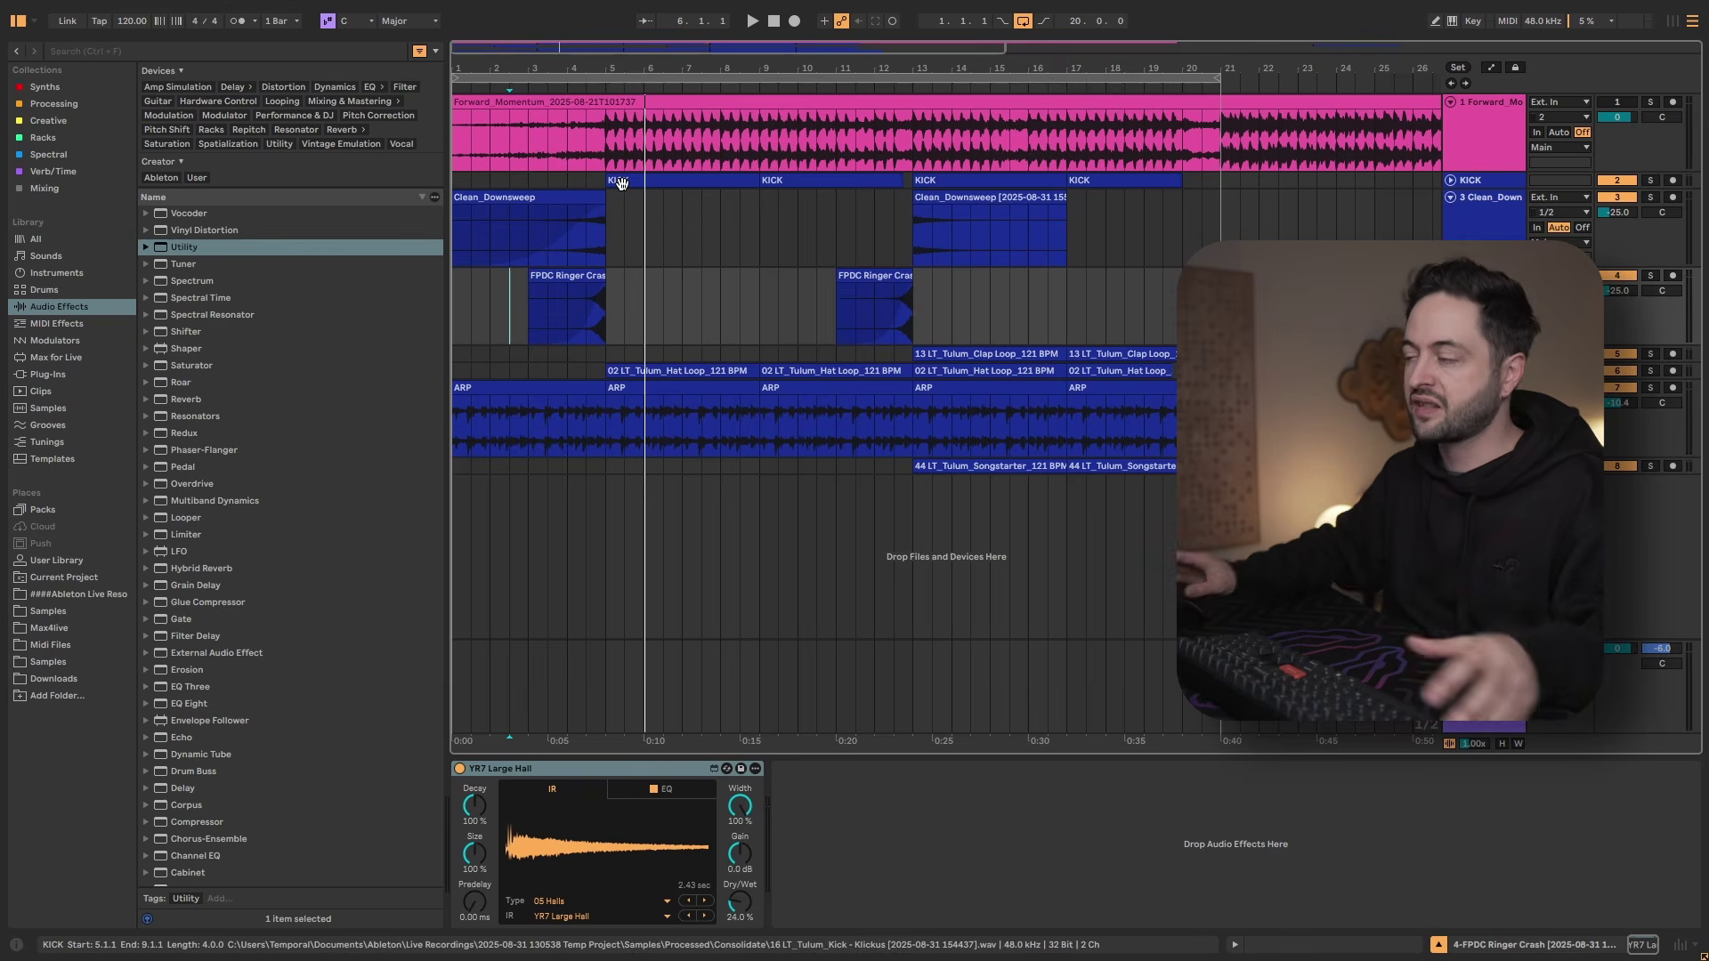
{"action": "left_click", "coordinate": [626, 405]}
{"action": "left_click", "coordinate": [614, 174]}
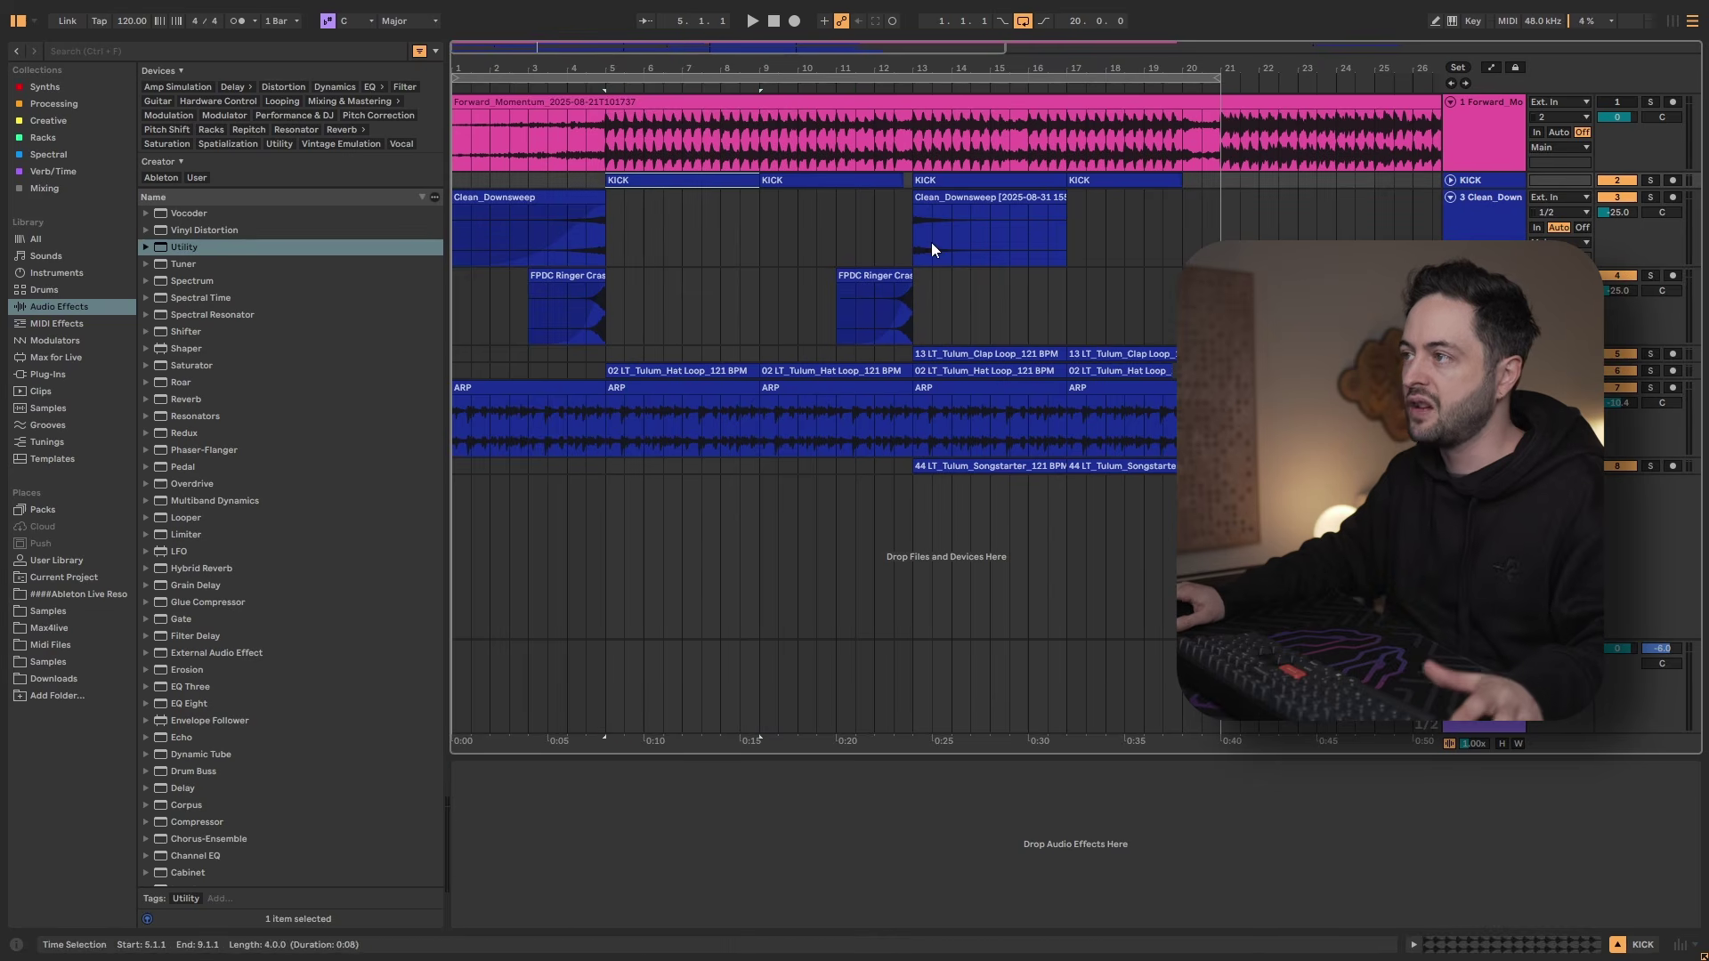
{"action": "key", "text": "space"}
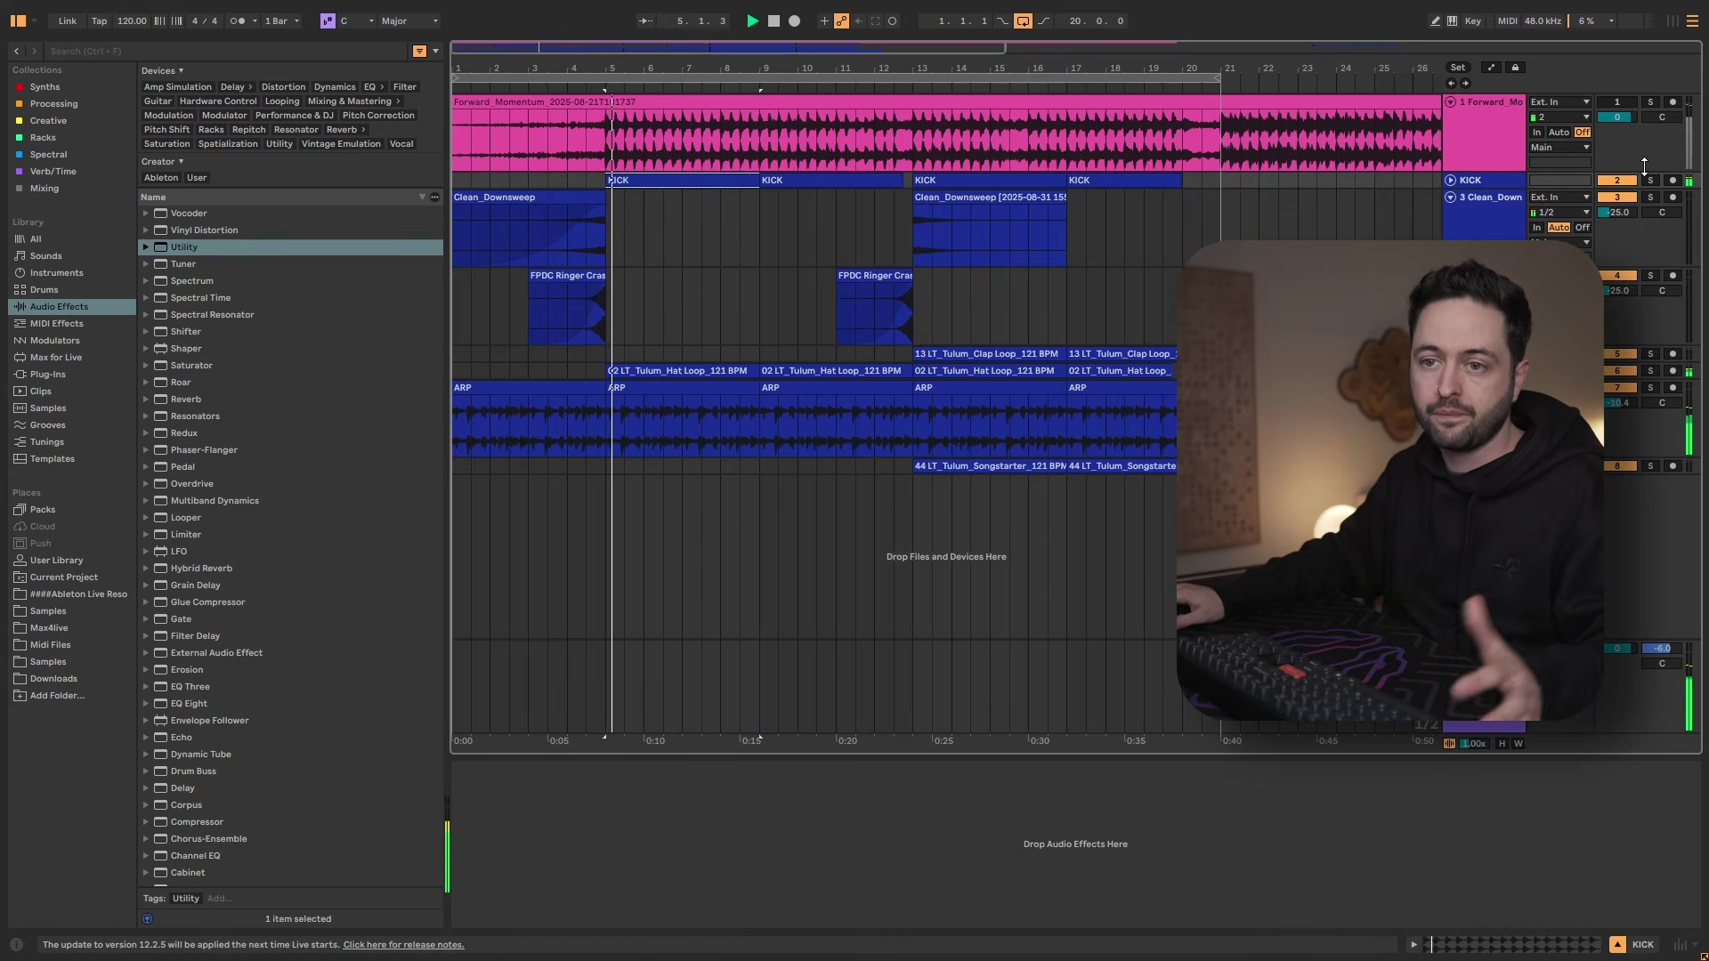
Solo the reference track and play it from bar 5 to compare it with the arrangement.
{"action": "left_click", "coordinate": [1651, 101]}
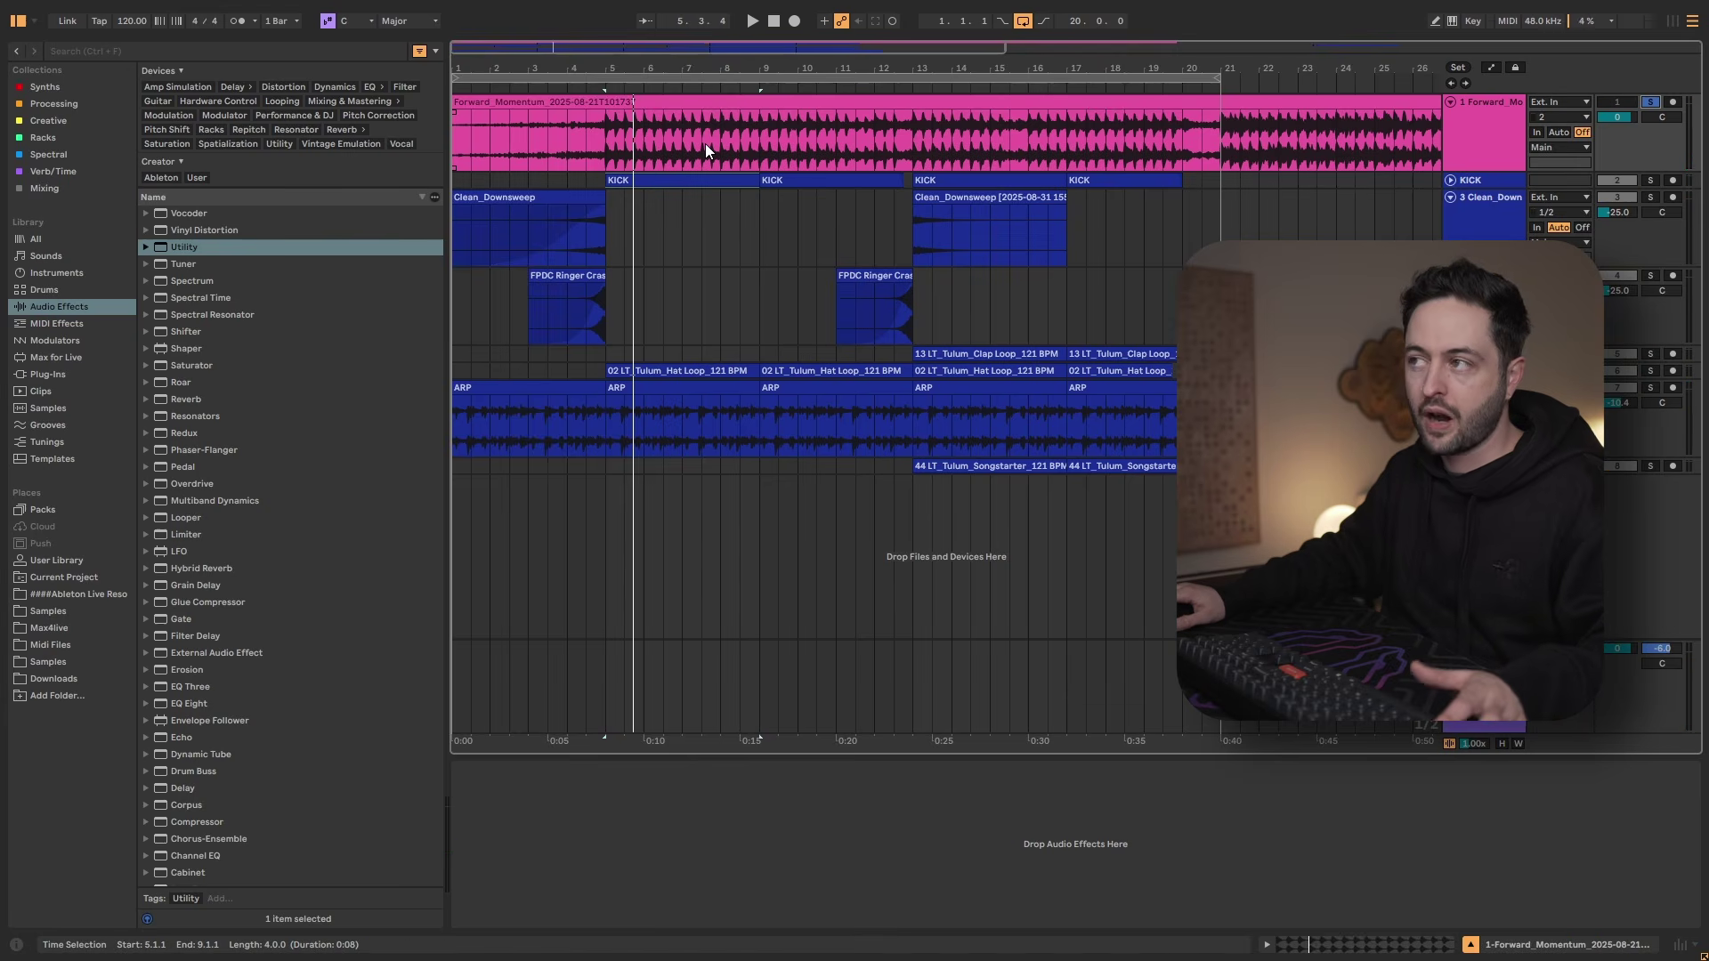
{"action": "key", "text": "space"}
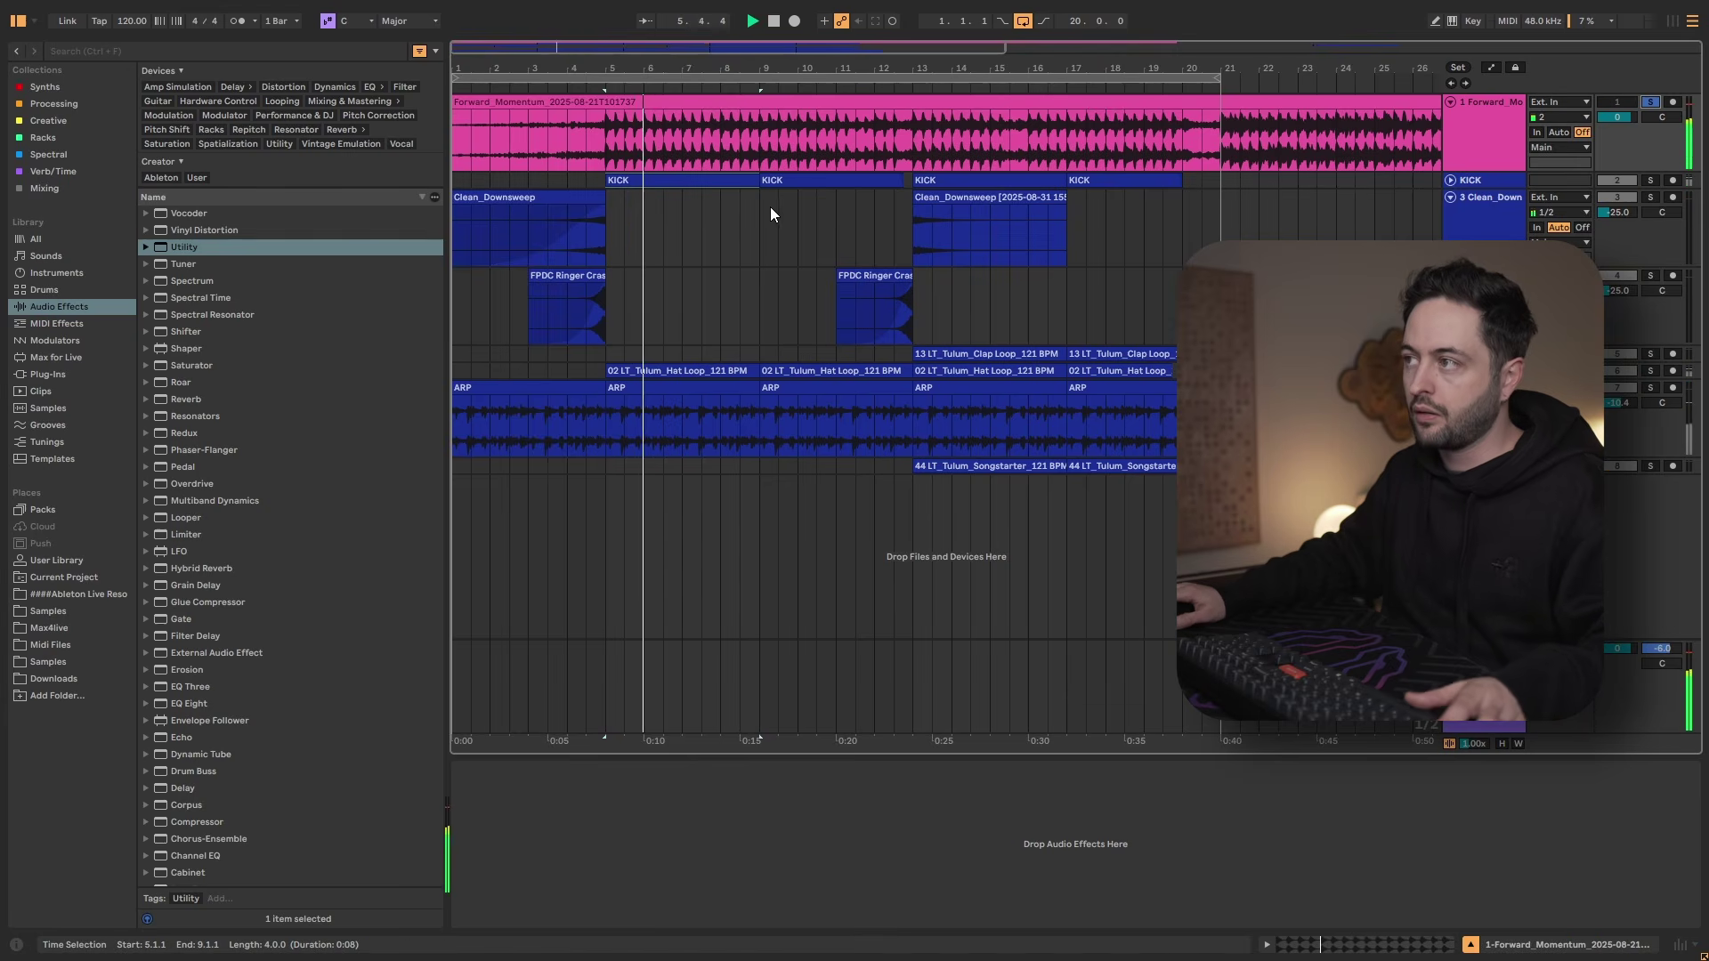
{"action": "key", "text": "space"}
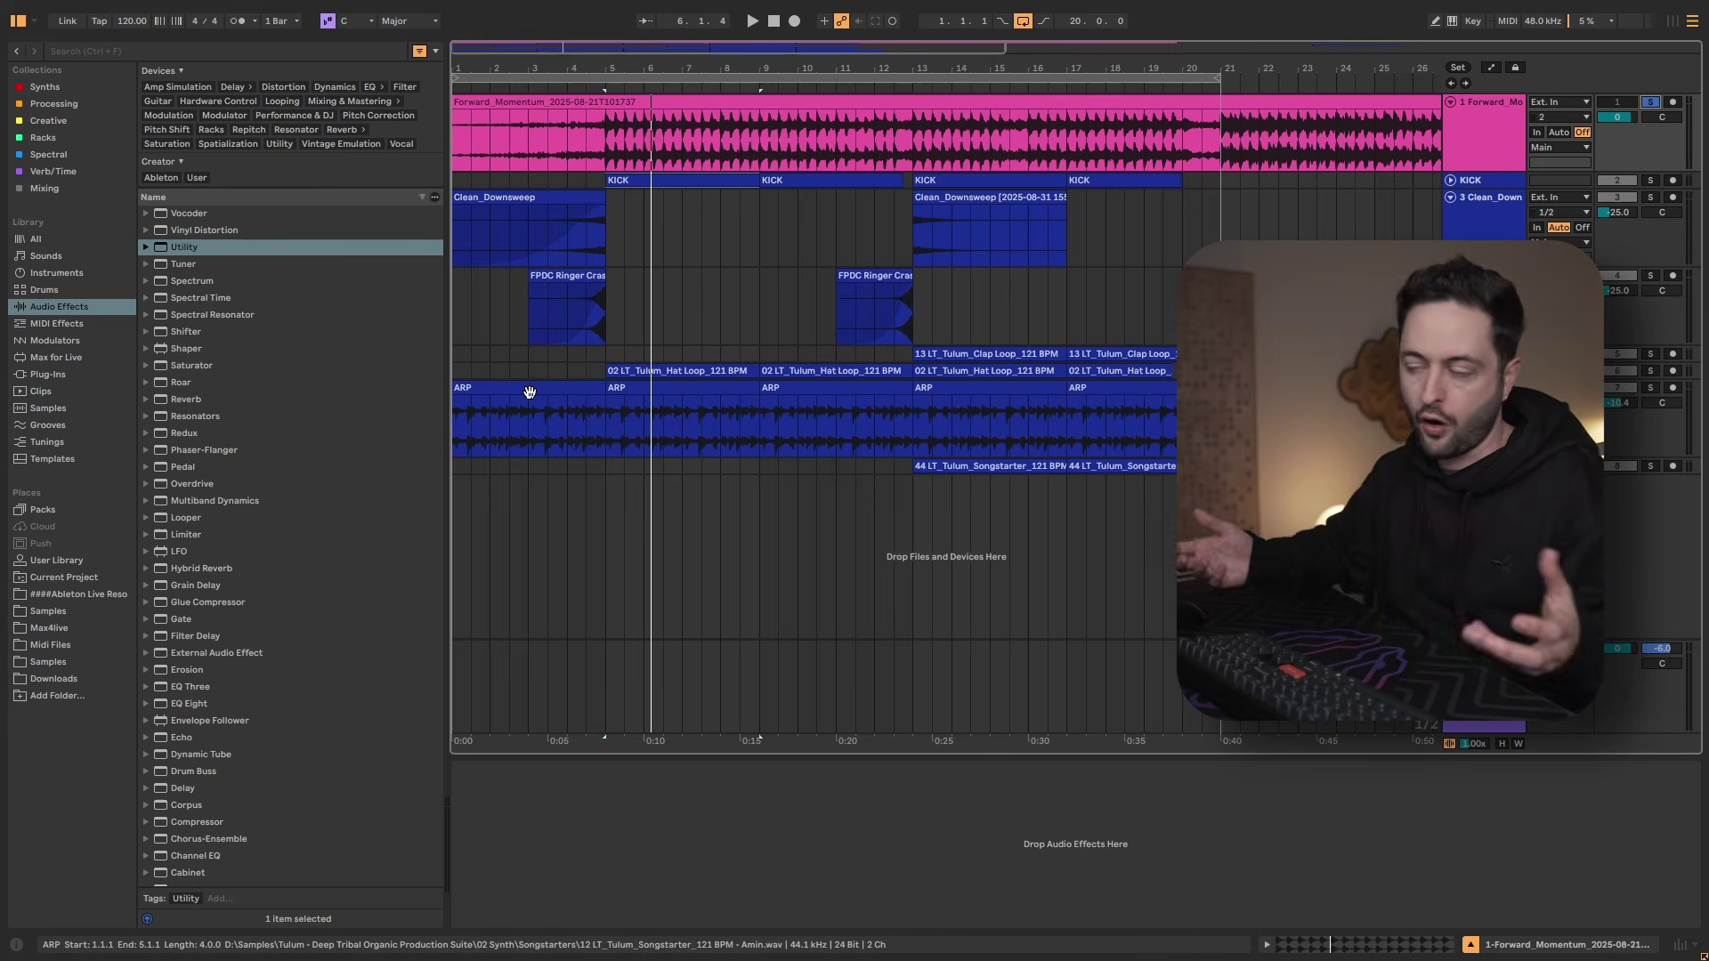
Unsolo the reference track and play the arrangement from the first hat loop clip at bar 5.
{"action": "left_click", "coordinate": [603, 168]}
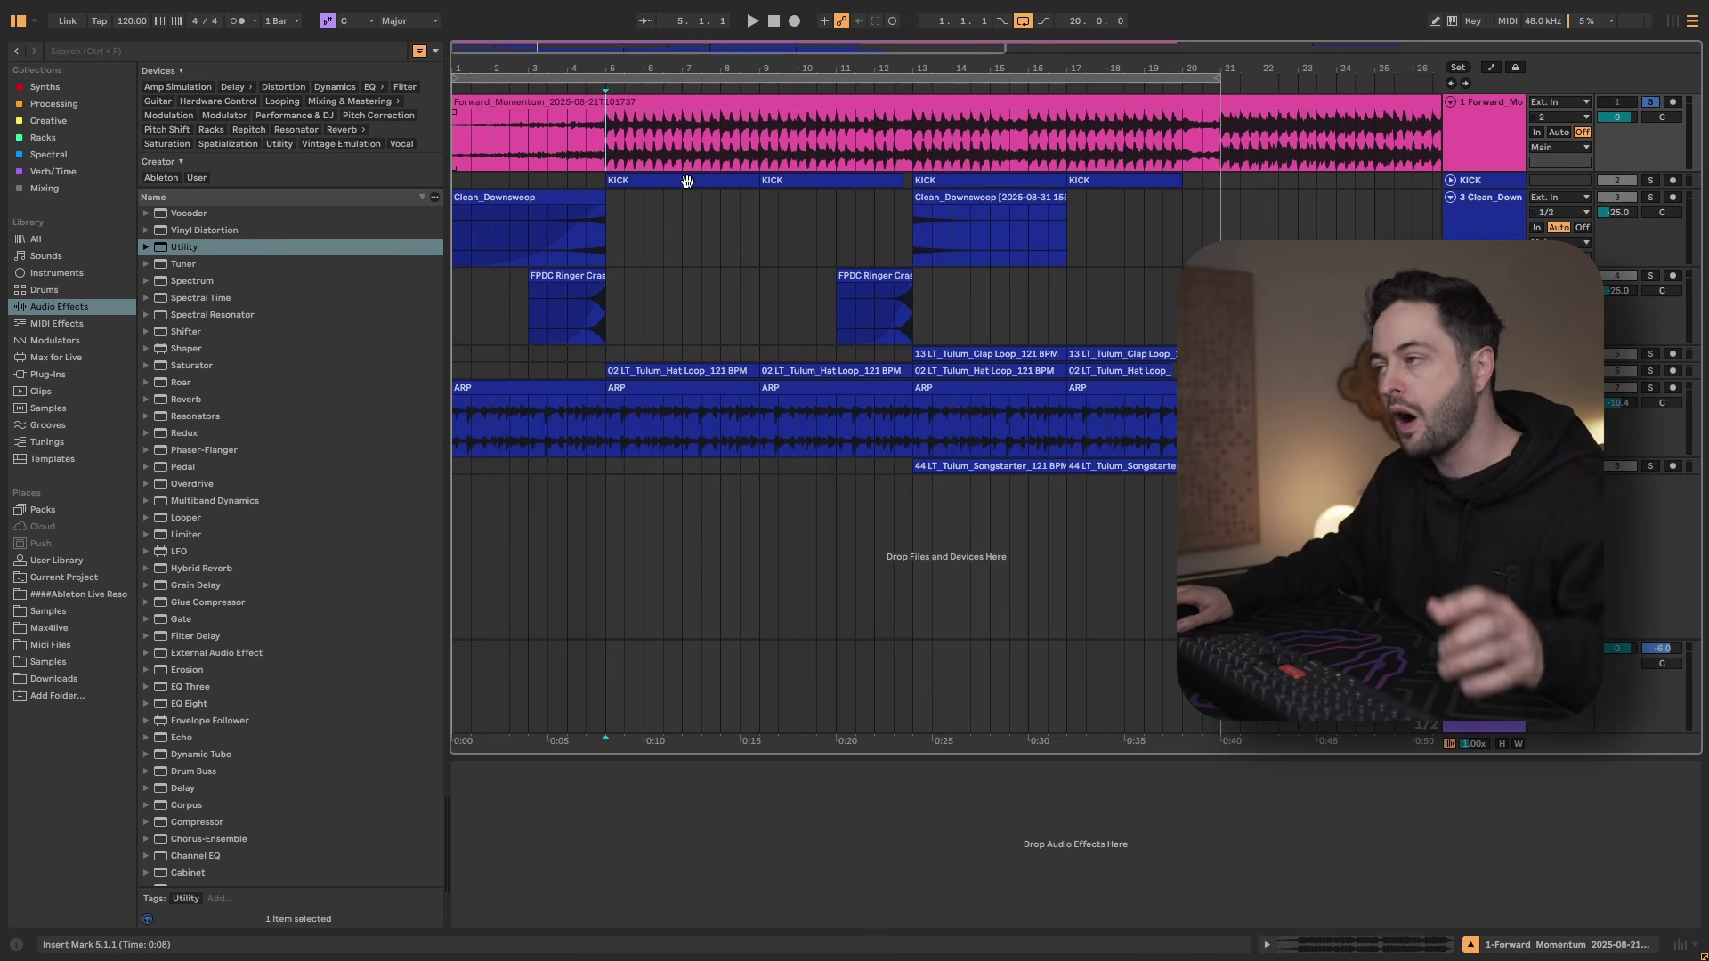
{"action": "left_click", "coordinate": [648, 369]}
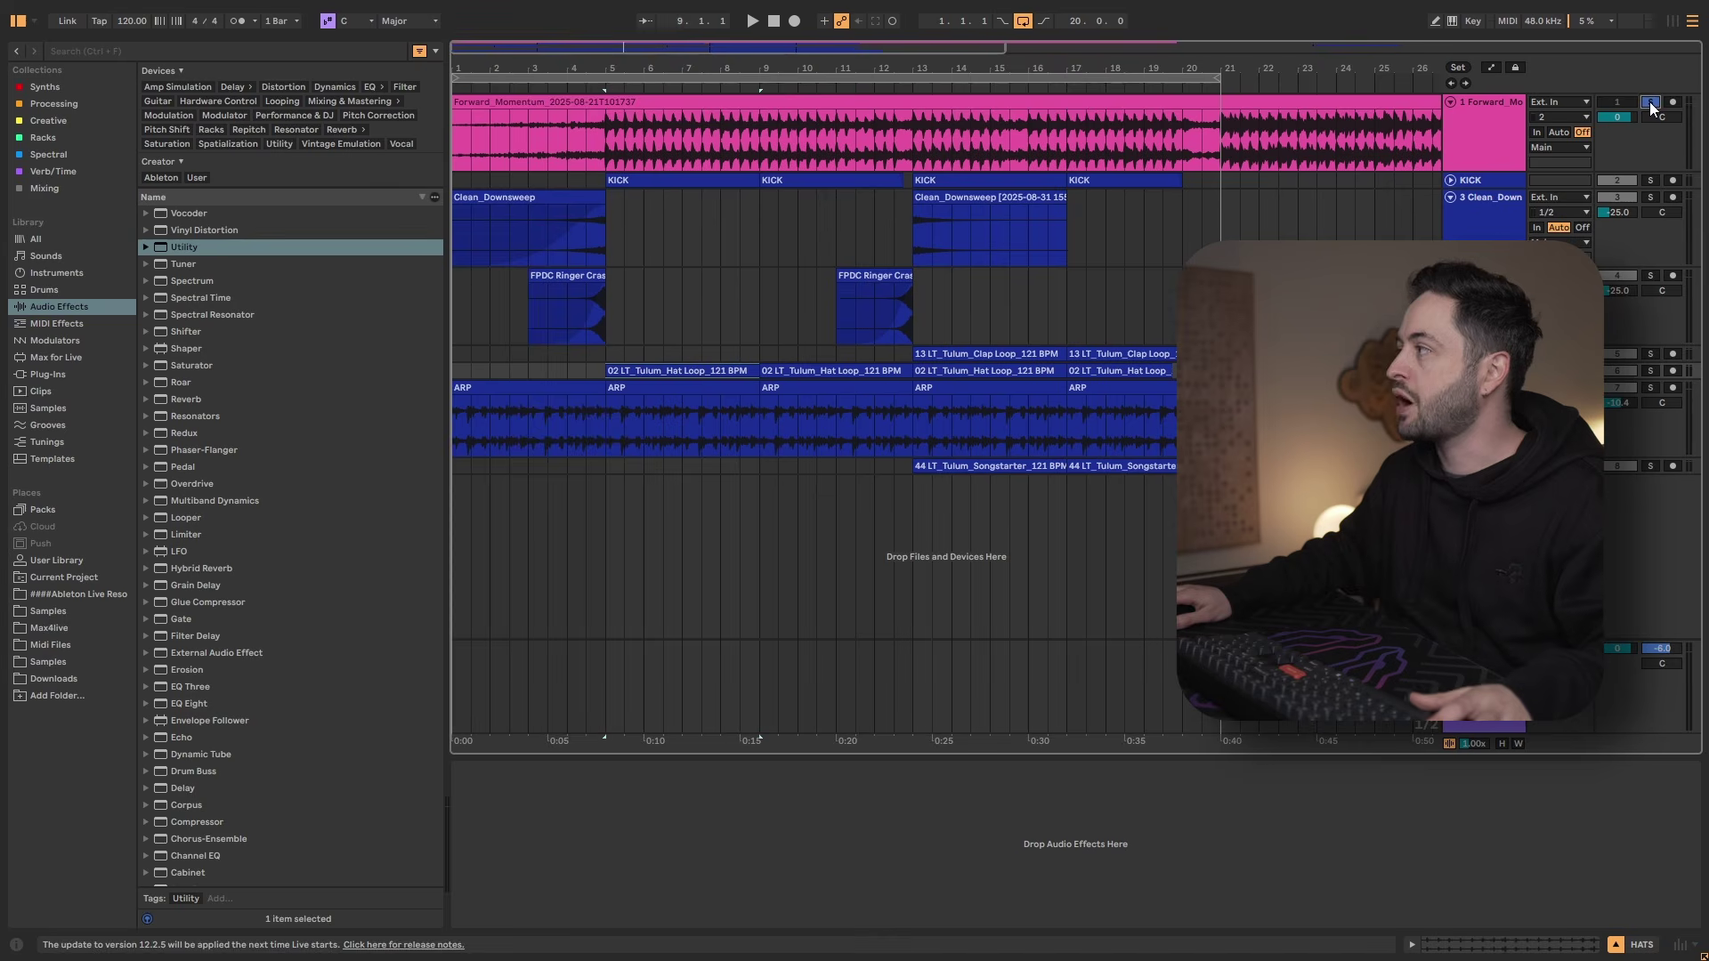
{"action": "key", "text": "space"}
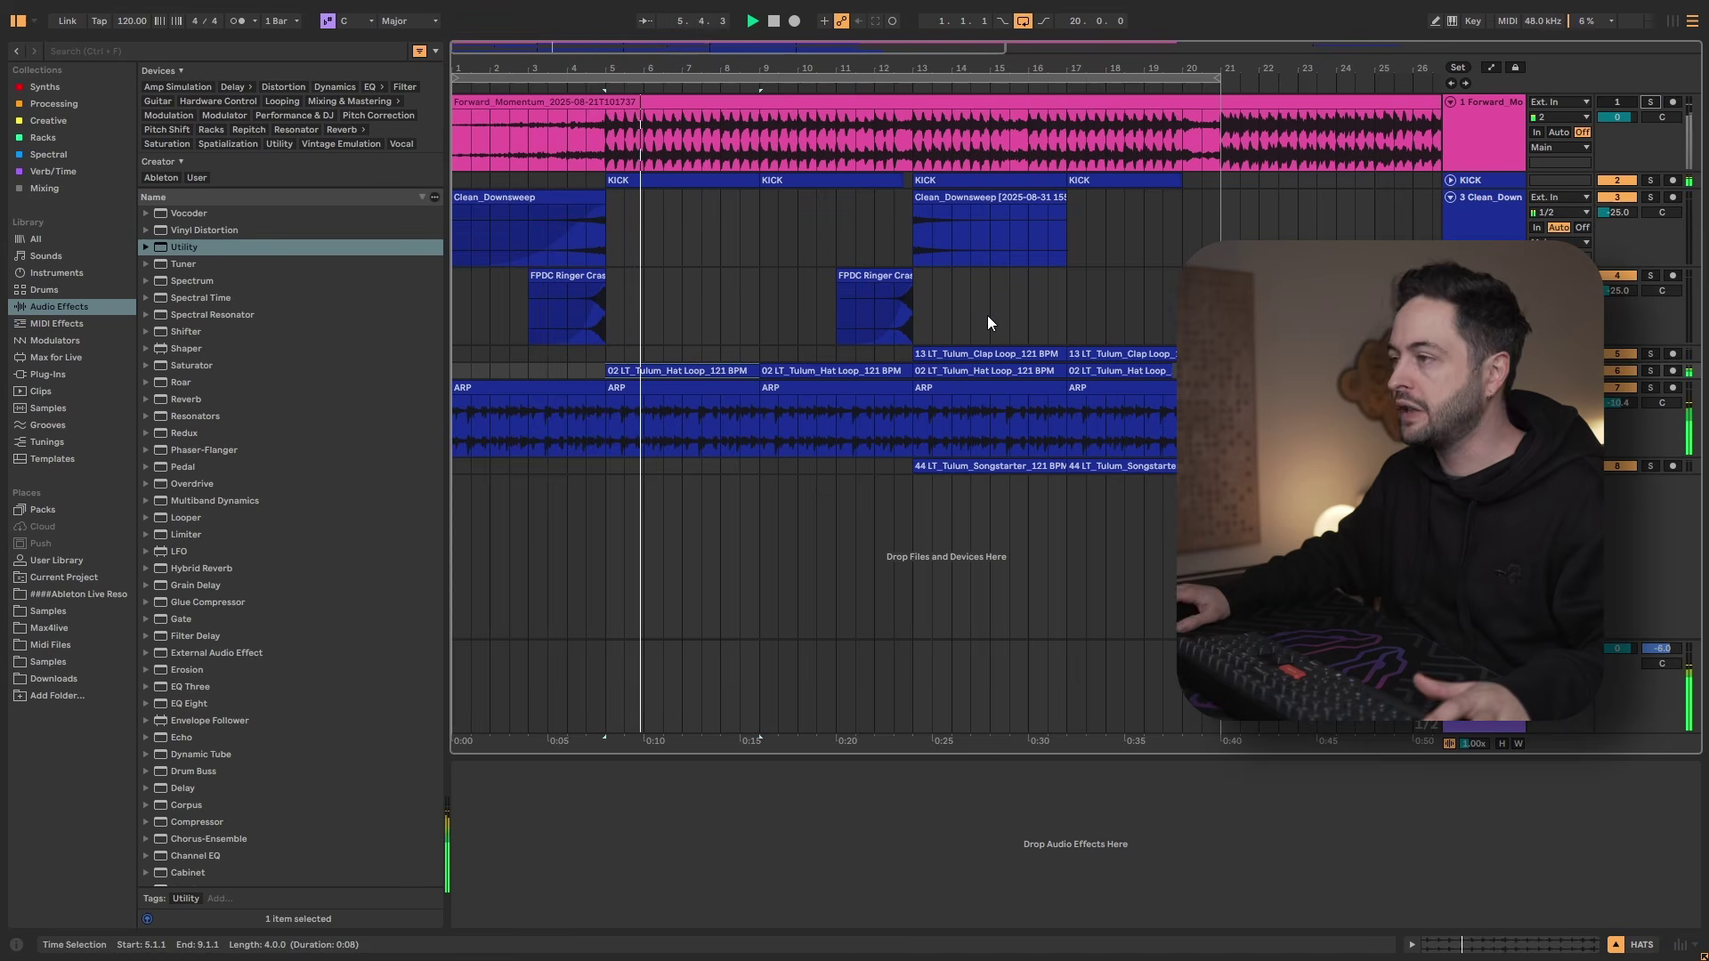
Stop playback and replay the hat loop section from bar 5 to check it against the arrangement.
{"action": "key", "text": "space"}
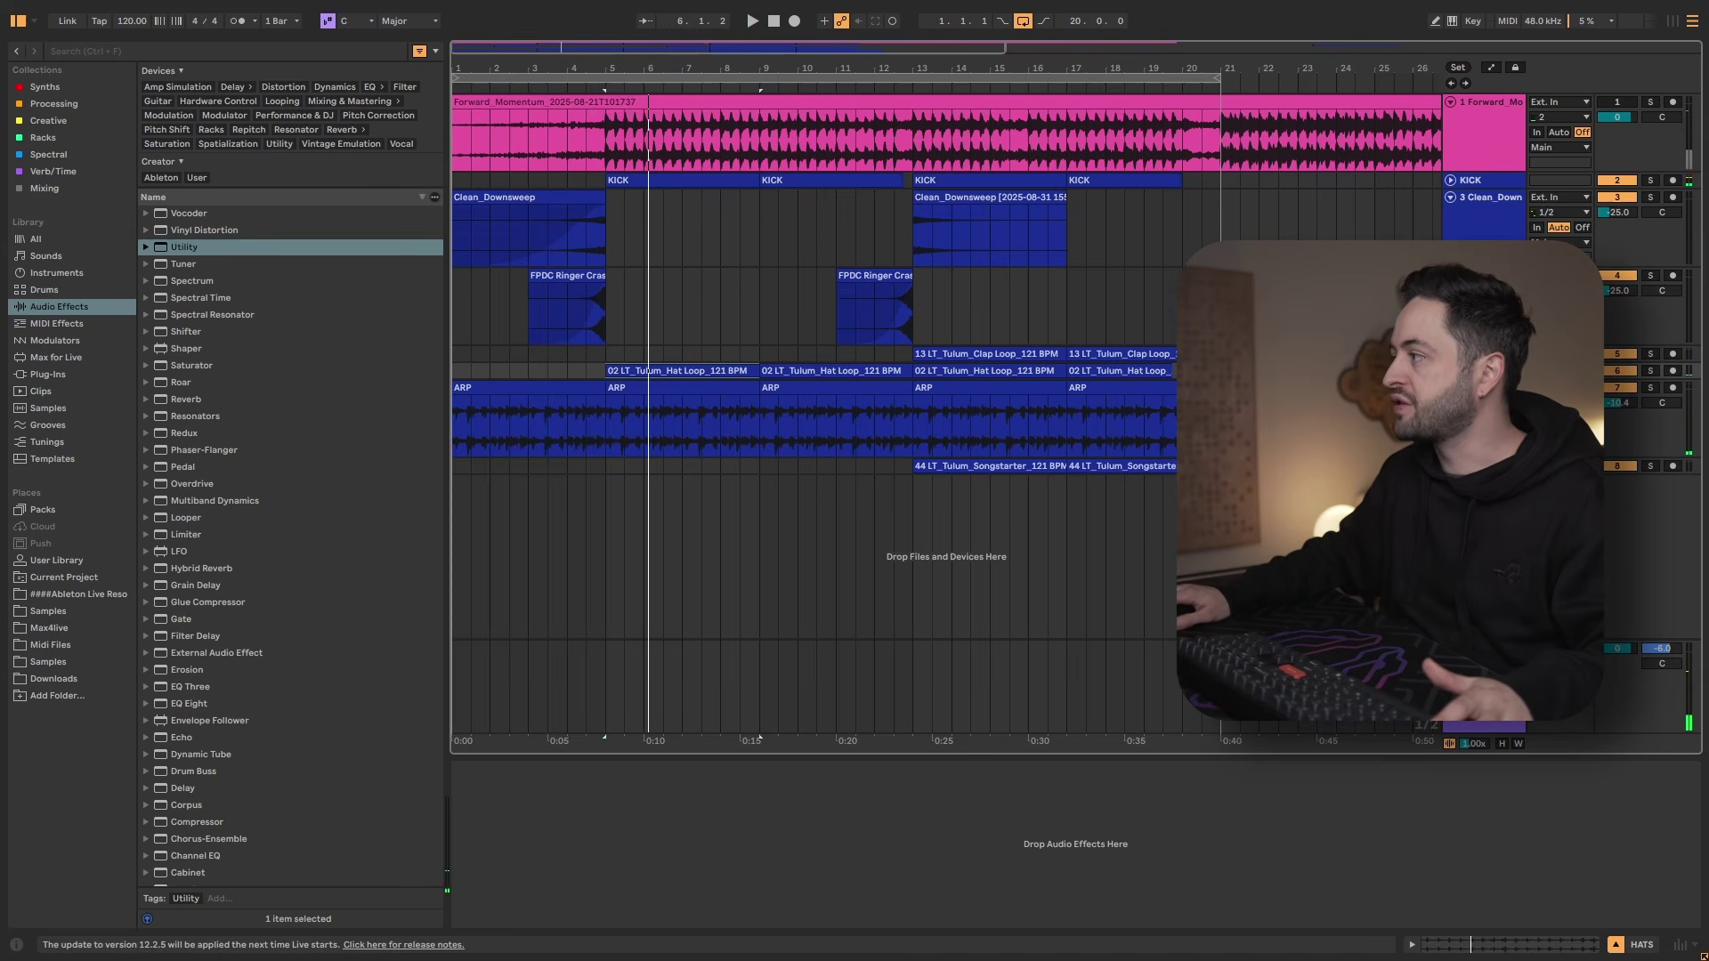
{"action": "key", "text": "Right"}
{"action": "key", "text": "space"}
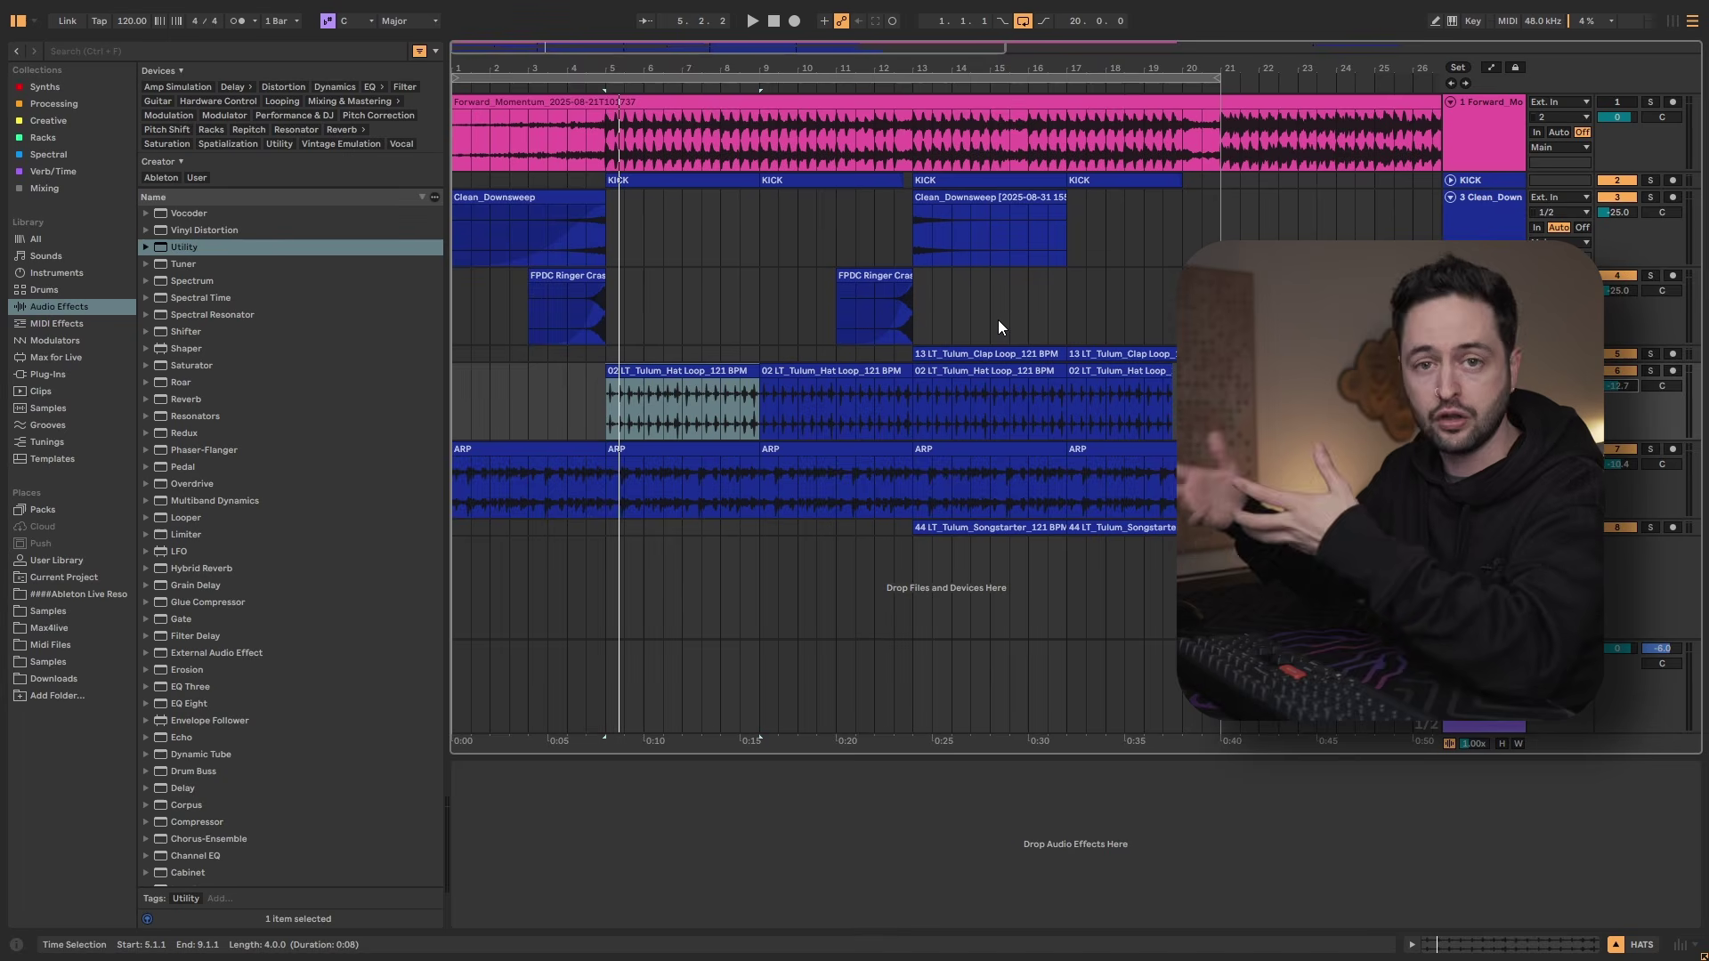
Play the transition from bar 11, soloing the reference track during playback to compare how each enters bar 13.
{"action": "left_click", "coordinate": [837, 322]}
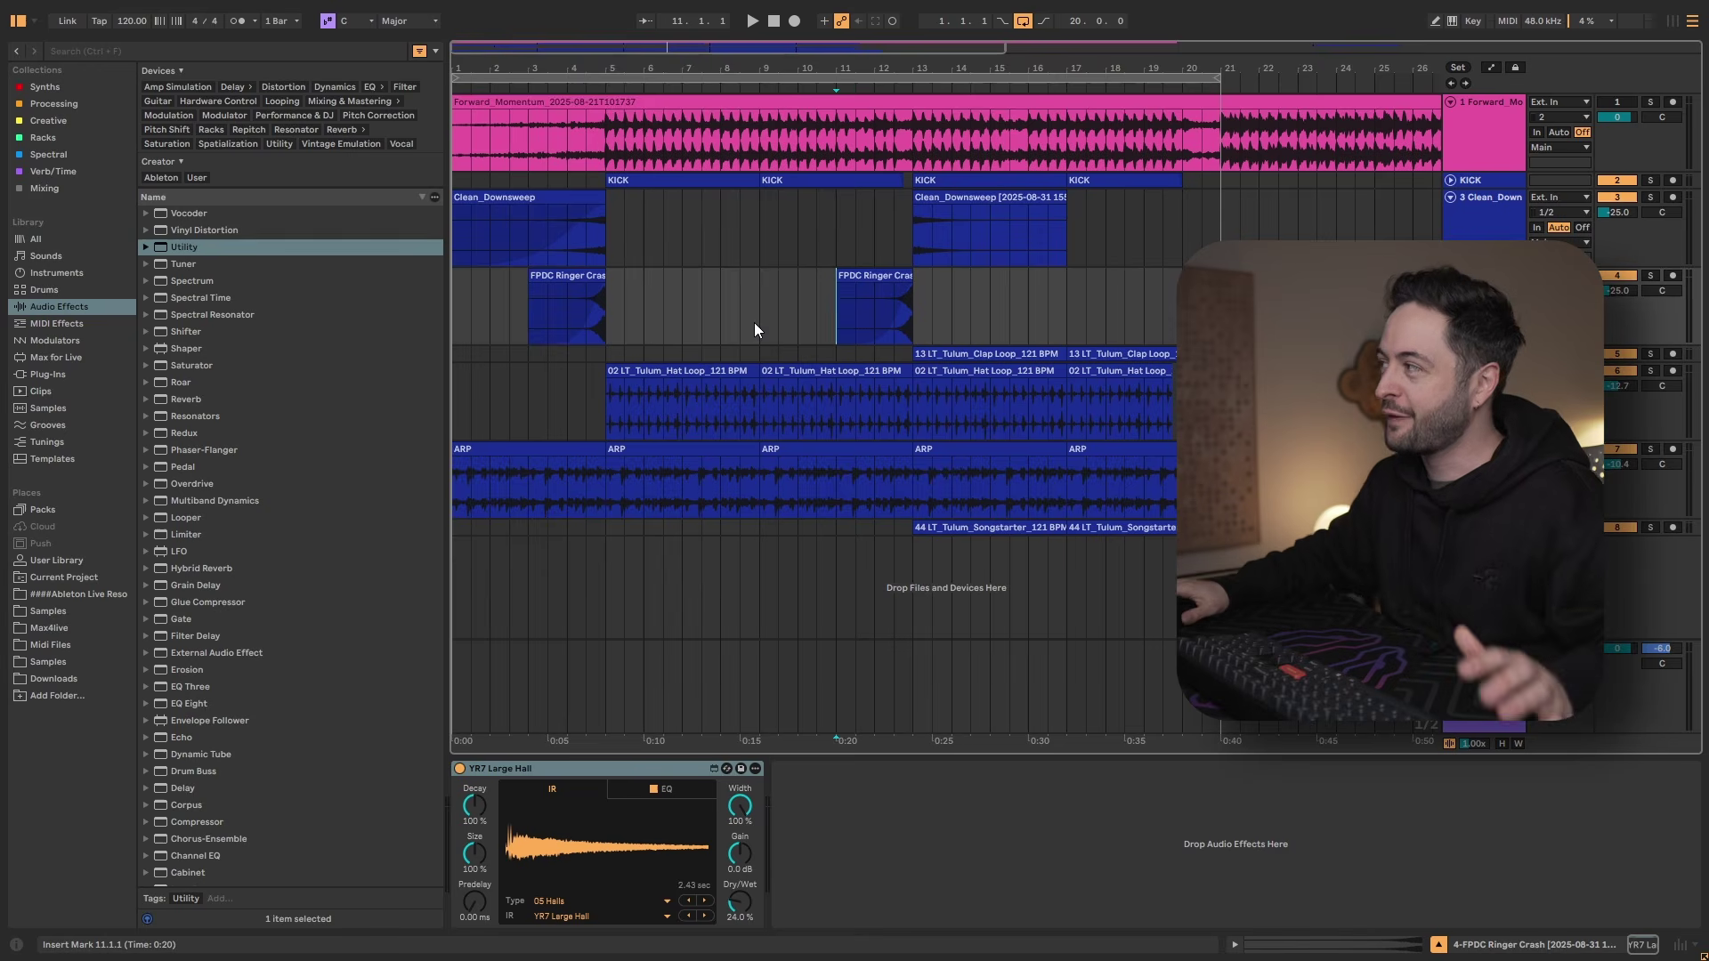
{"action": "left_click", "coordinate": [829, 249]}
{"action": "key", "text": "space"}
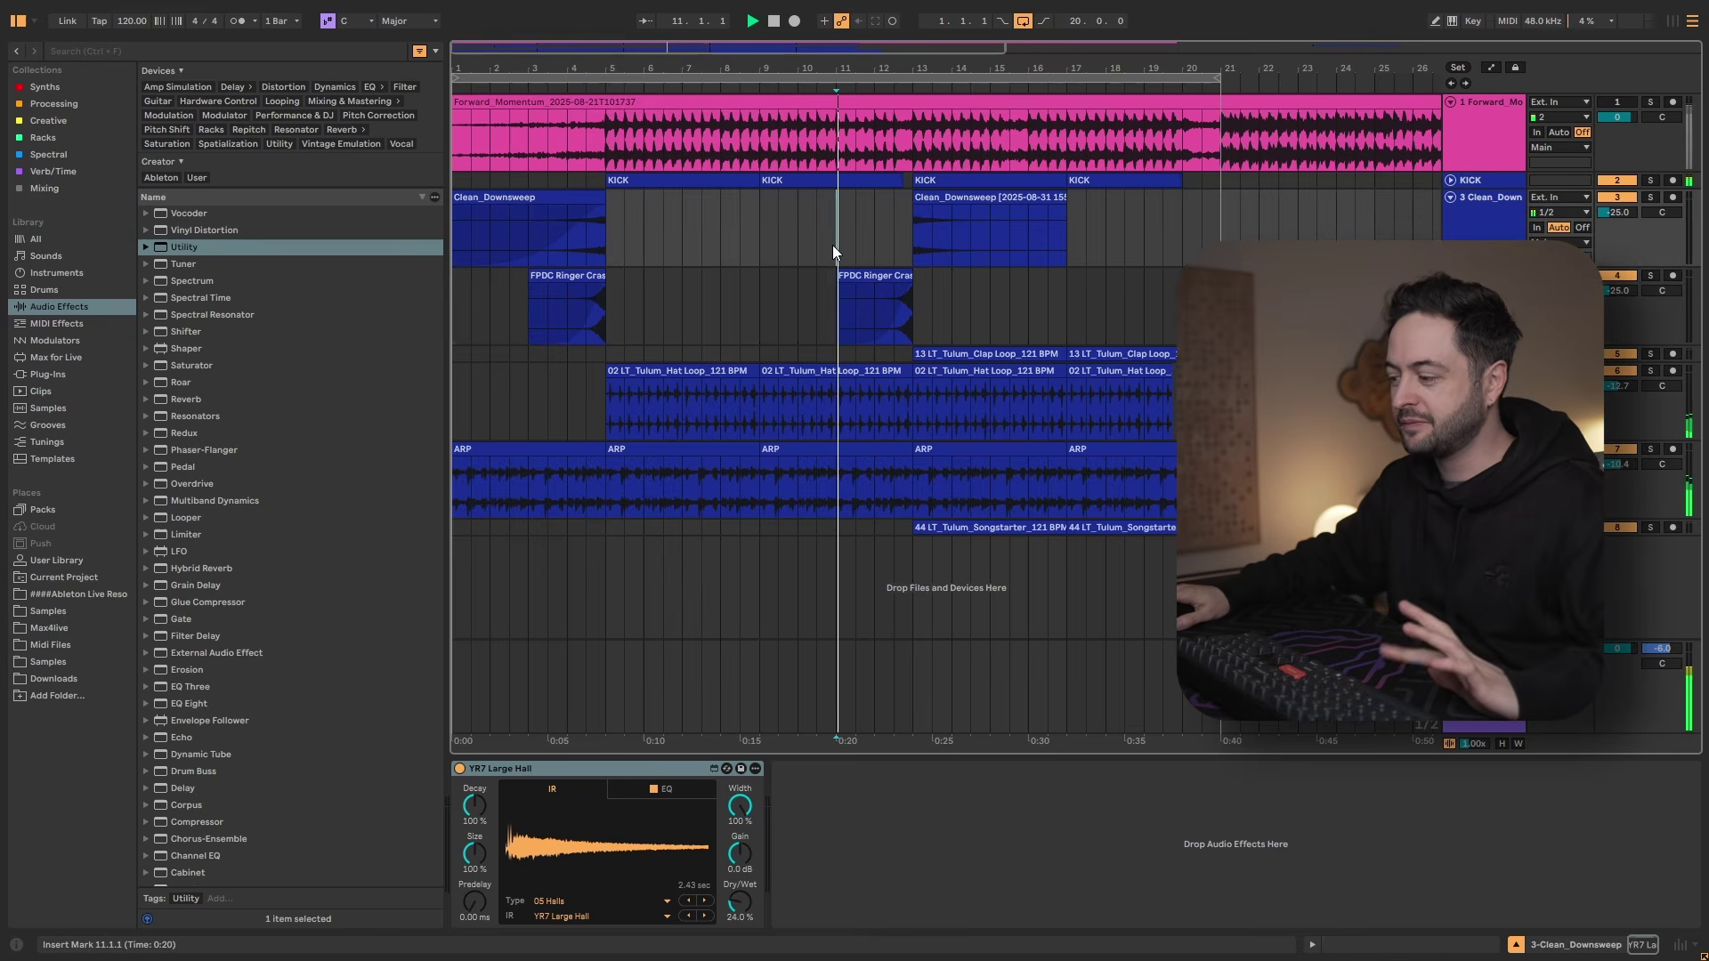
{"action": "left_click", "coordinate": [1651, 102]}
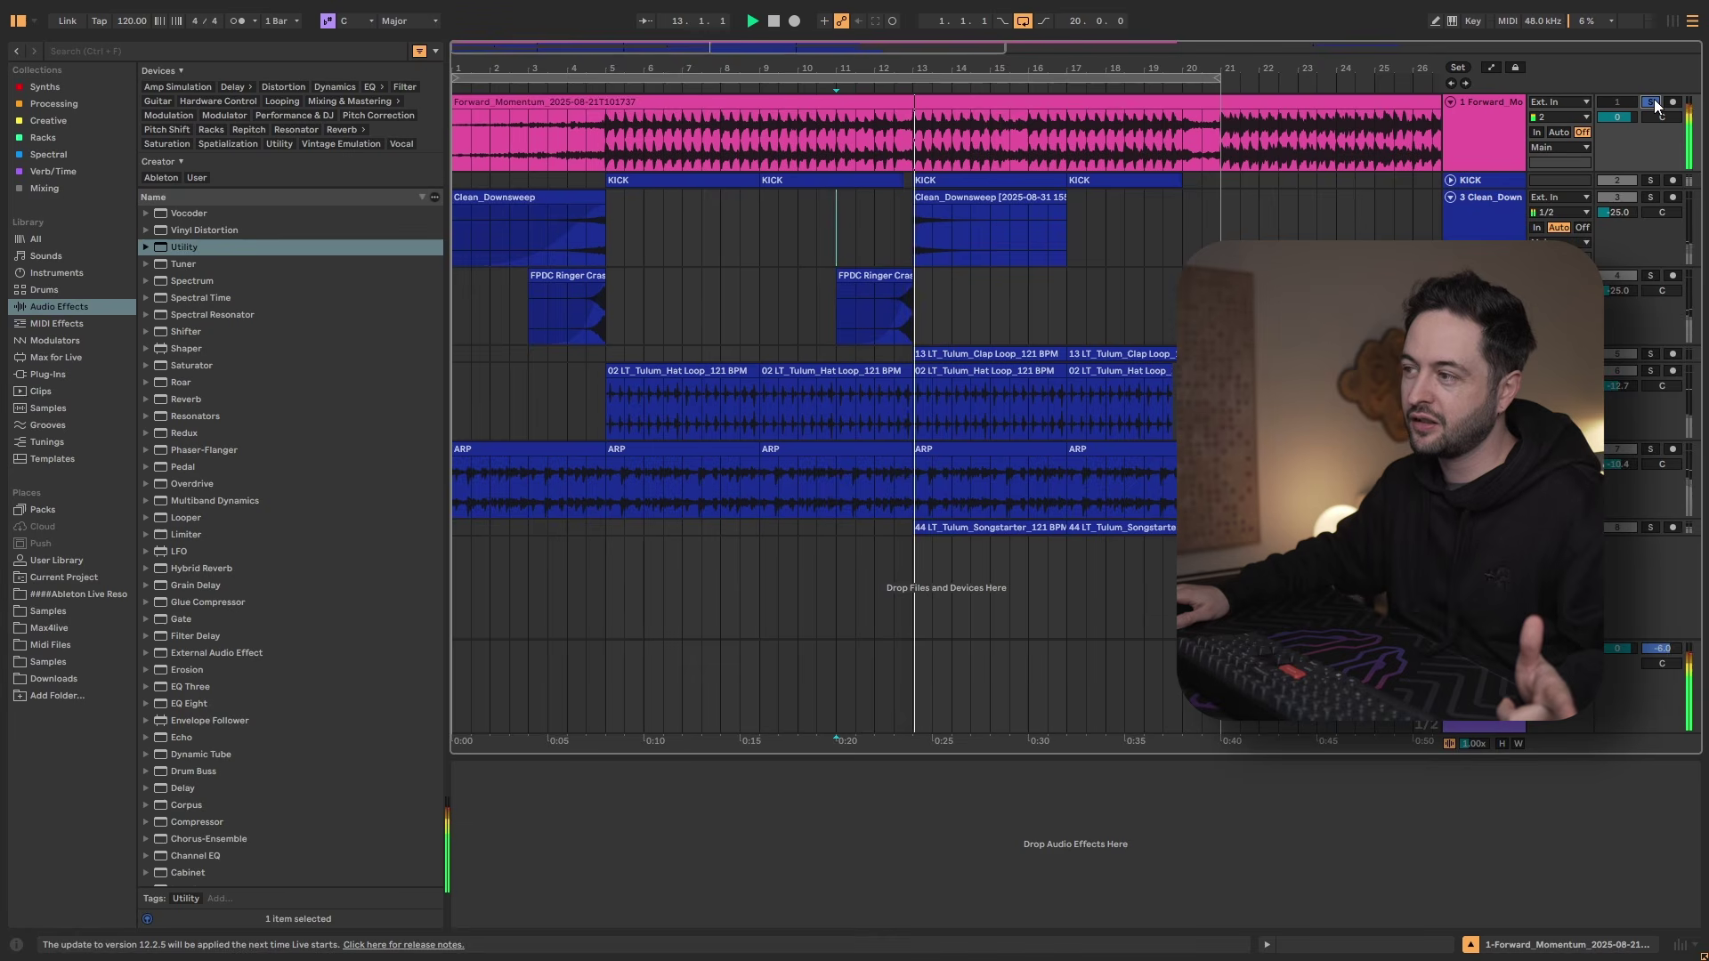
{"action": "key", "text": "space"}
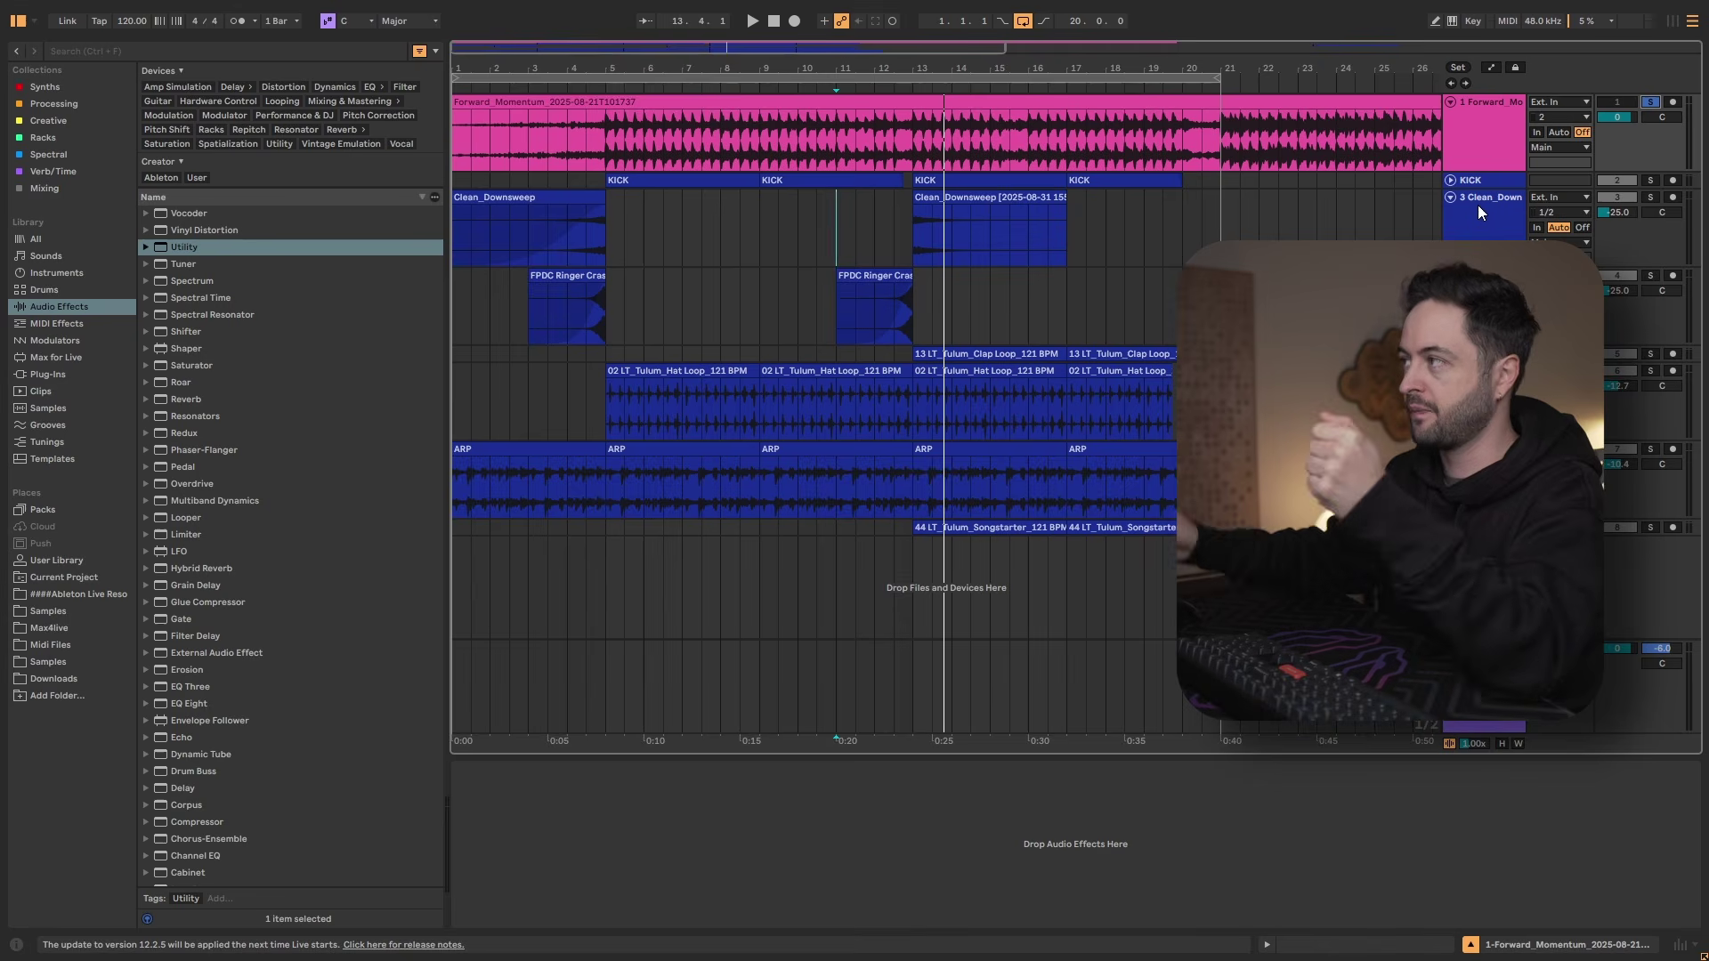
Open Youlean Loudness Meter 2 on the Main track, move its window clear of the reference waveform and reset the measurement.
{"action": "left_click", "coordinate": [1467, 724]}
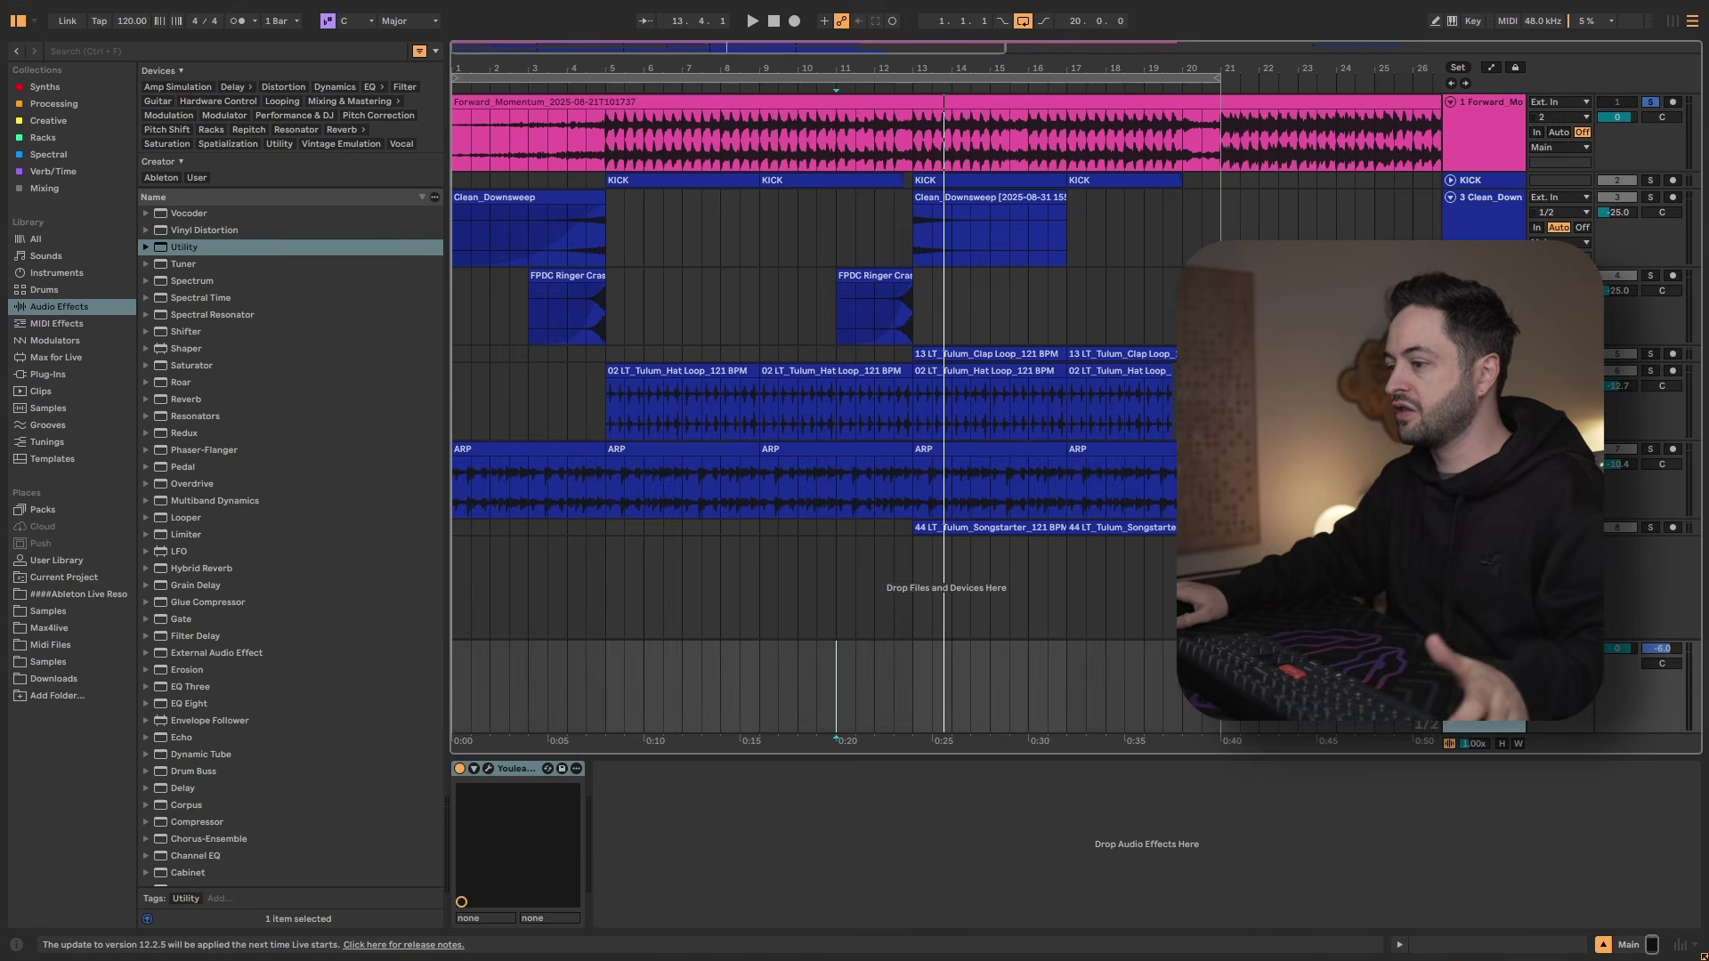
{"action": "left_click", "coordinate": [490, 774]}
{"action": "left_click_drag", "start_coordinate": [638, 279], "coordinate": [930, 188]}
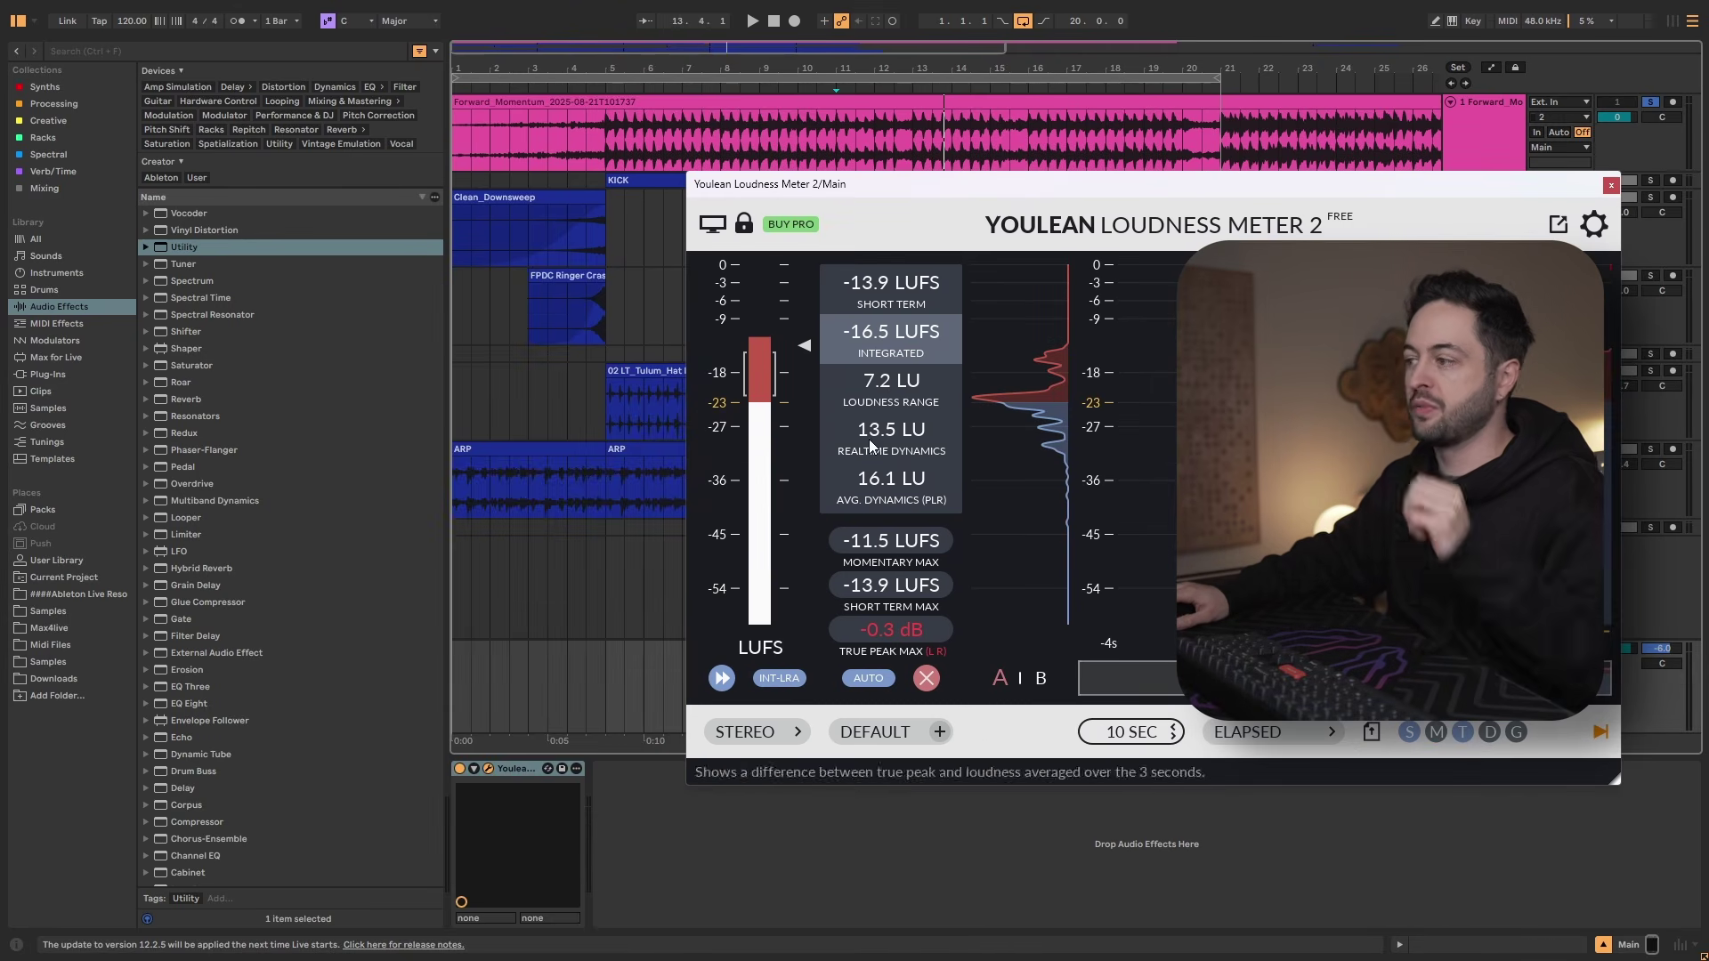
{"action": "left_click", "coordinate": [927, 678]}
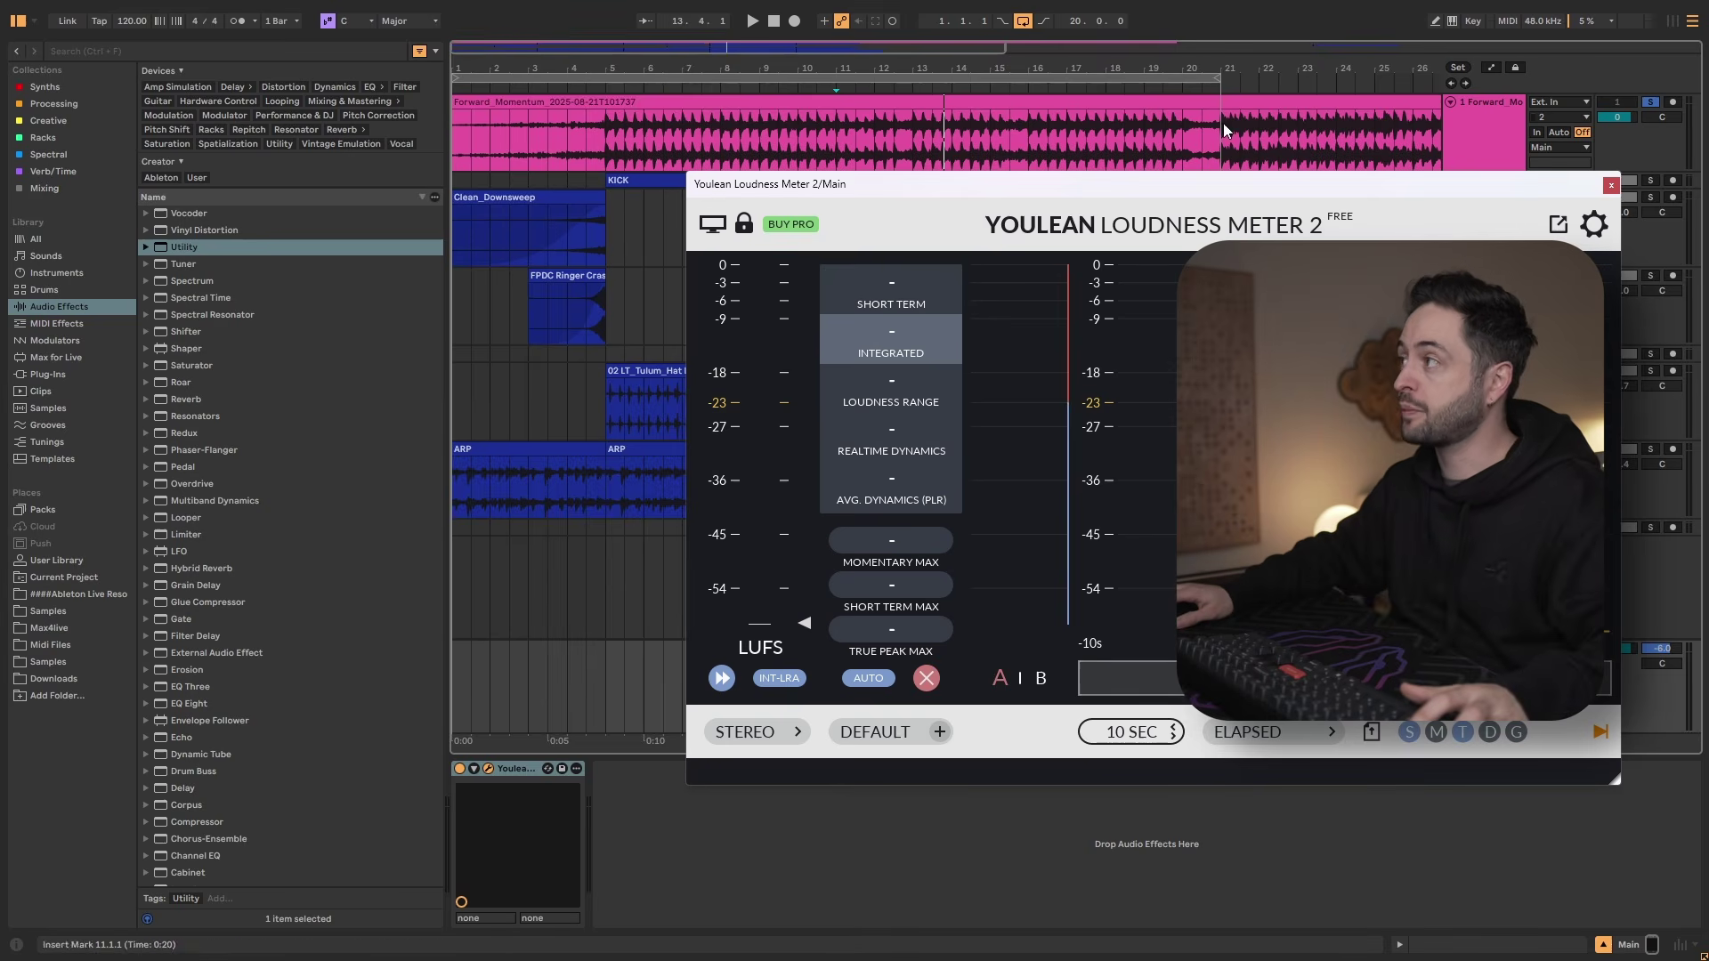
Loop the reference track from bar 21 to bar 25 and play it to measure its integrated loudness.
{"action": "left_click_drag", "start_coordinate": [1151, 89], "coordinate": [1382, 144]}
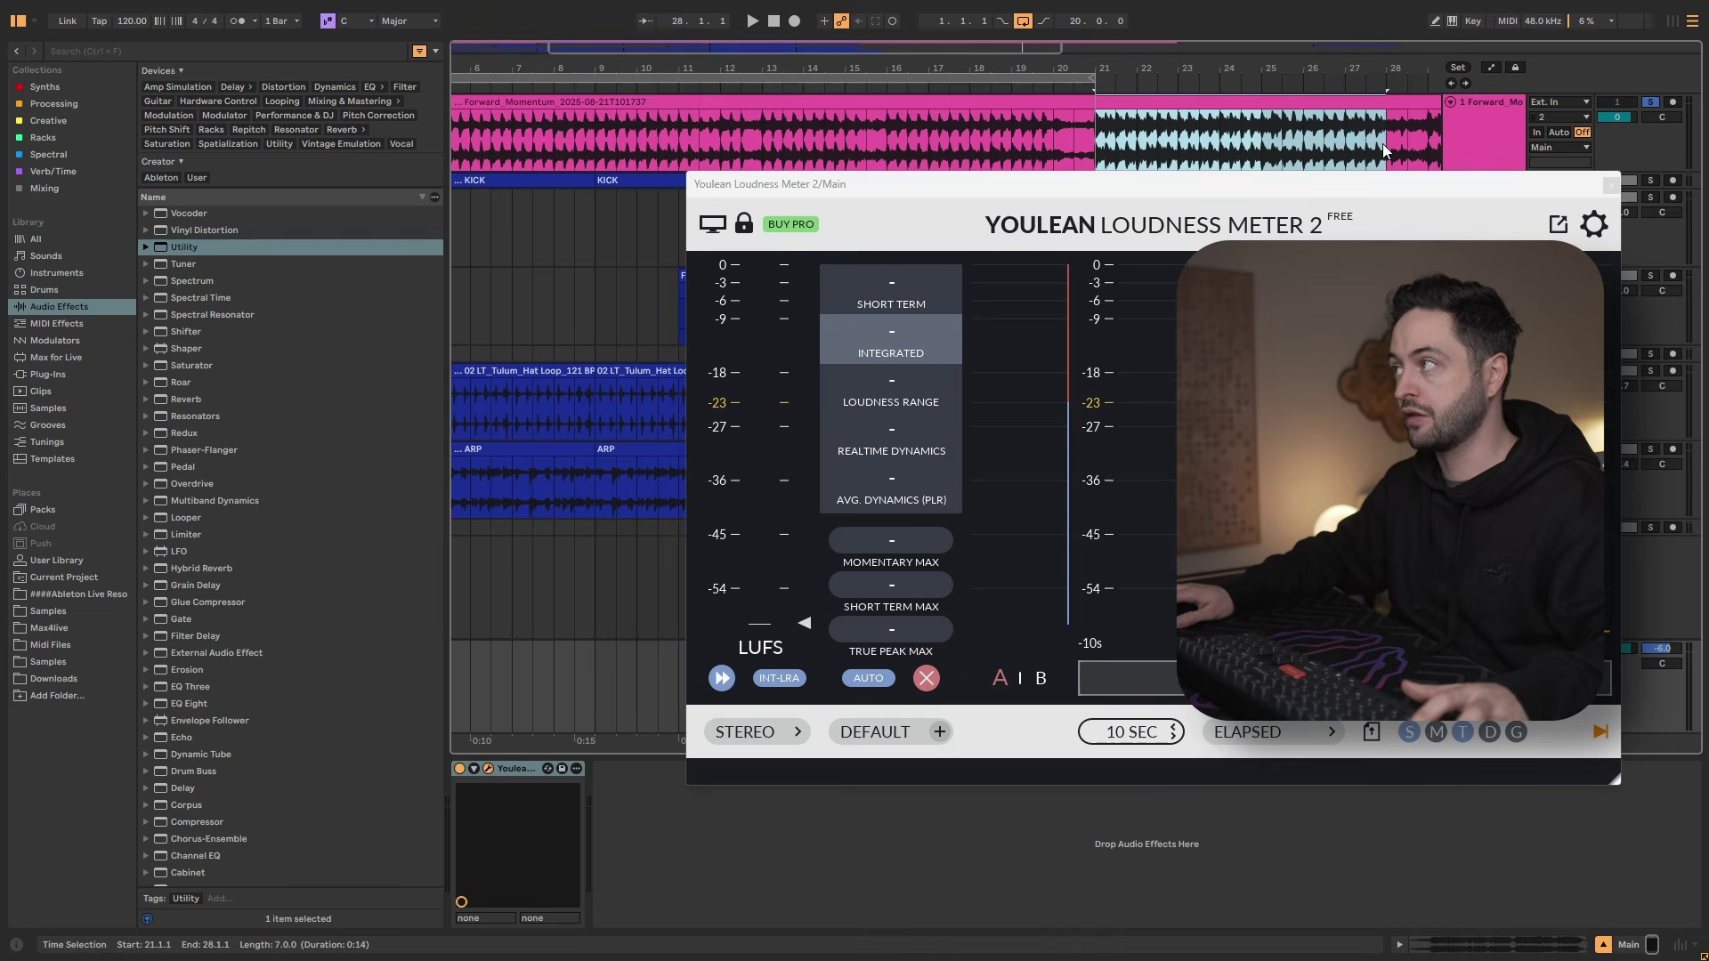
{"action": "left_click_drag", "start_coordinate": [1278, 151], "coordinate": [1267, 152]}
{"action": "key", "text": "ctrl+l"}
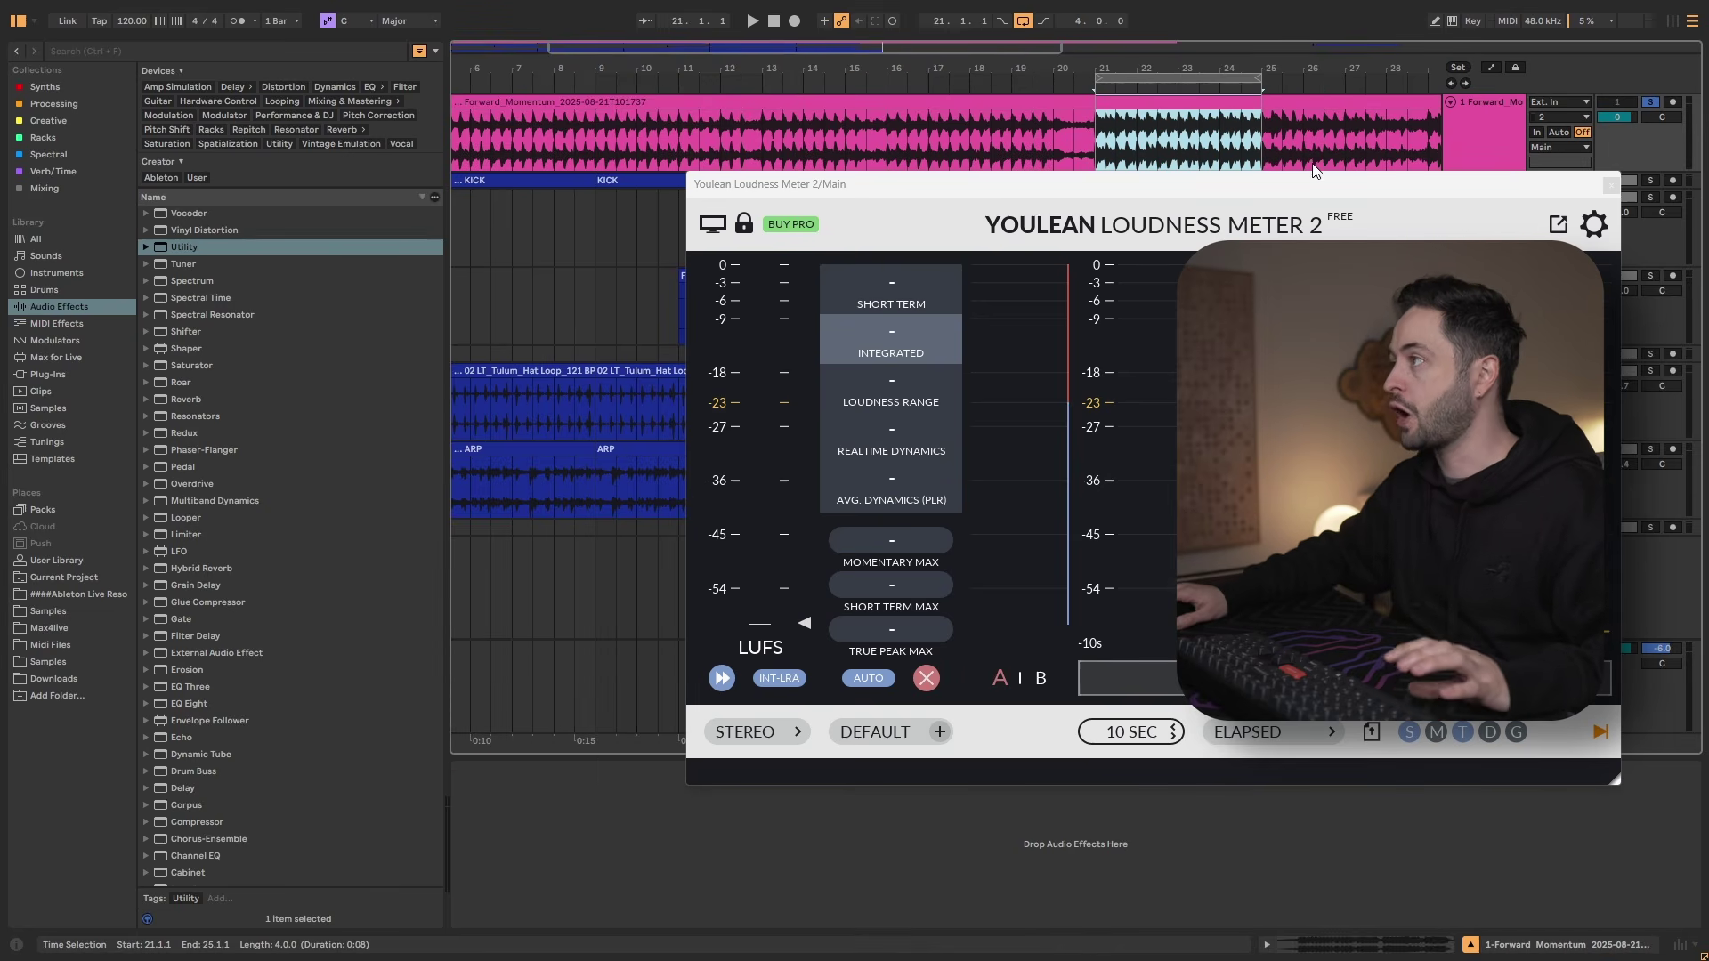
{"action": "key", "text": "space"}
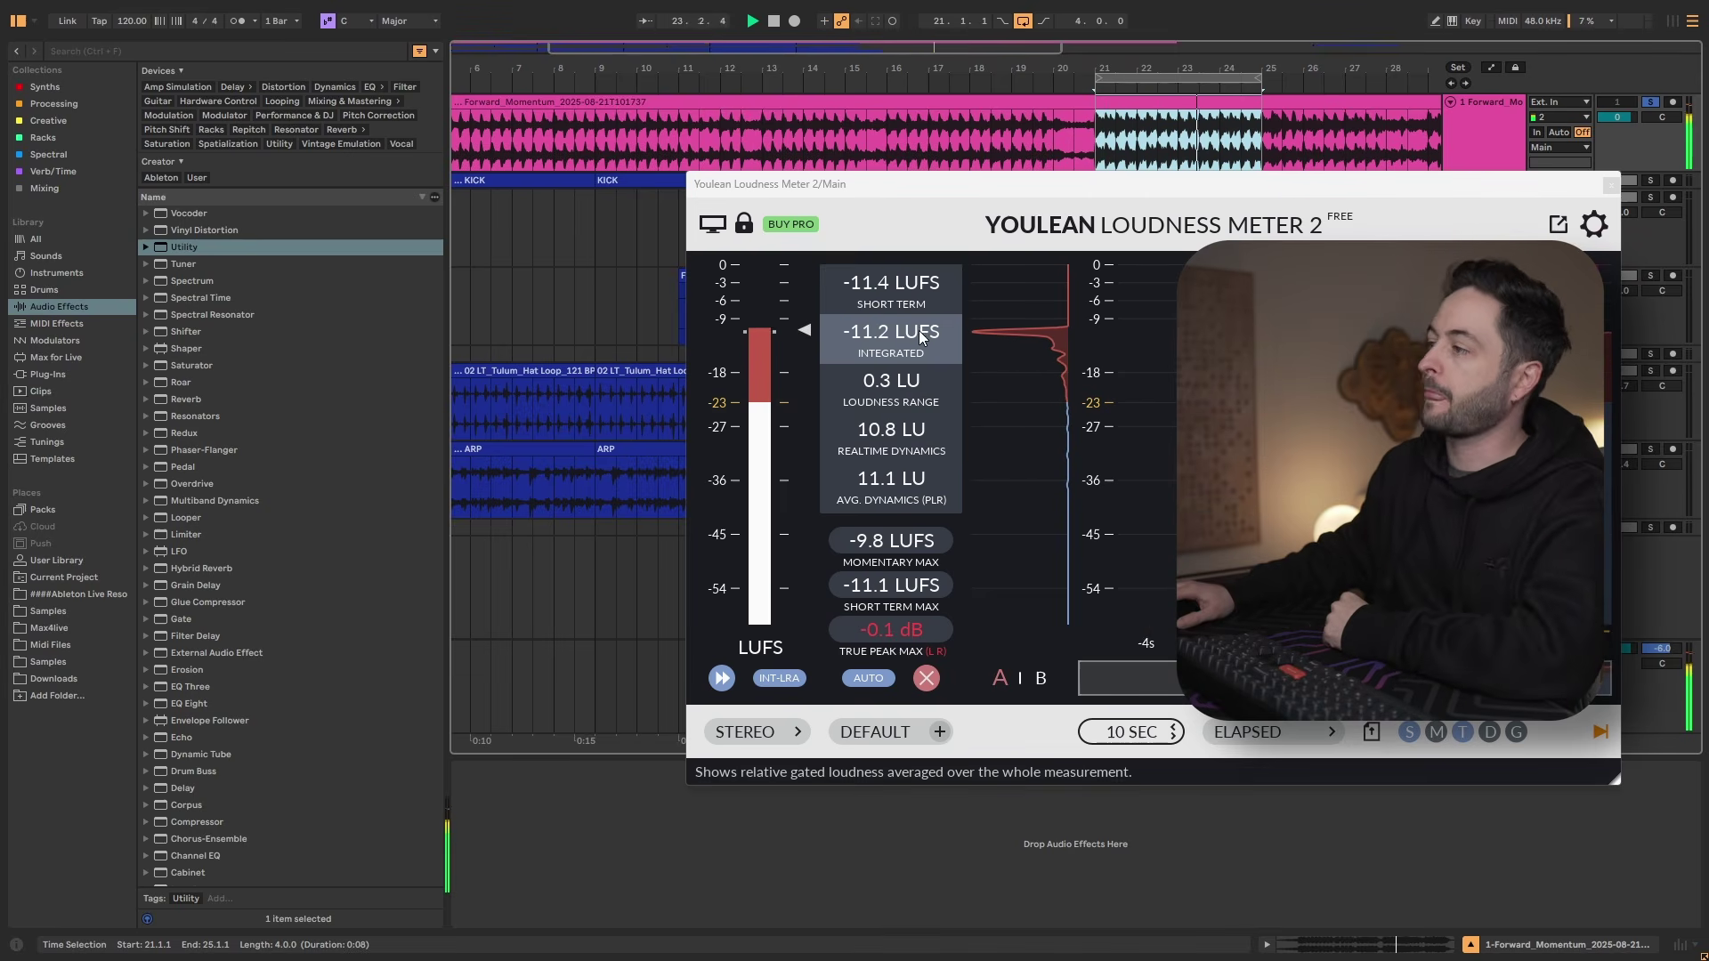
{"action": "key", "text": "space"}
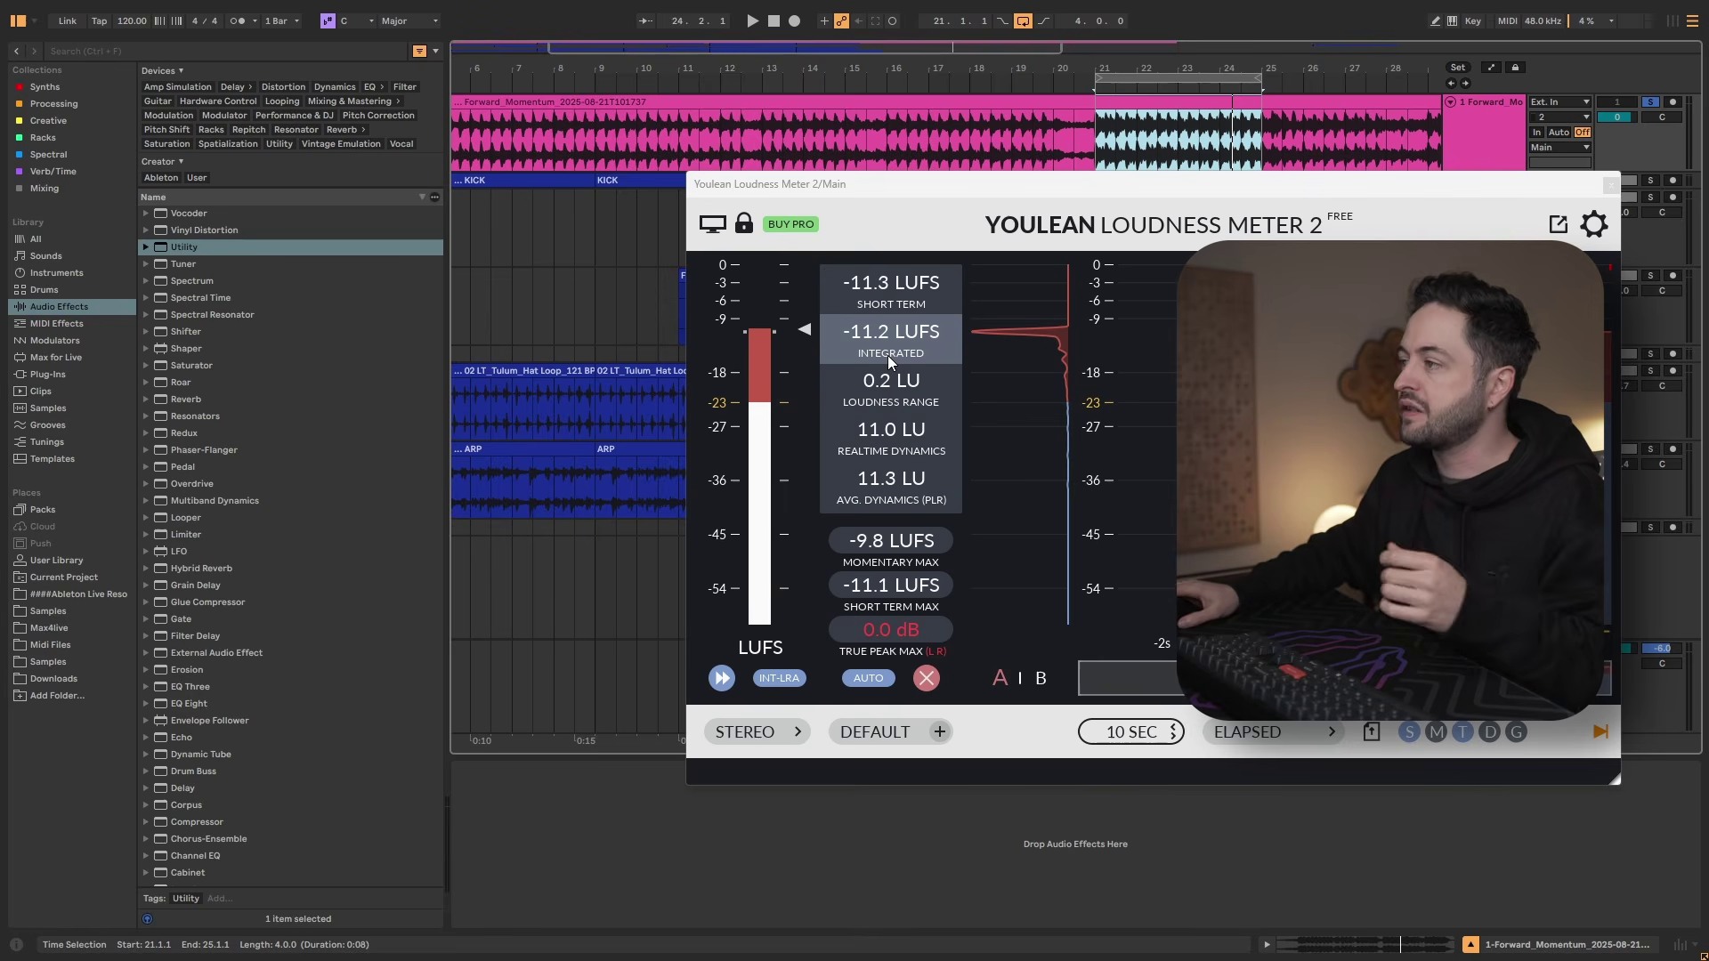
{"action": "mouse_move", "coordinate": [954, 372]}
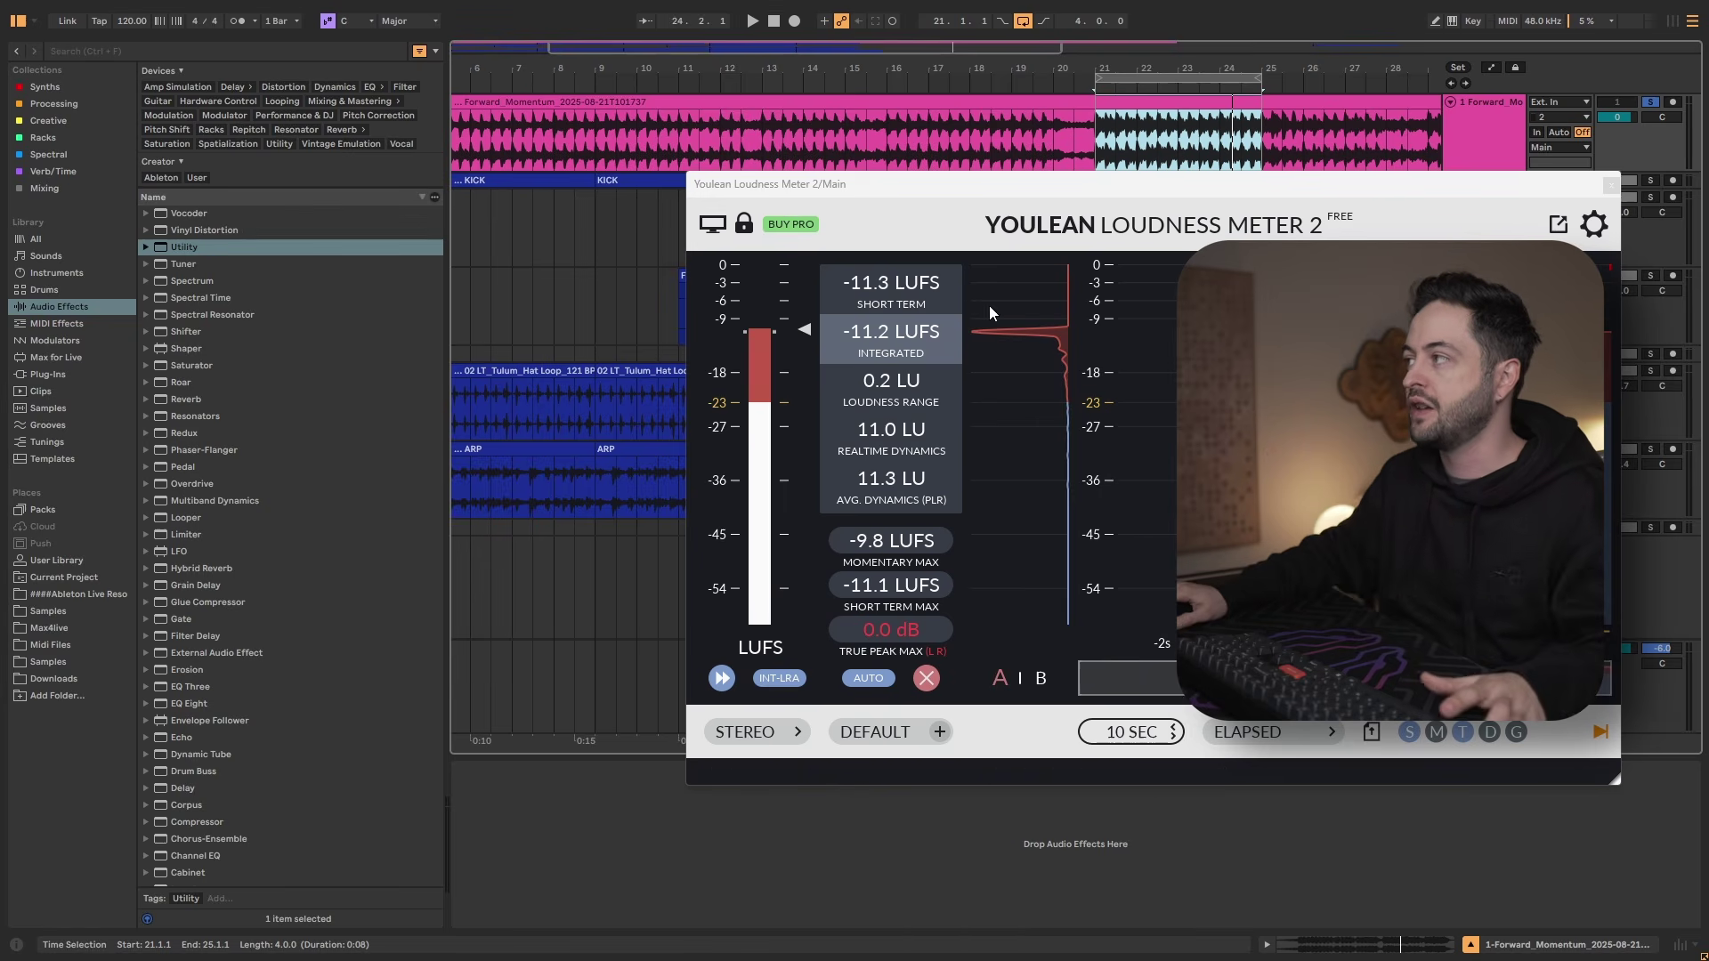
Unsolo the reference track and set the loop to run from bar 9 to bar 20.
{"action": "left_click", "coordinate": [1649, 102]}
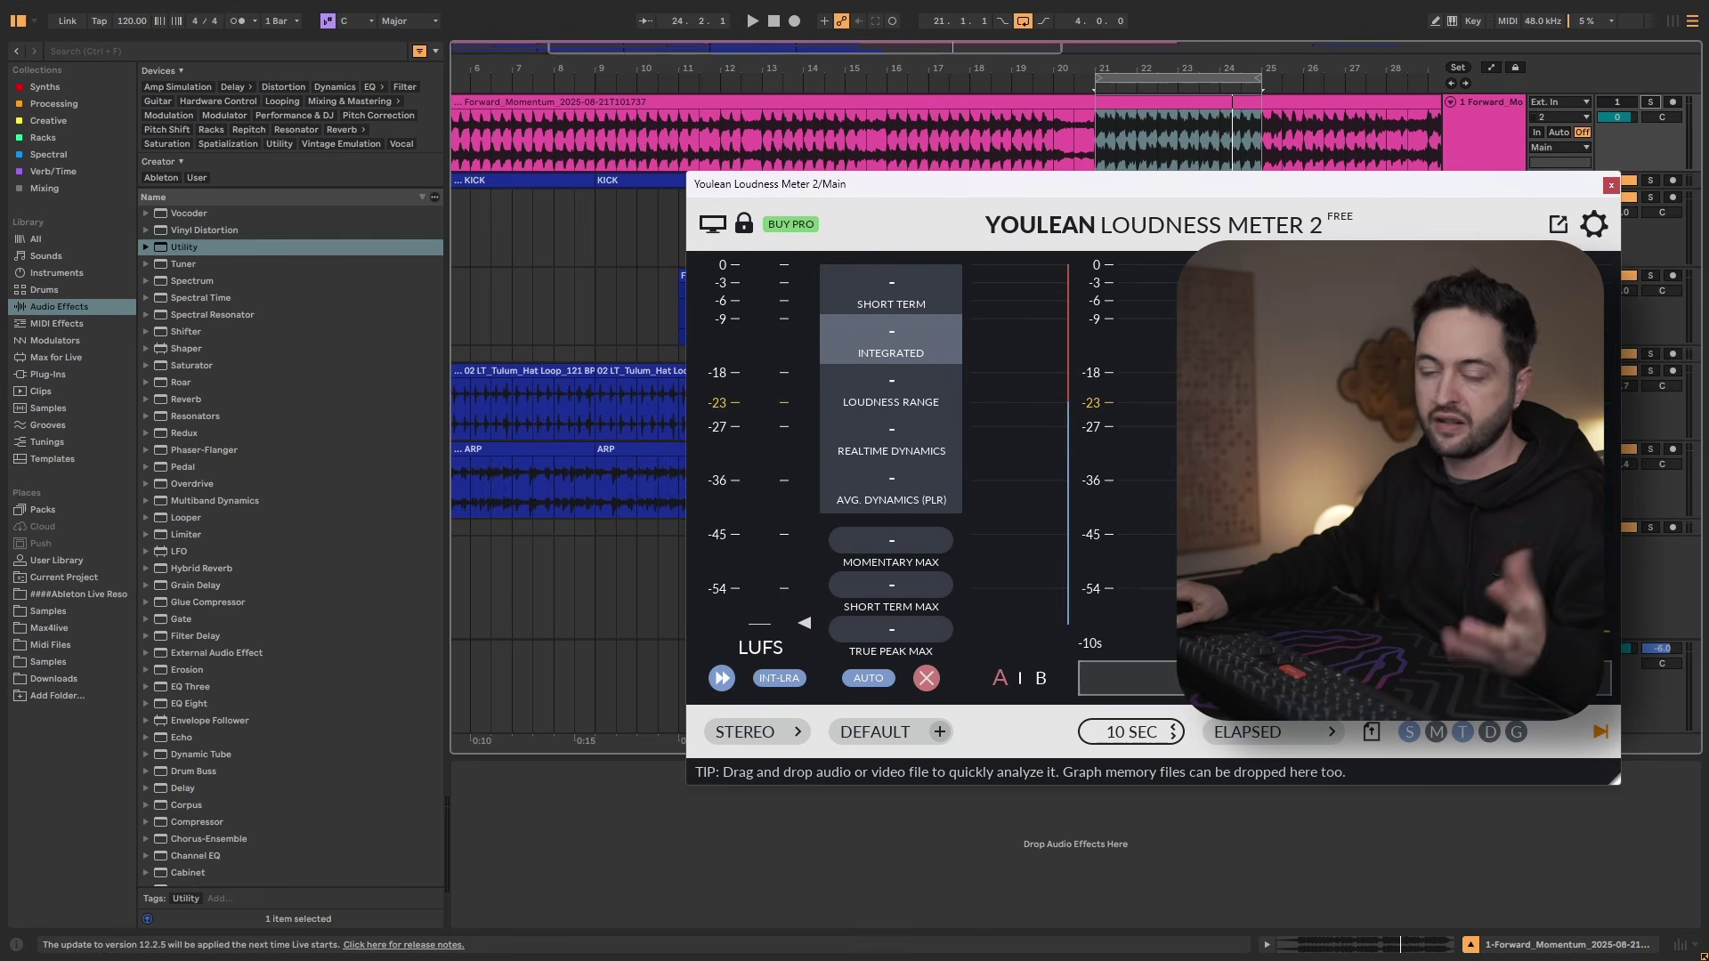
{"action": "left_click", "coordinate": [1168, 74]}
{"action": "left_click_drag", "start_coordinate": [1169, 75], "coordinate": [1053, 77]}
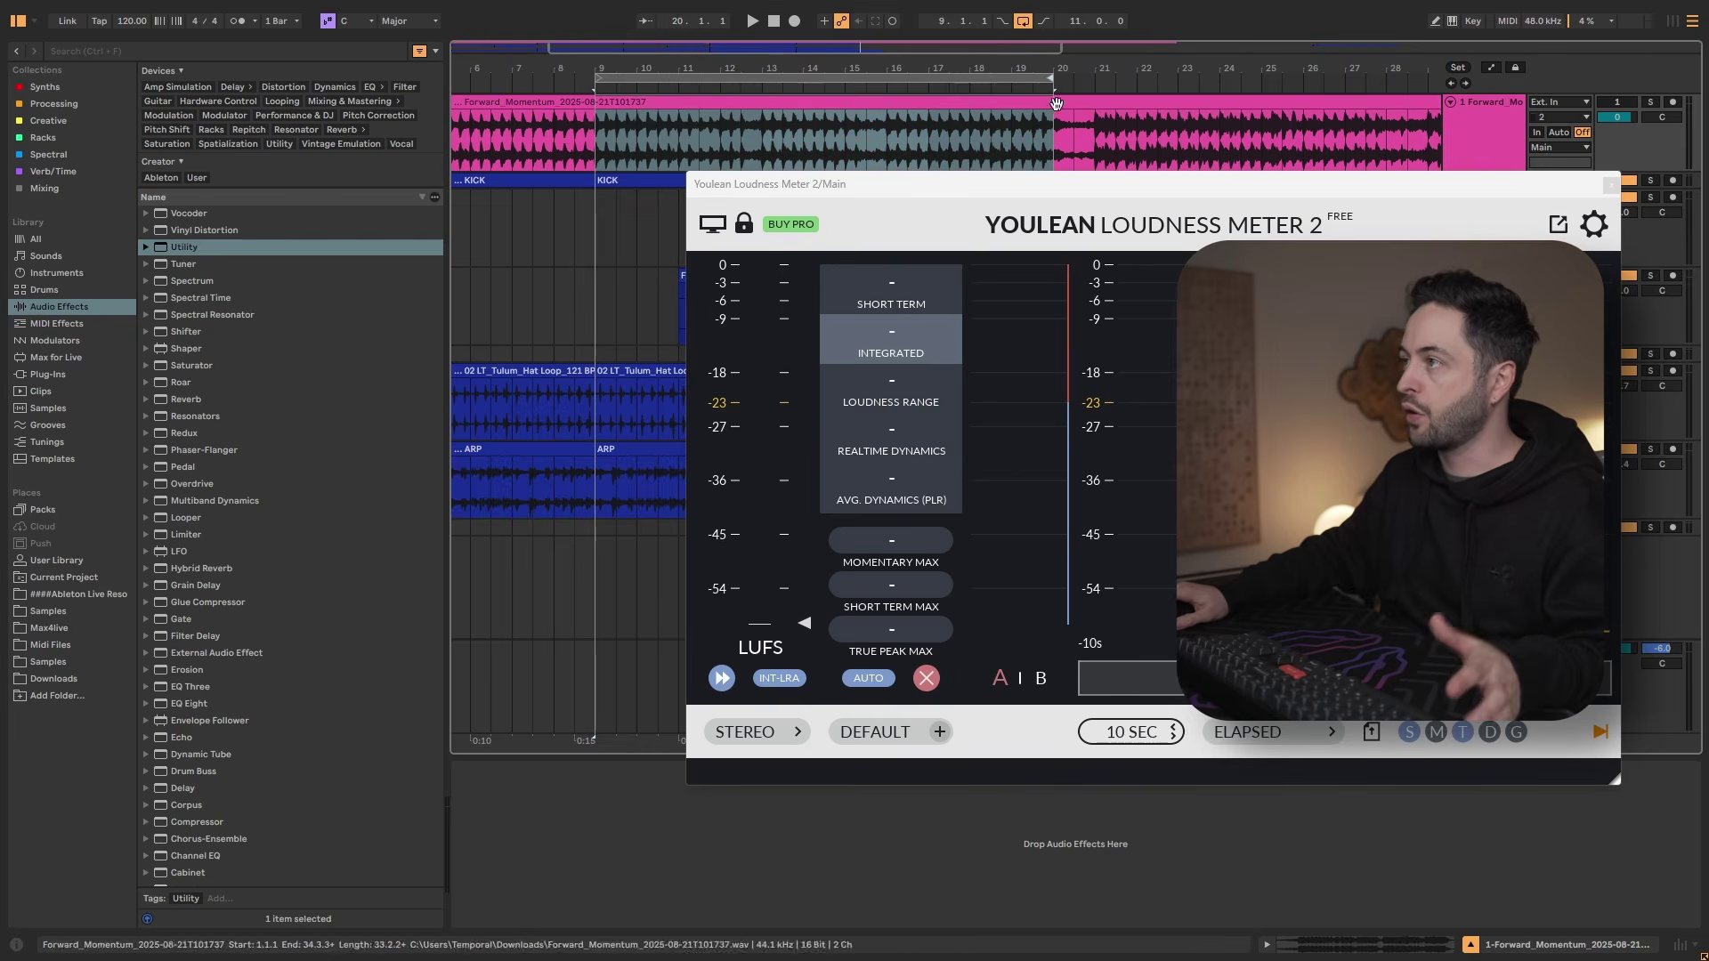
Play the arrangement from bar 9 to measure its integrated loudness, and close the loudness meter.
{"action": "left_click", "coordinate": [599, 336]}
{"action": "key", "text": "space"}
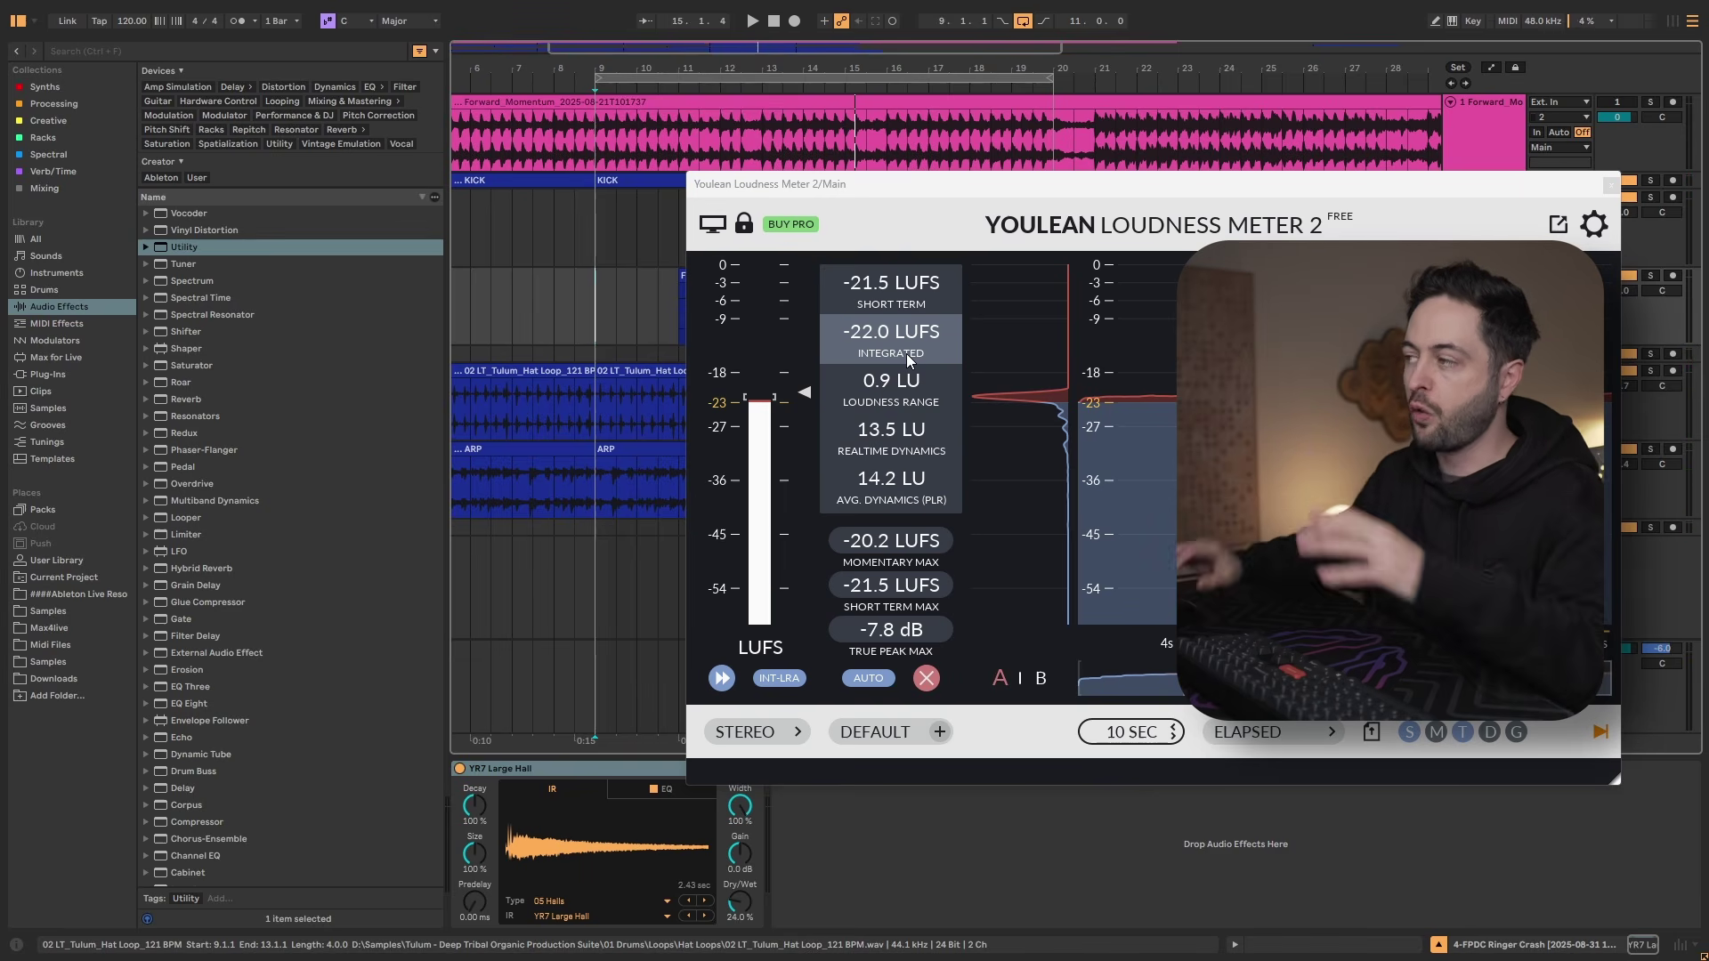
{"action": "left_click", "coordinate": [1612, 186]}
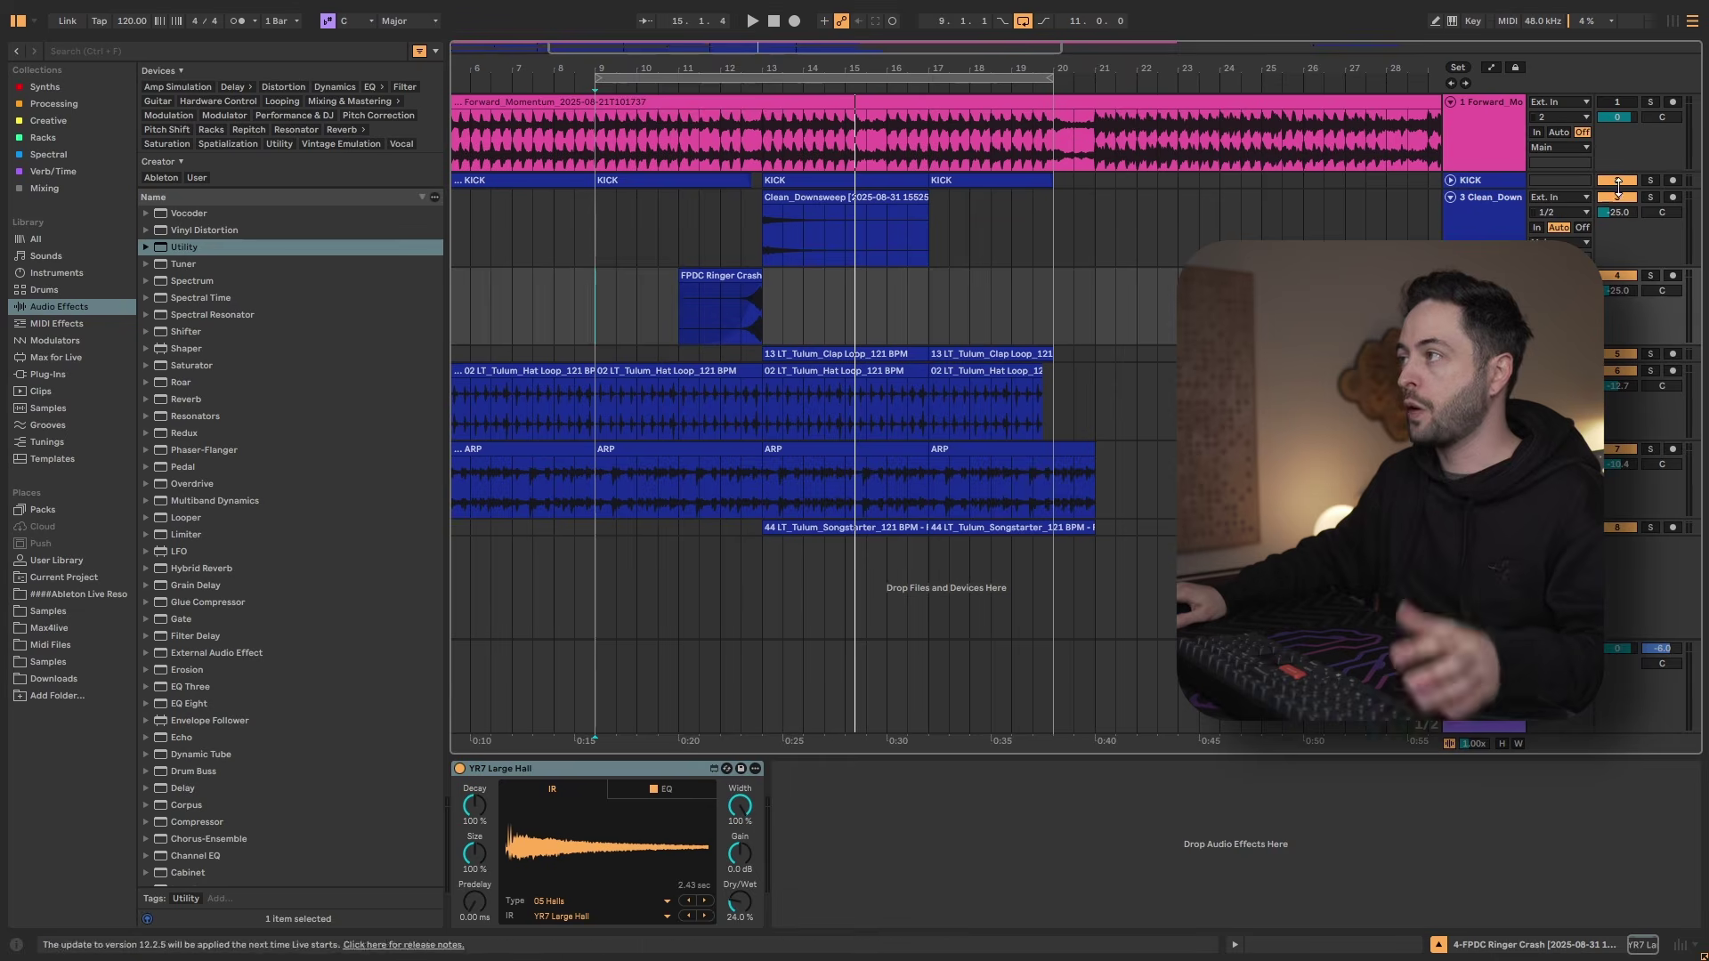
Set the reference clip's gain to -10 dB in its clip settings.
{"action": "left_click", "coordinate": [1048, 109]}
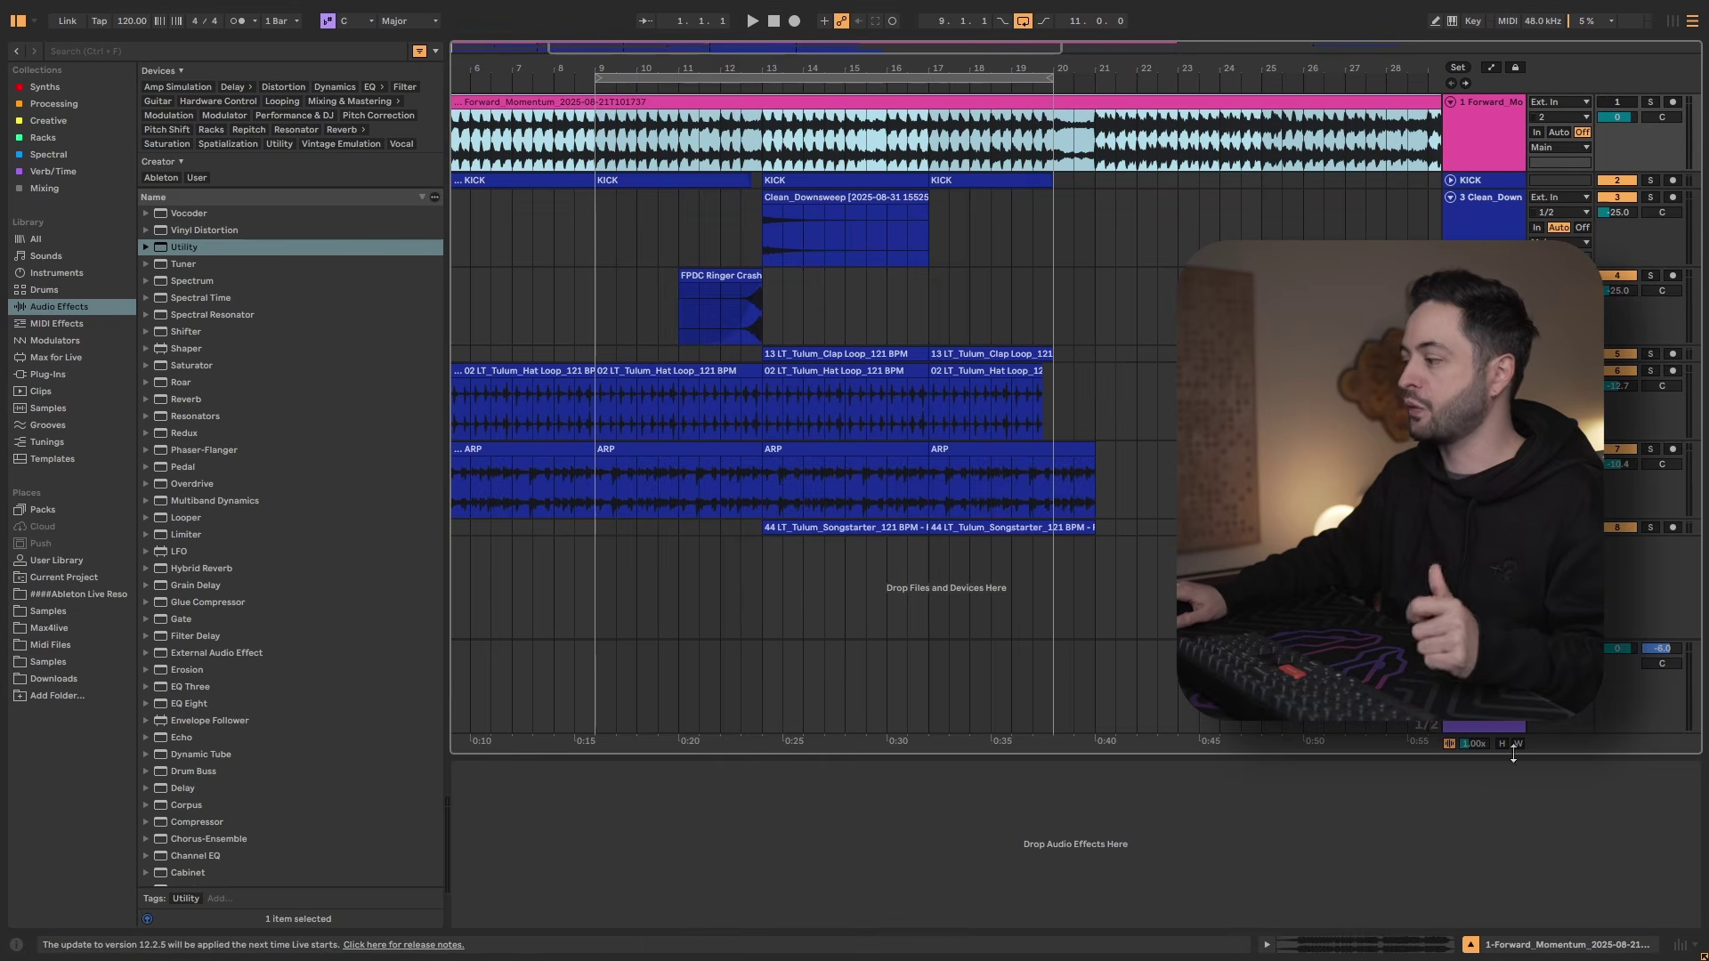
{"action": "left_click", "coordinate": [1394, 943]}
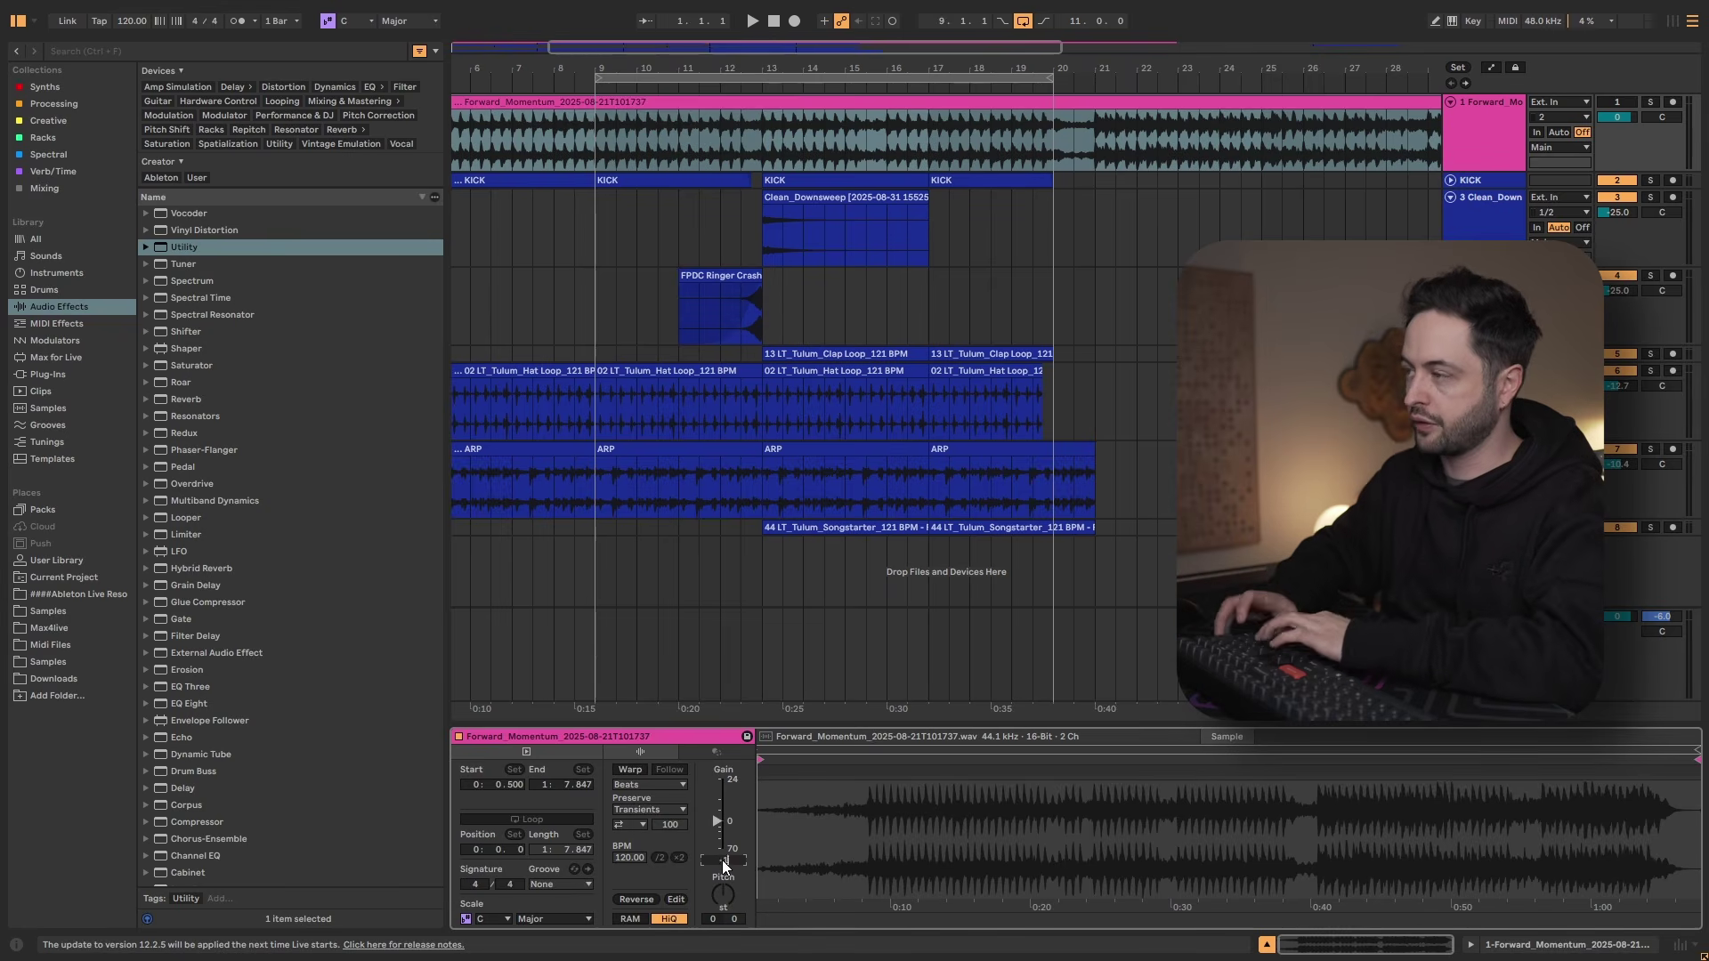
{"action": "left_click_drag", "start_coordinate": [723, 863], "coordinate": [723, 867]}
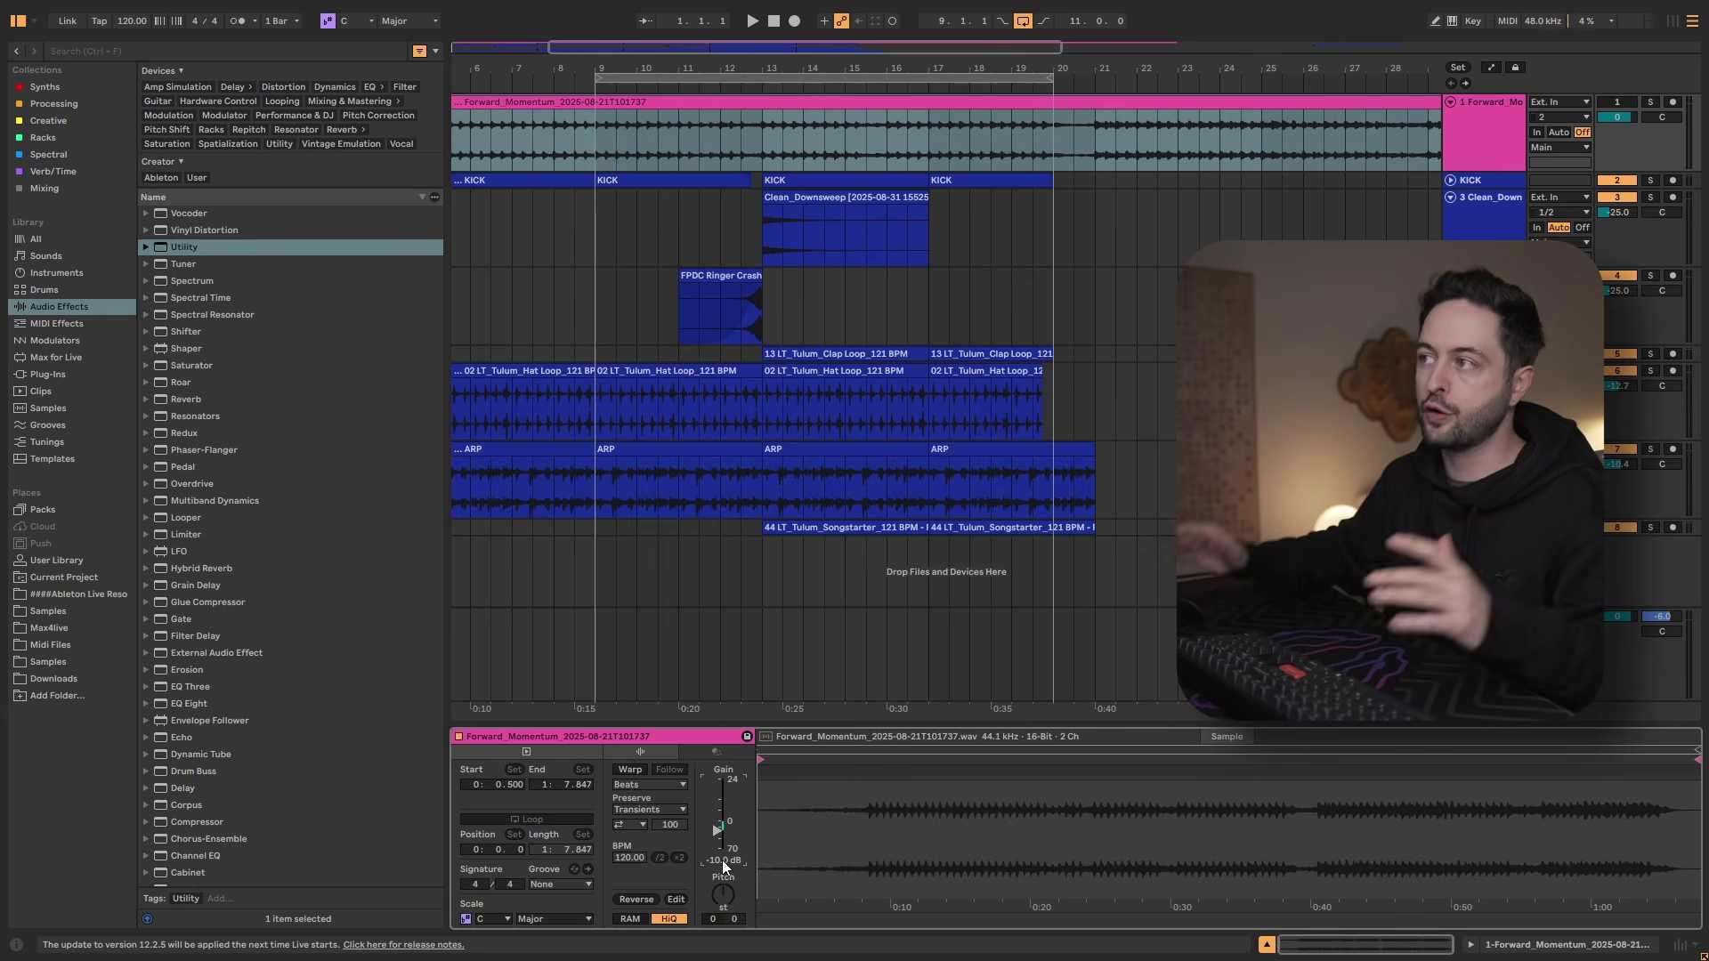
Unfold the KICK track and select its clip starting at bar 9.
{"action": "left_click", "coordinate": [627, 232]}
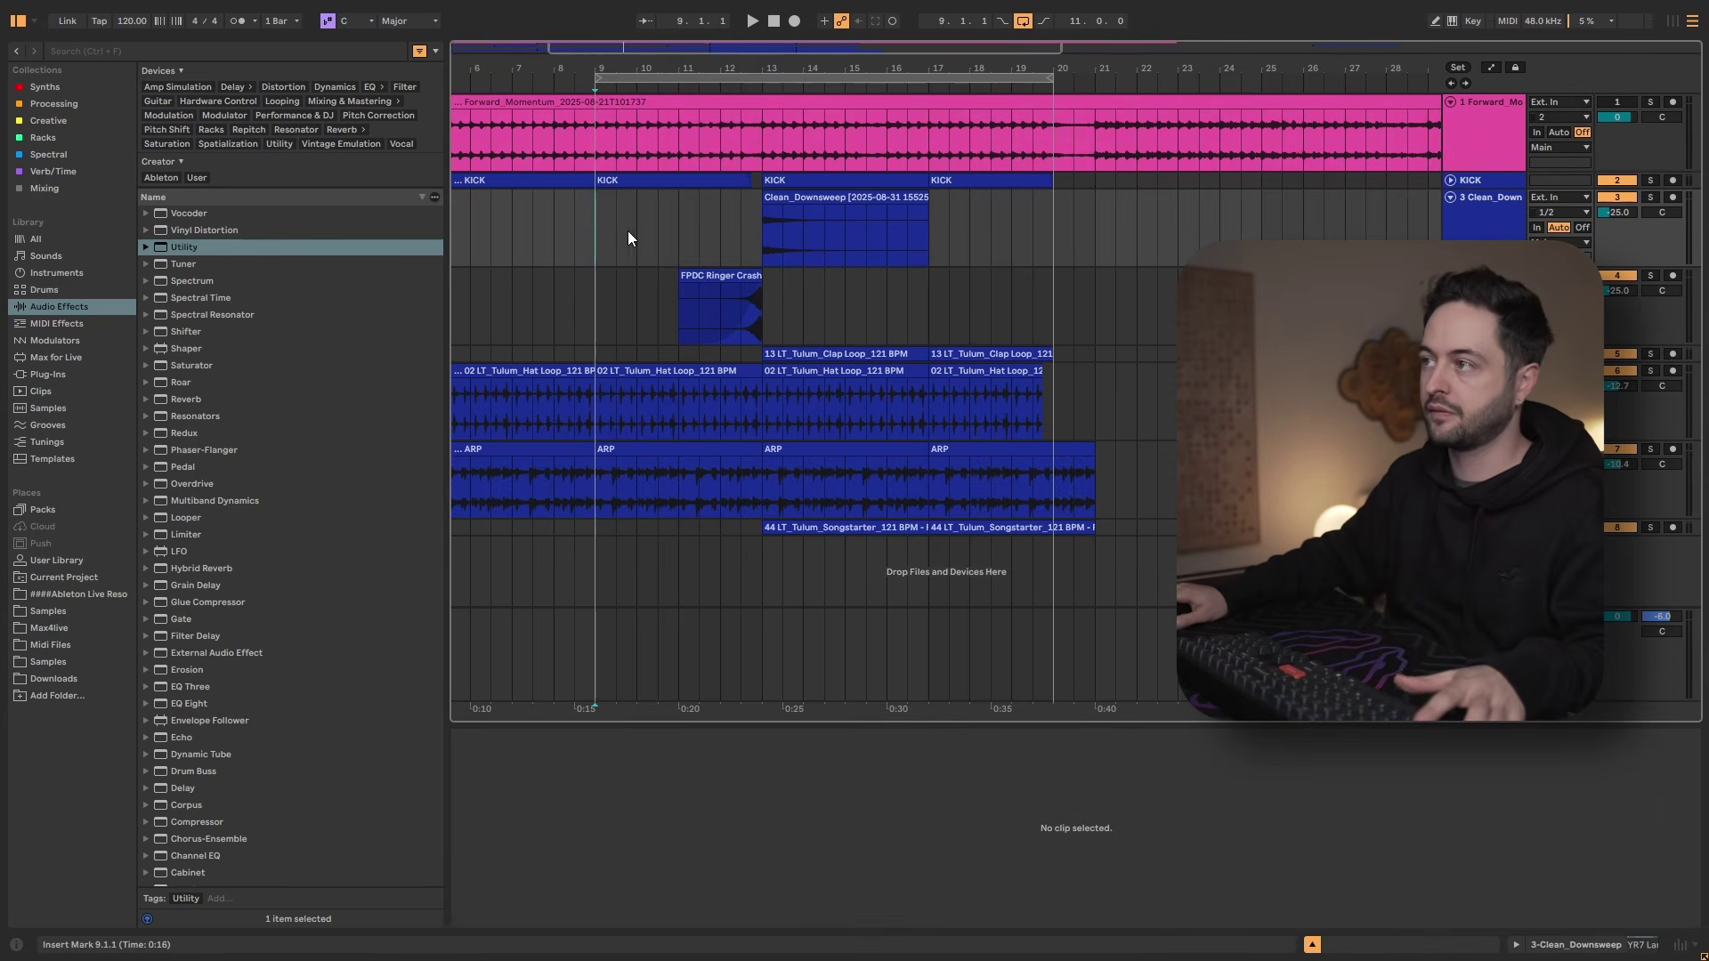
{"action": "left_click", "coordinate": [1450, 180]}
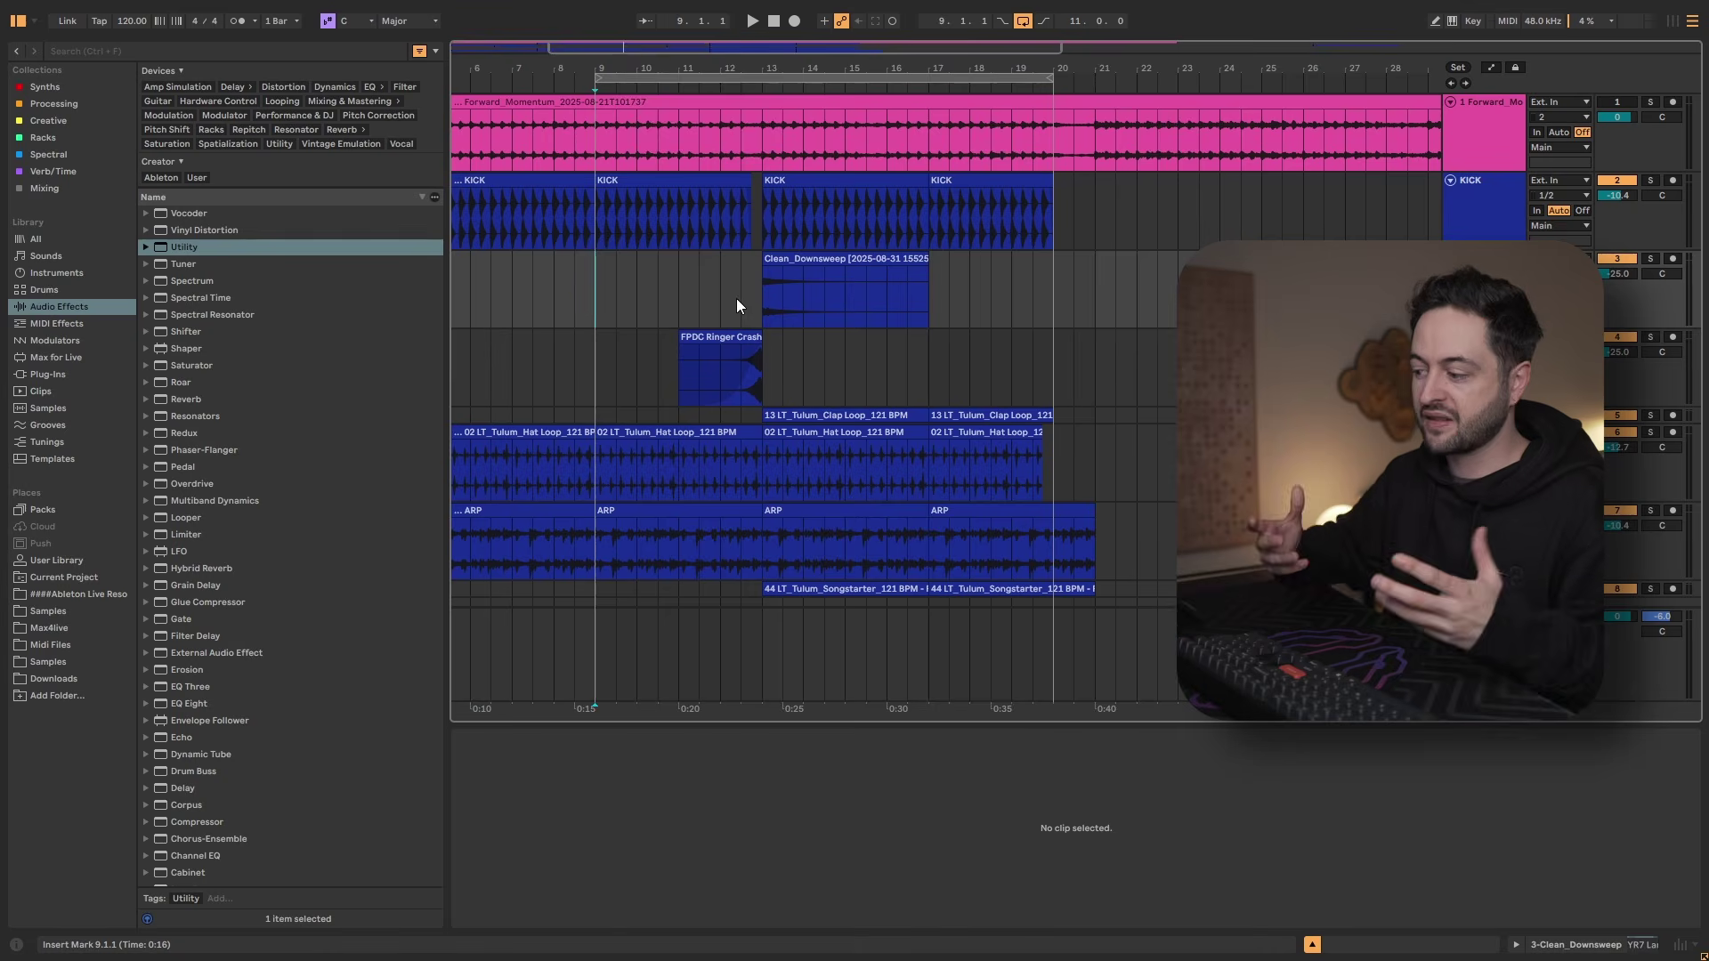
{"action": "left_click", "coordinate": [691, 200]}
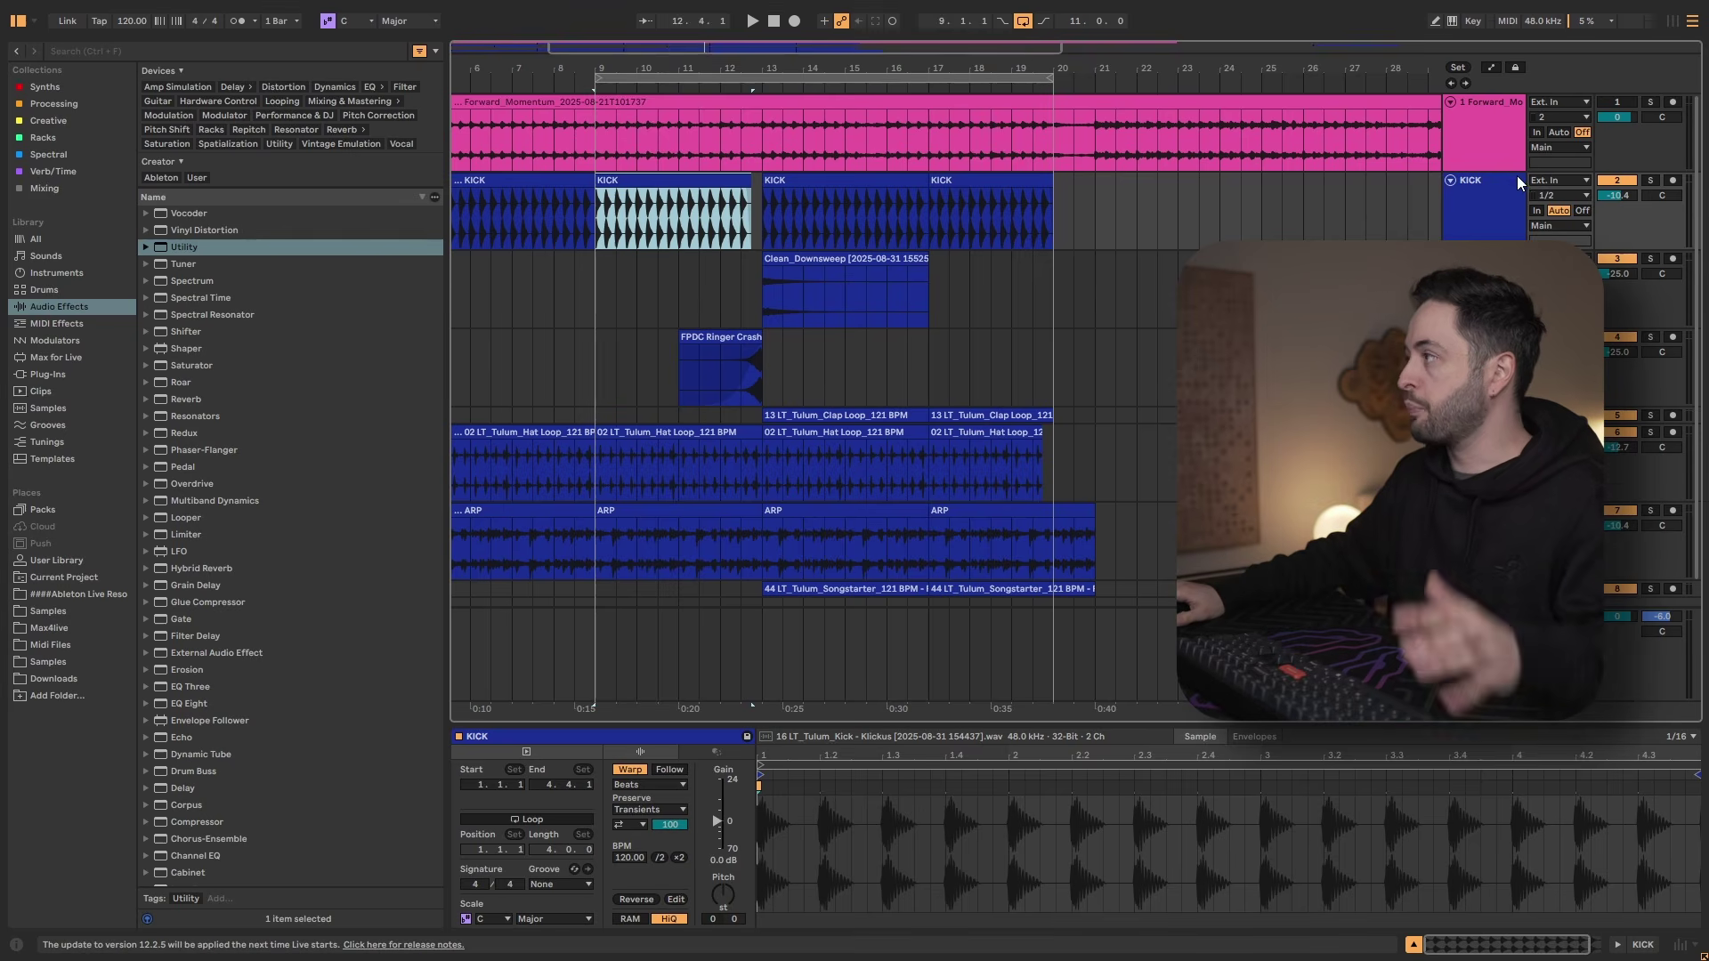
Play from bar 9 with the reference track soloed, unsoloing it during playback to compare its level with the arrangement.
{"action": "left_click", "coordinate": [598, 147]}
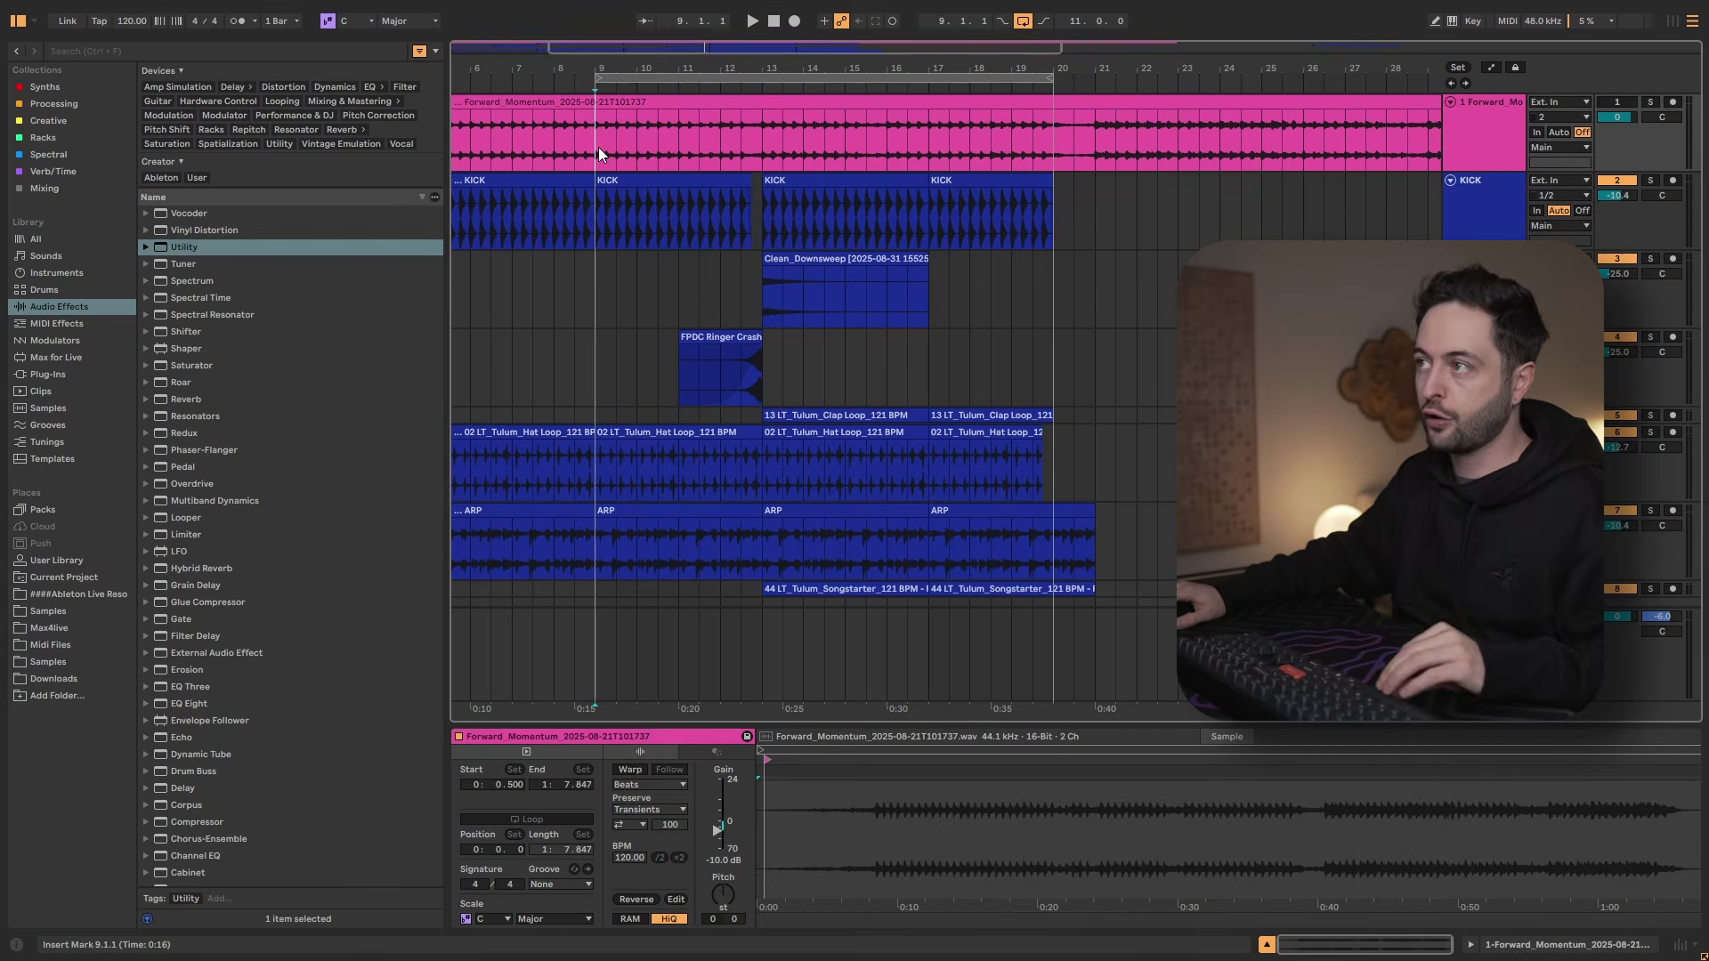
{"action": "left_click", "coordinate": [1650, 103]}
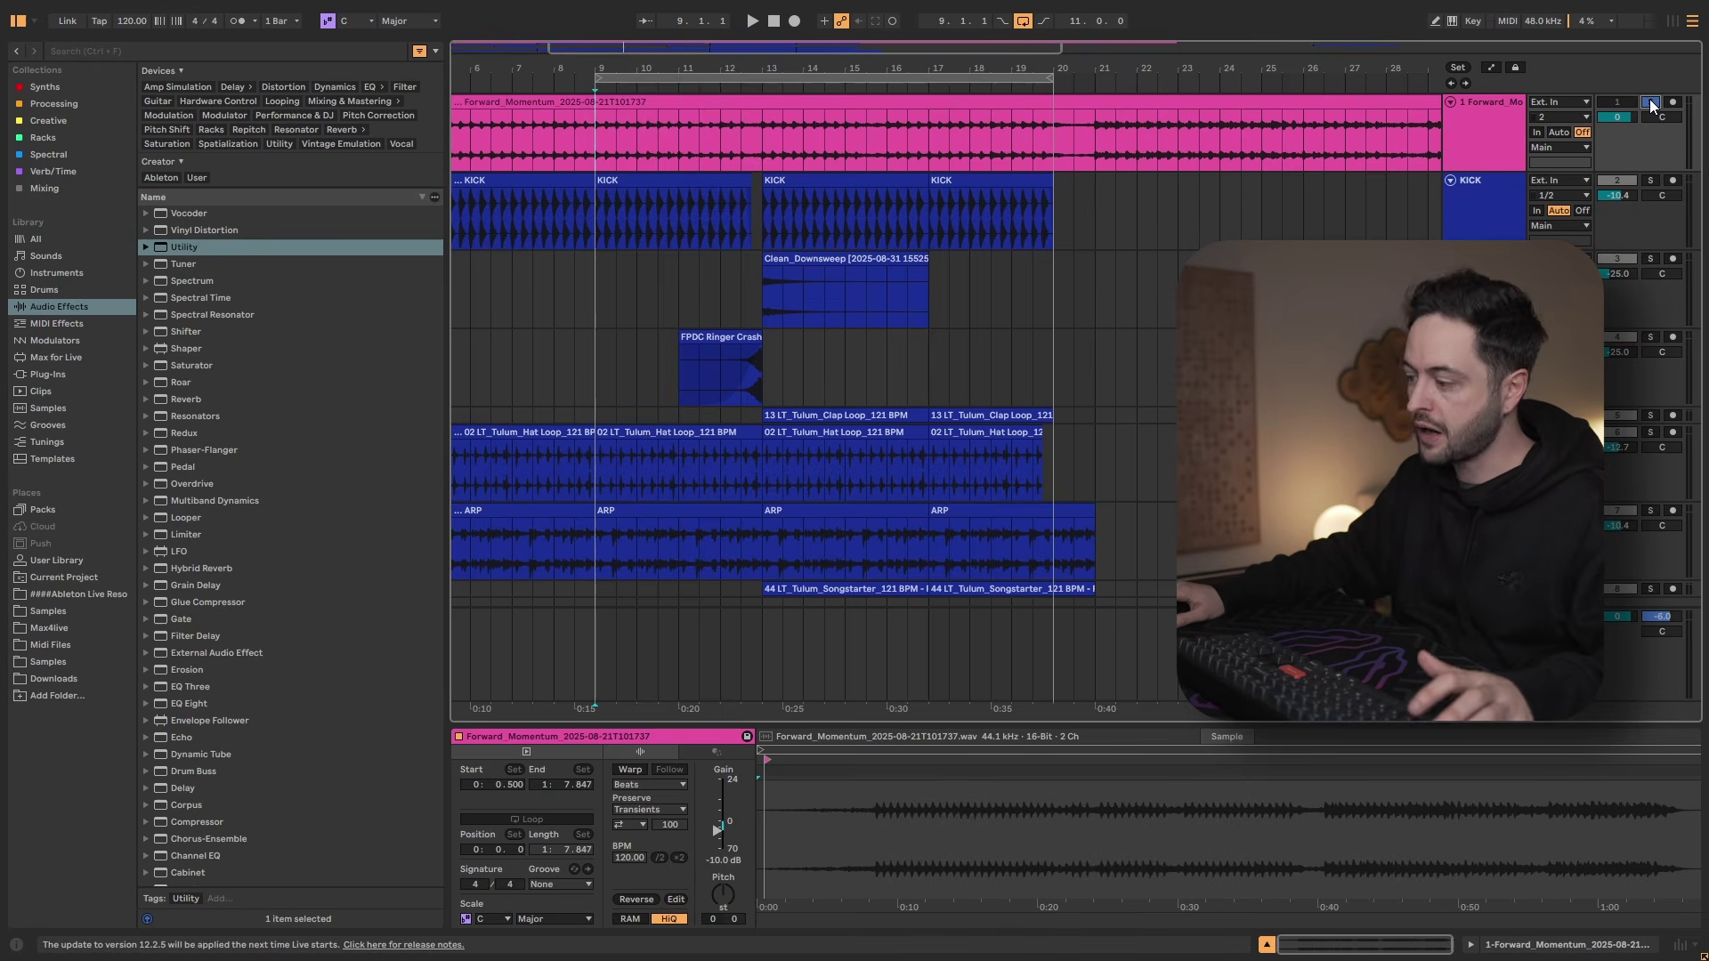
{"action": "key", "text": "space"}
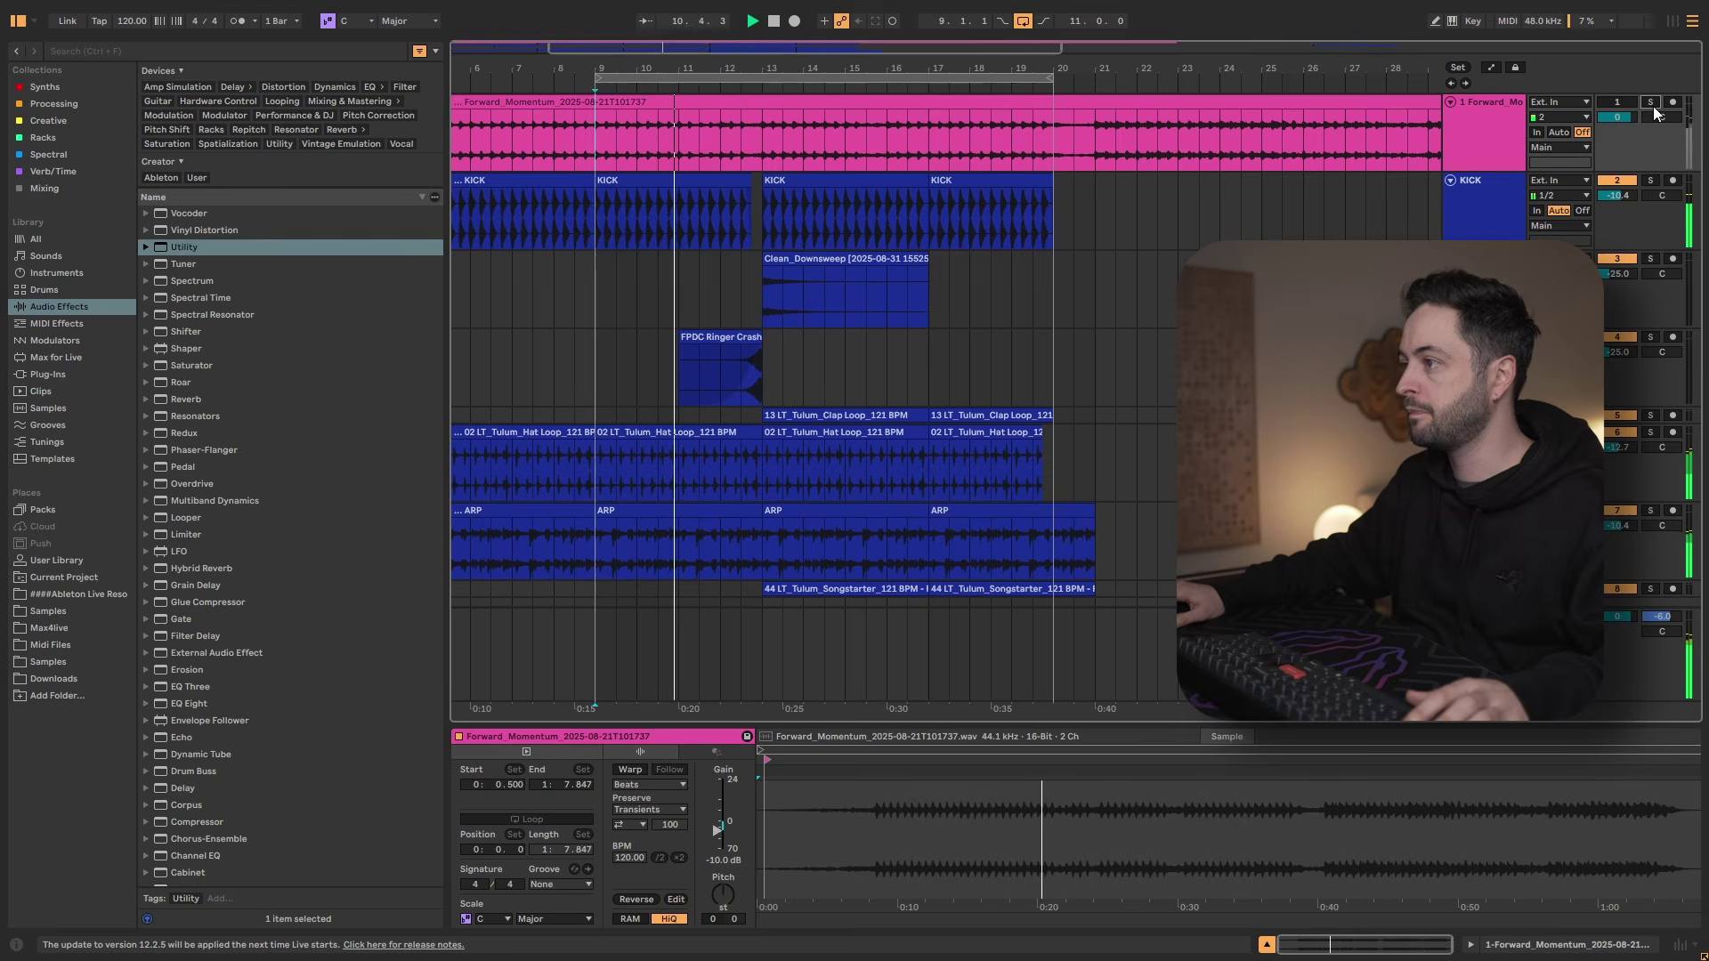
{"action": "left_click", "coordinate": [1651, 103]}
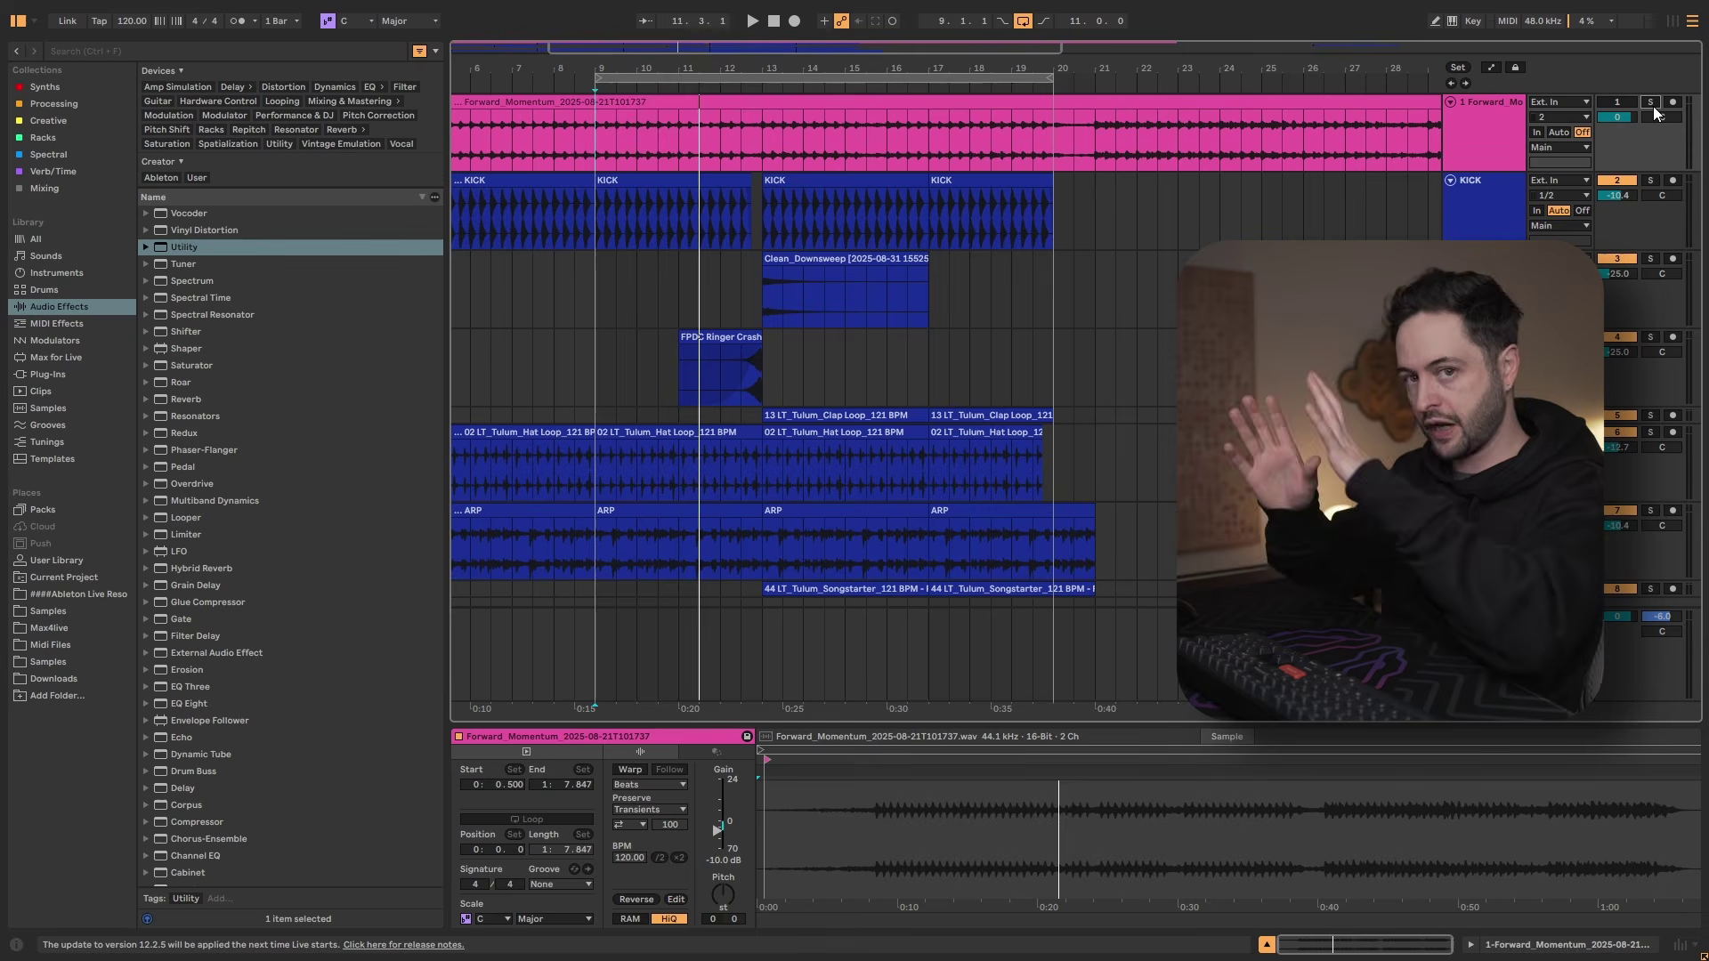
Reopen the reference clip's settings and reset its gain to 0 dB.
{"action": "left_click", "coordinate": [1502, 123]}
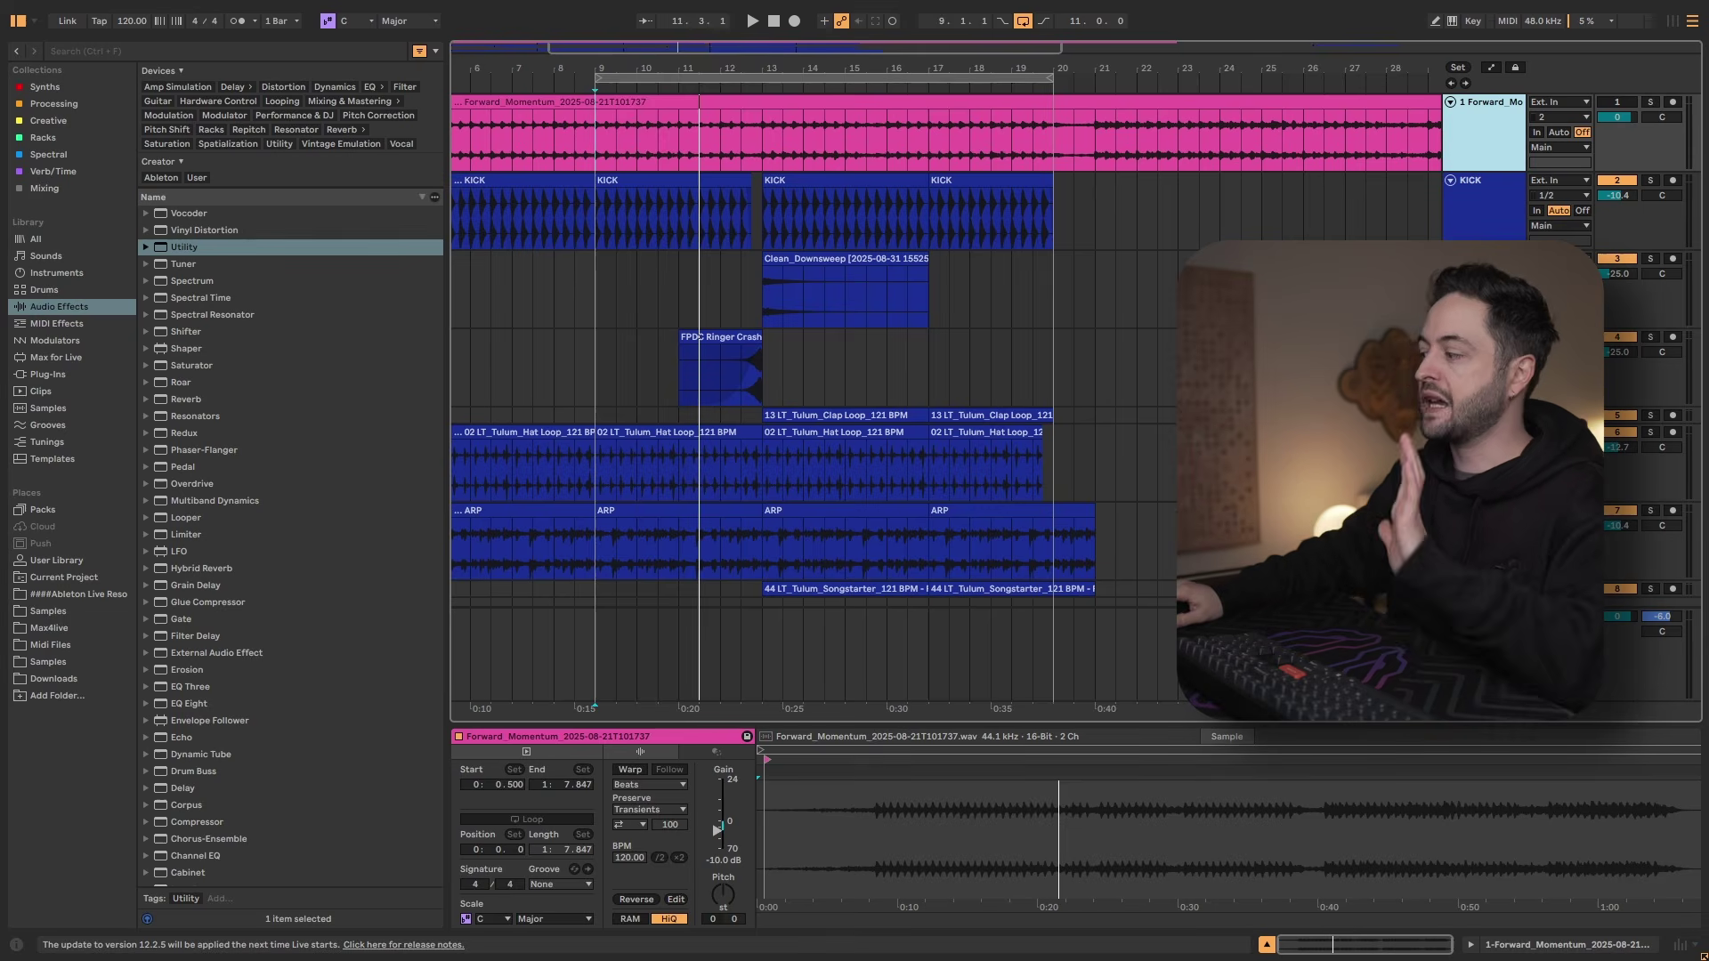
{"action": "left_click", "coordinate": [1495, 941]}
{"action": "left_click", "coordinate": [647, 101]}
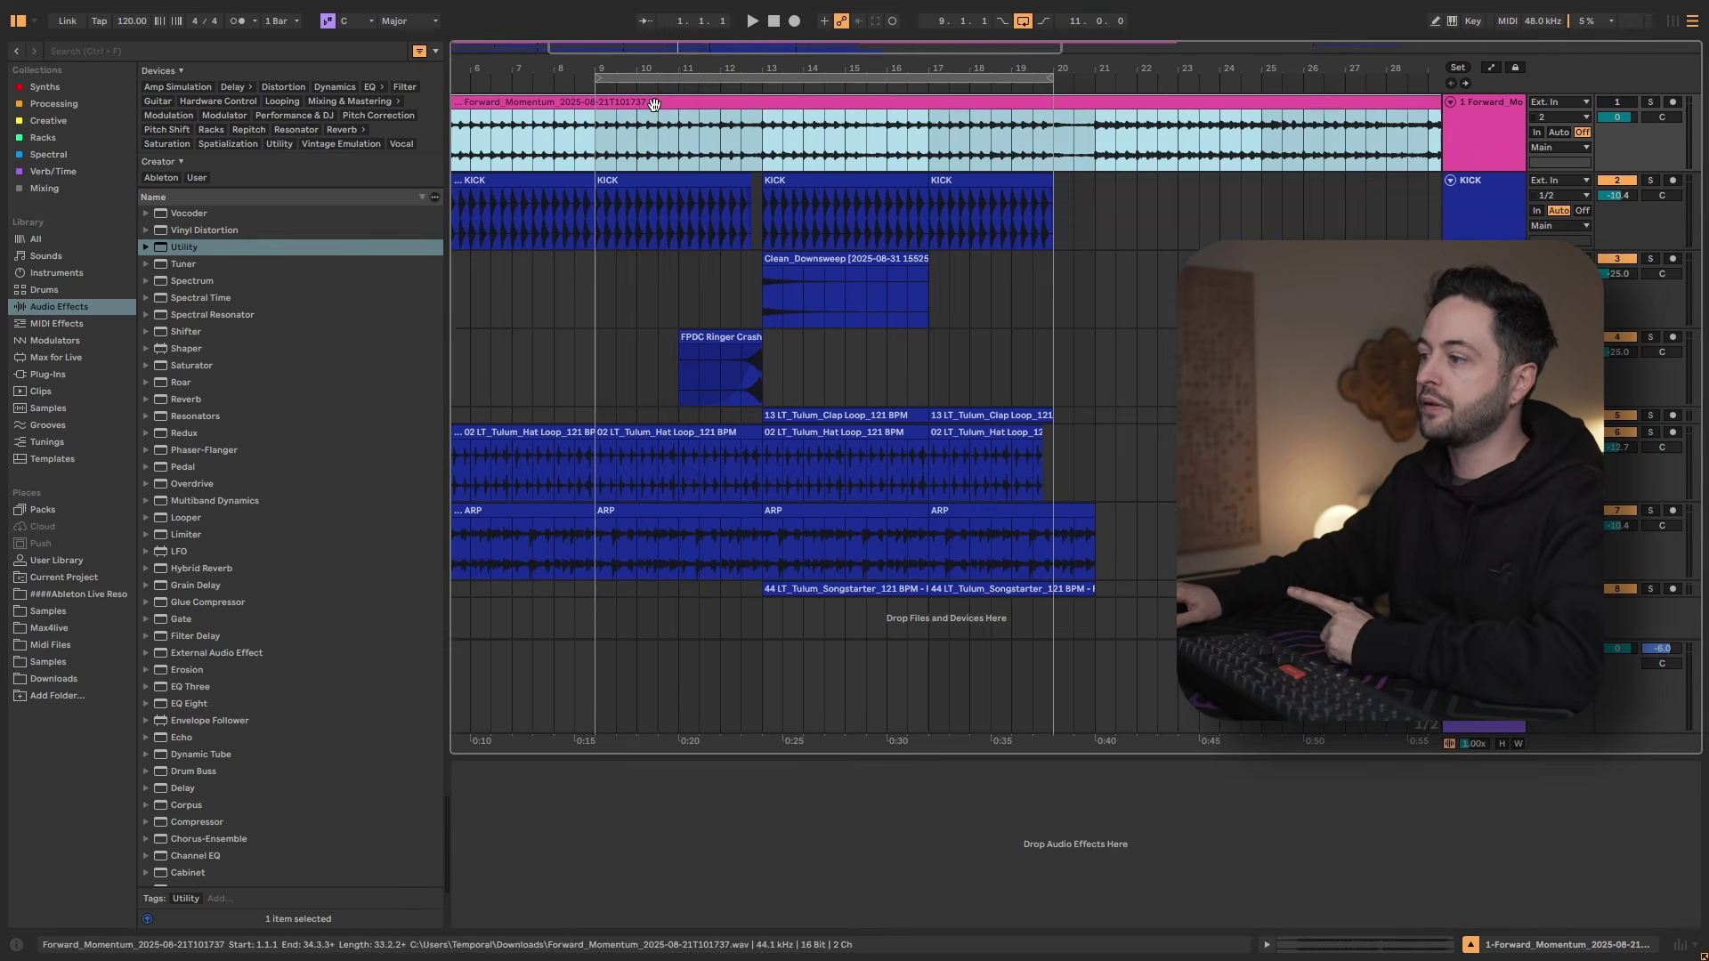
{"action": "left_click", "coordinate": [1418, 951]}
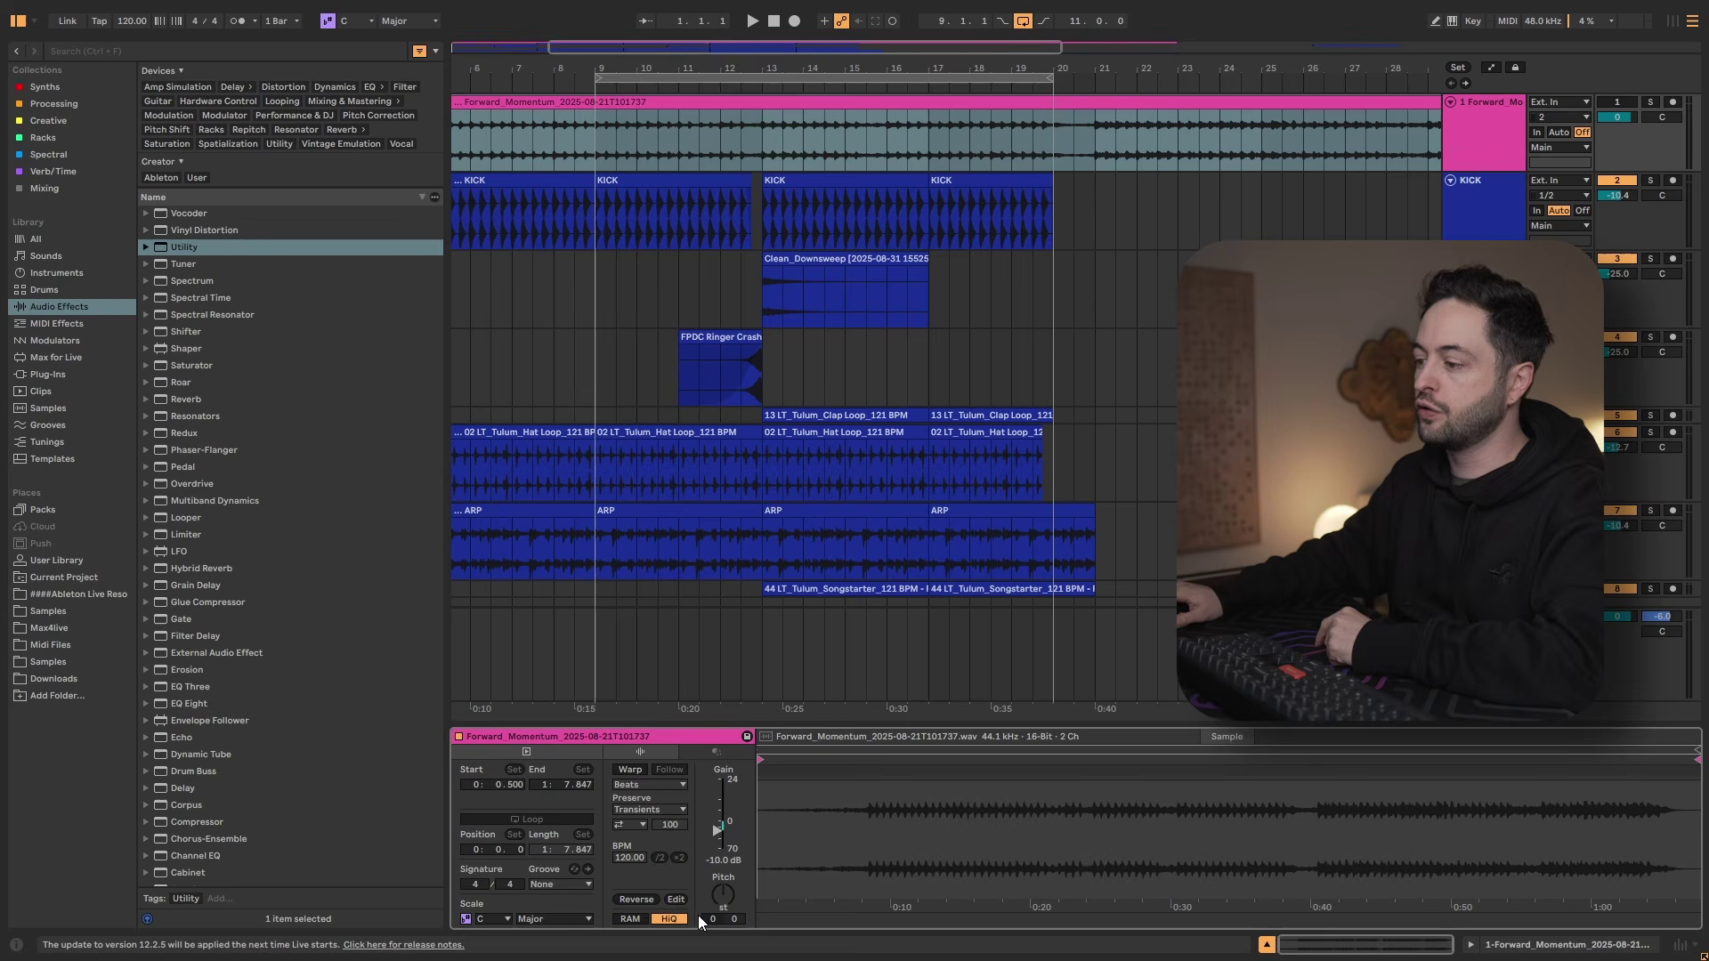
{"action": "double_click", "coordinate": [722, 863]}
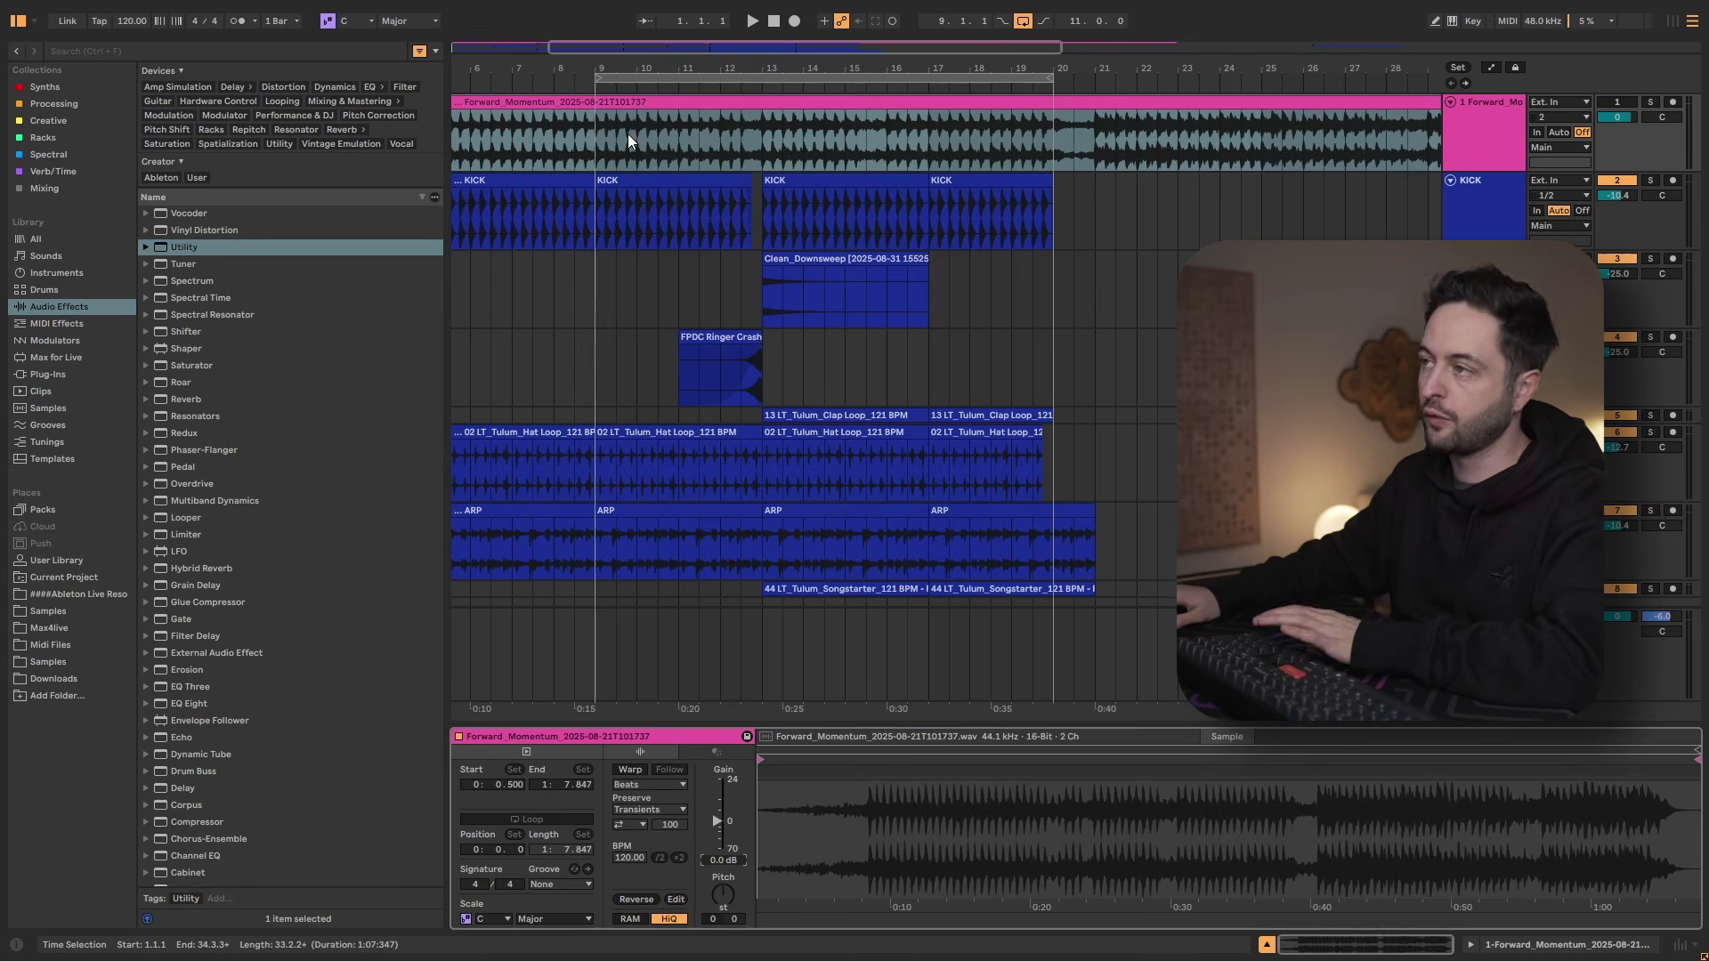
Play the arrangement from bar 9 with the reference track unsoloed.
{"action": "left_click", "coordinate": [1501, 234]}
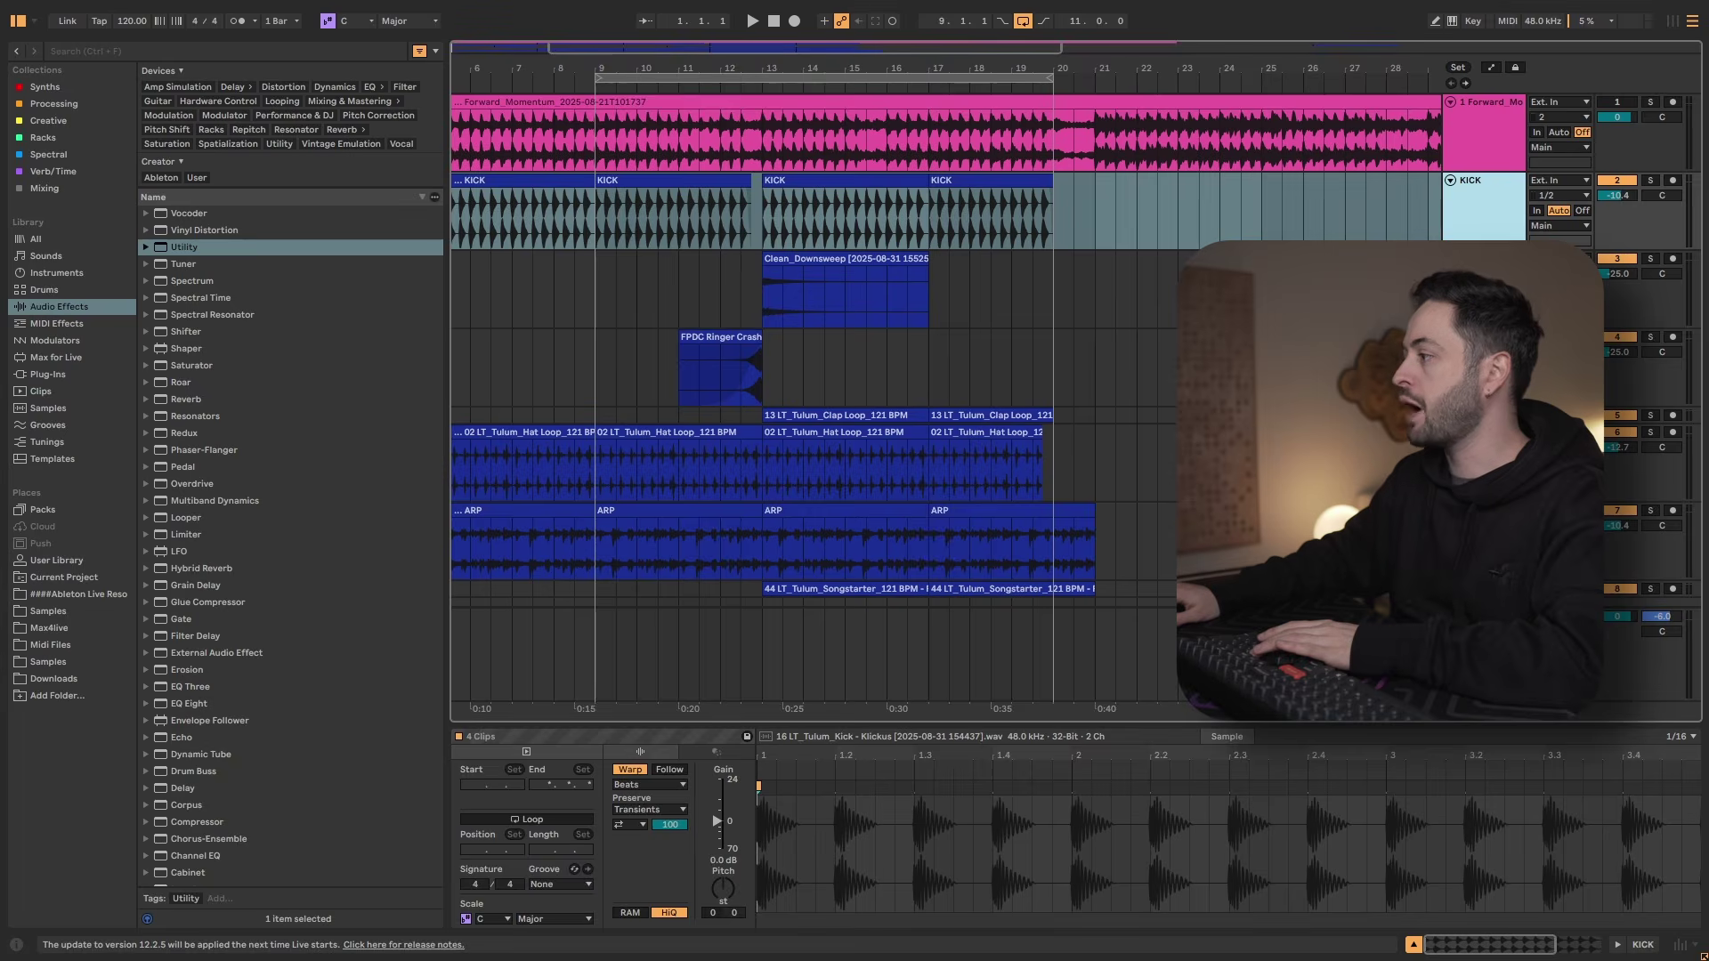
{"action": "left_click", "coordinate": [985, 638]}
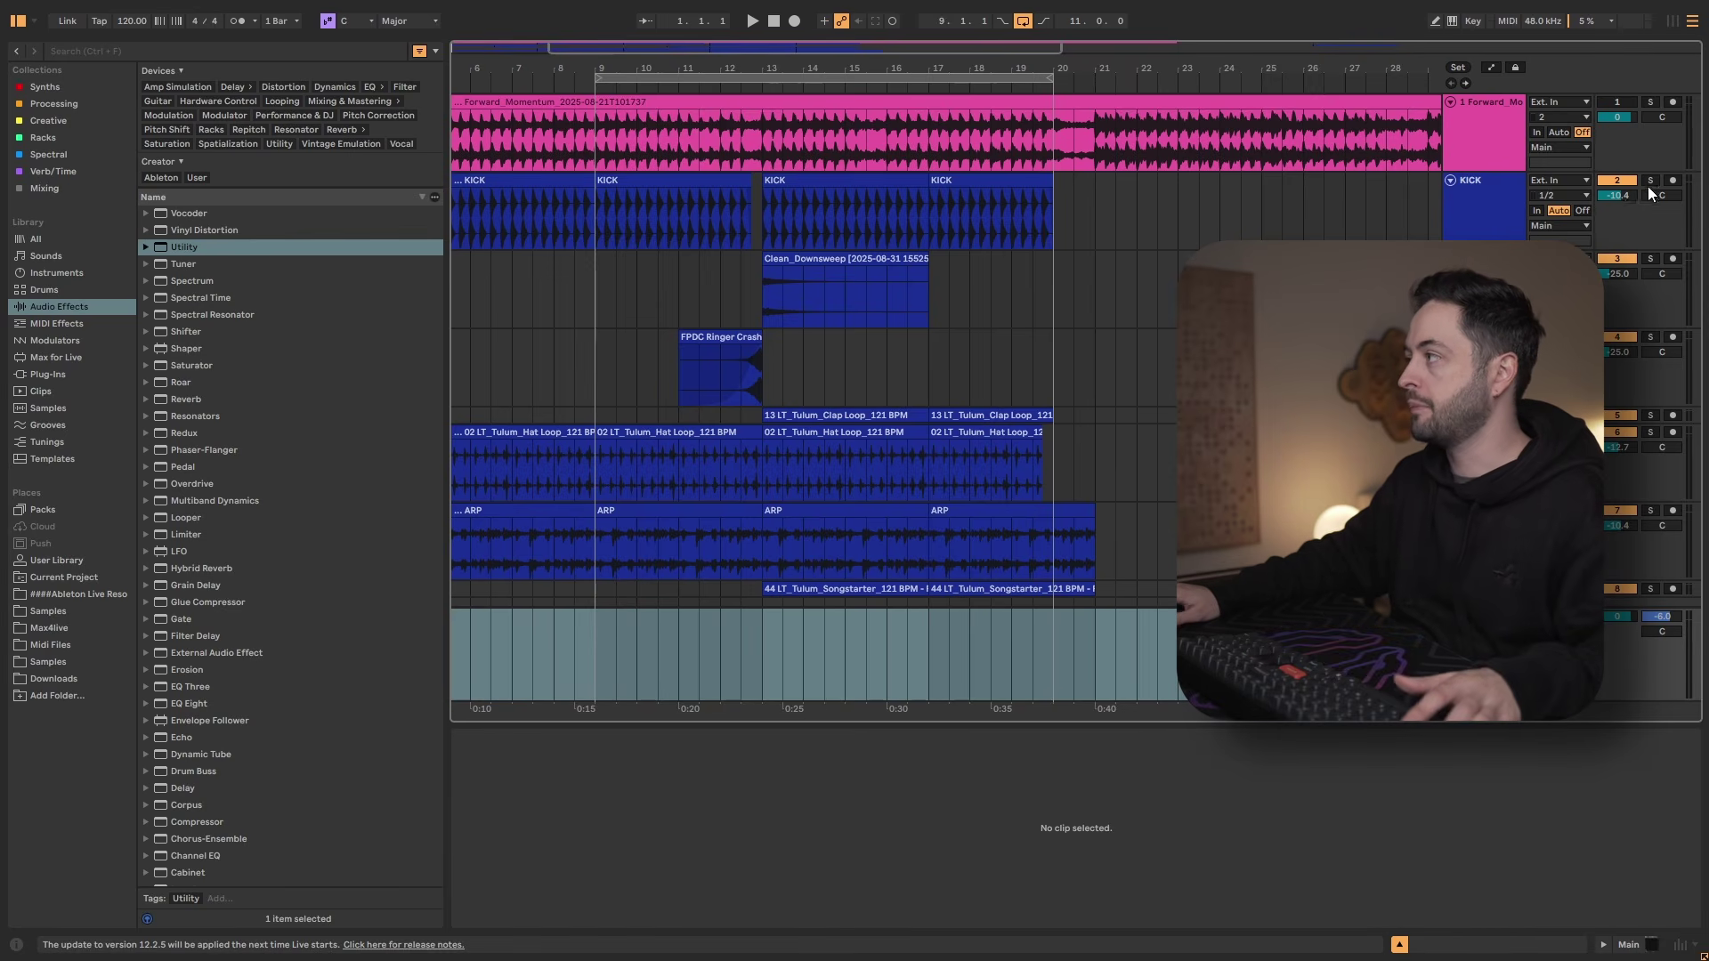
{"action": "left_click", "coordinate": [596, 276]}
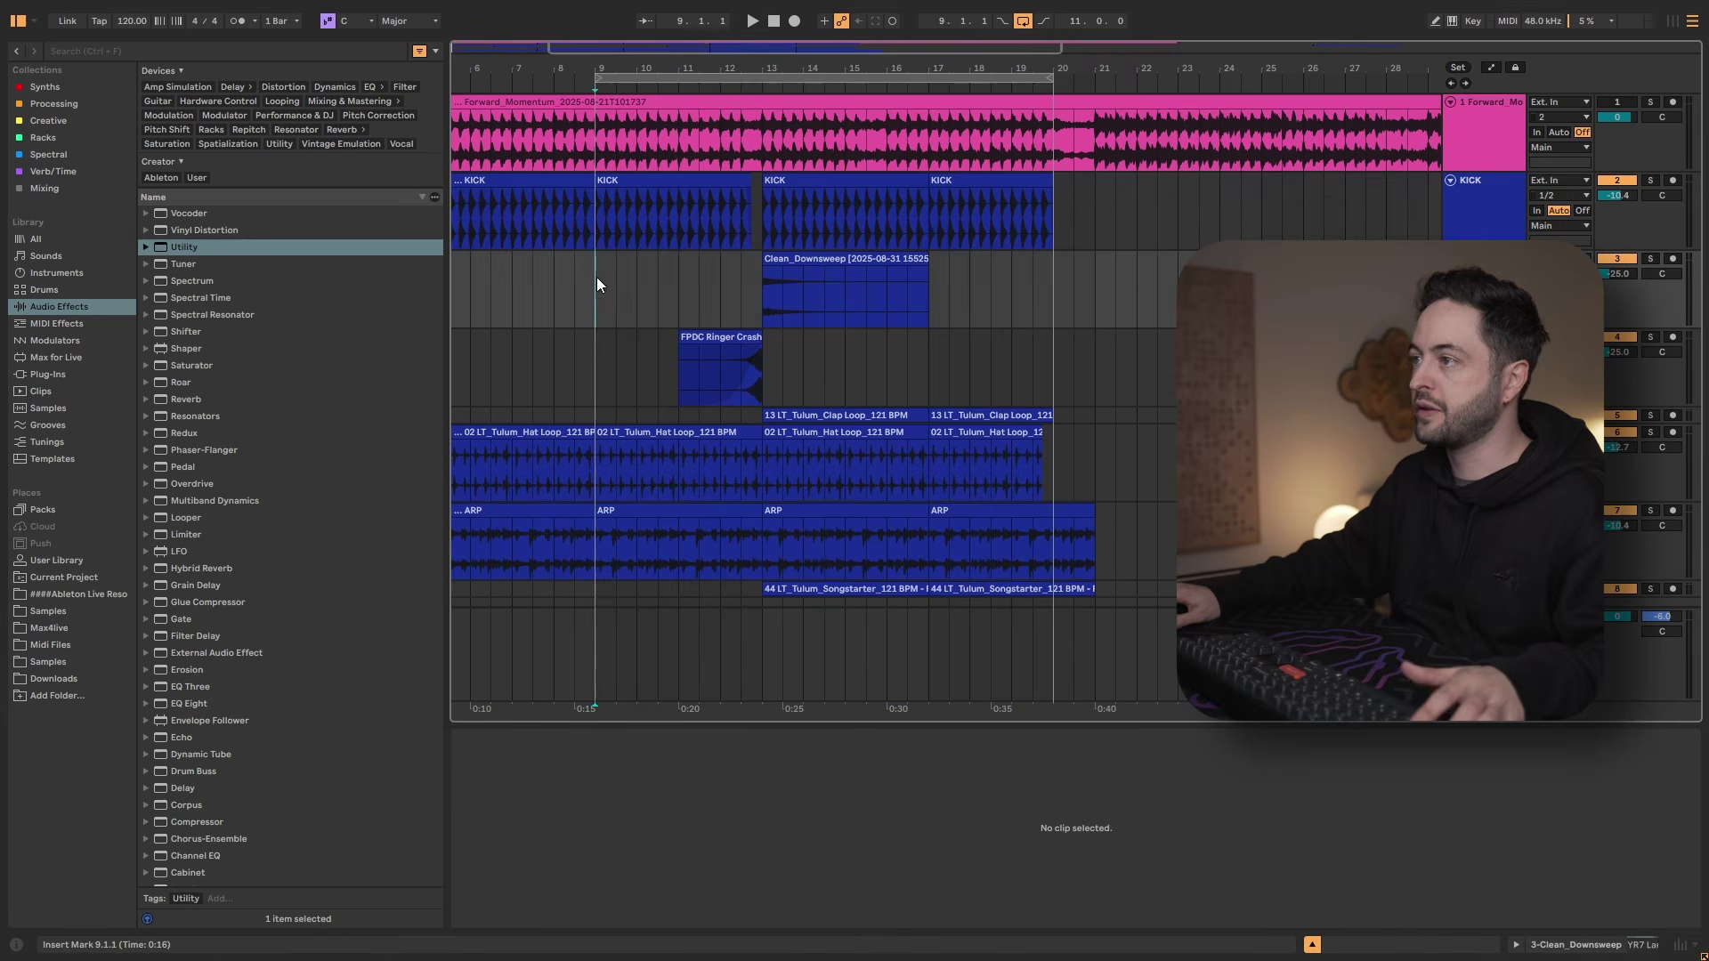
{"action": "key", "text": "space"}
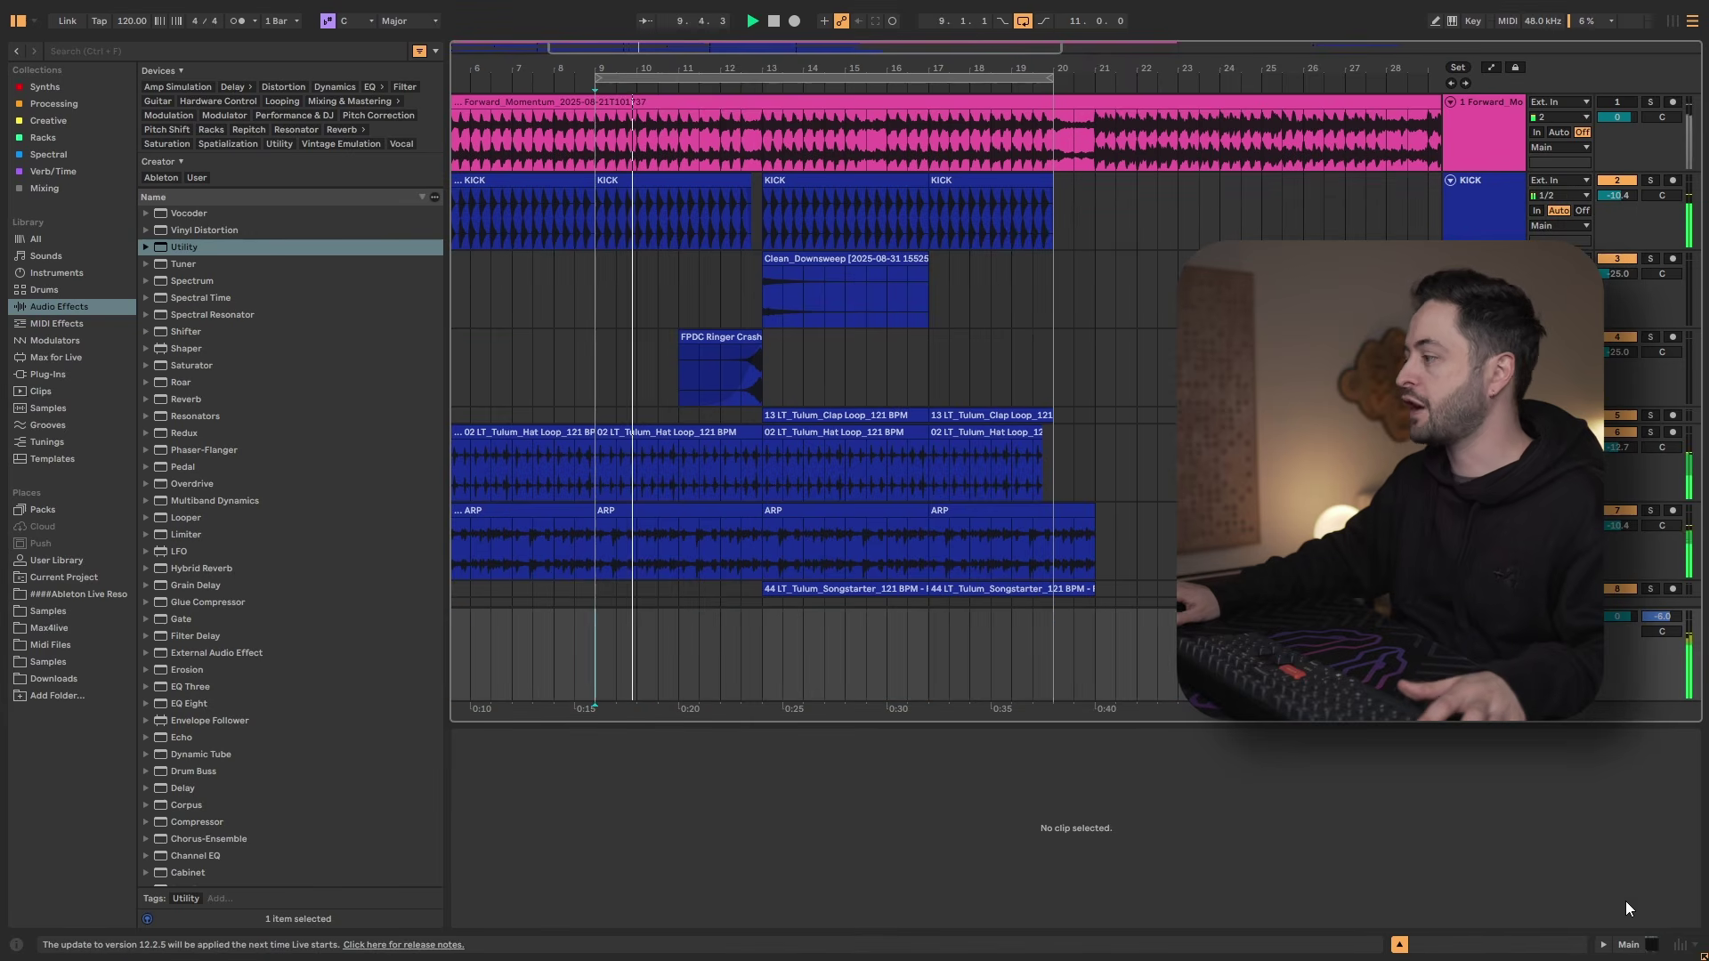
Stop playback, search the audio effects for "limiter" and add Limiter to the Main track ahead of the Youlean meter.
{"action": "left_click", "coordinate": [1625, 944]}
{"action": "key", "text": "space"}
{"action": "left_click", "coordinate": [92, 50]}
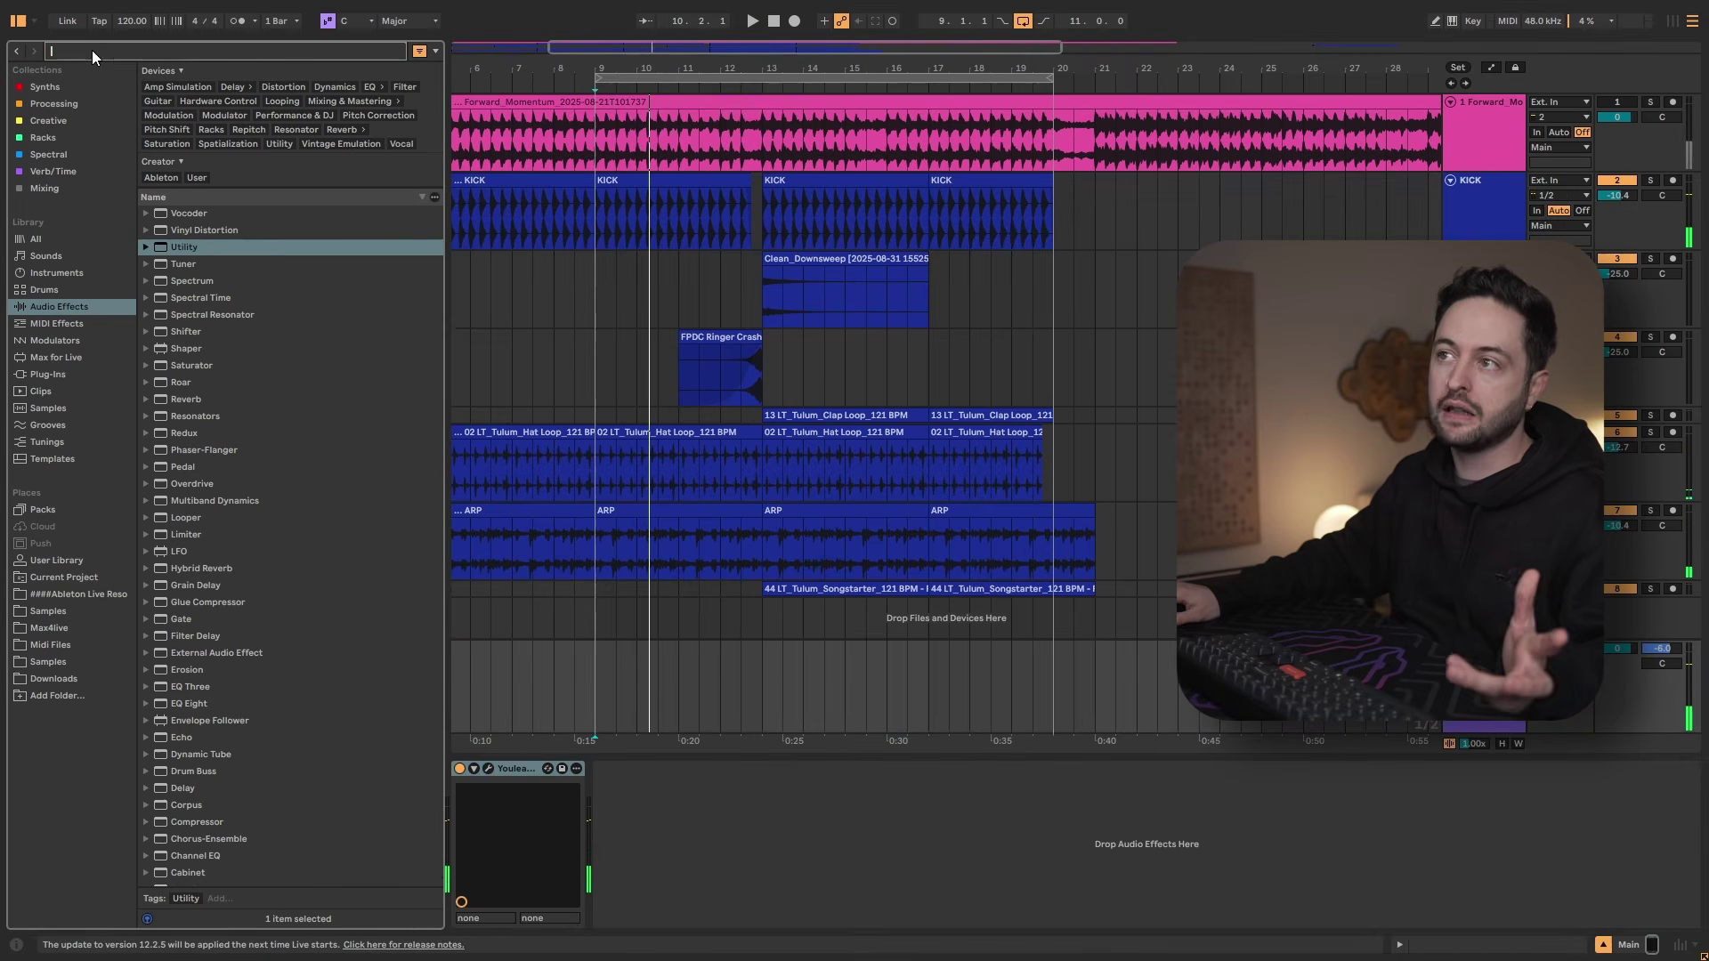
{"action": "type", "text": "limi"}
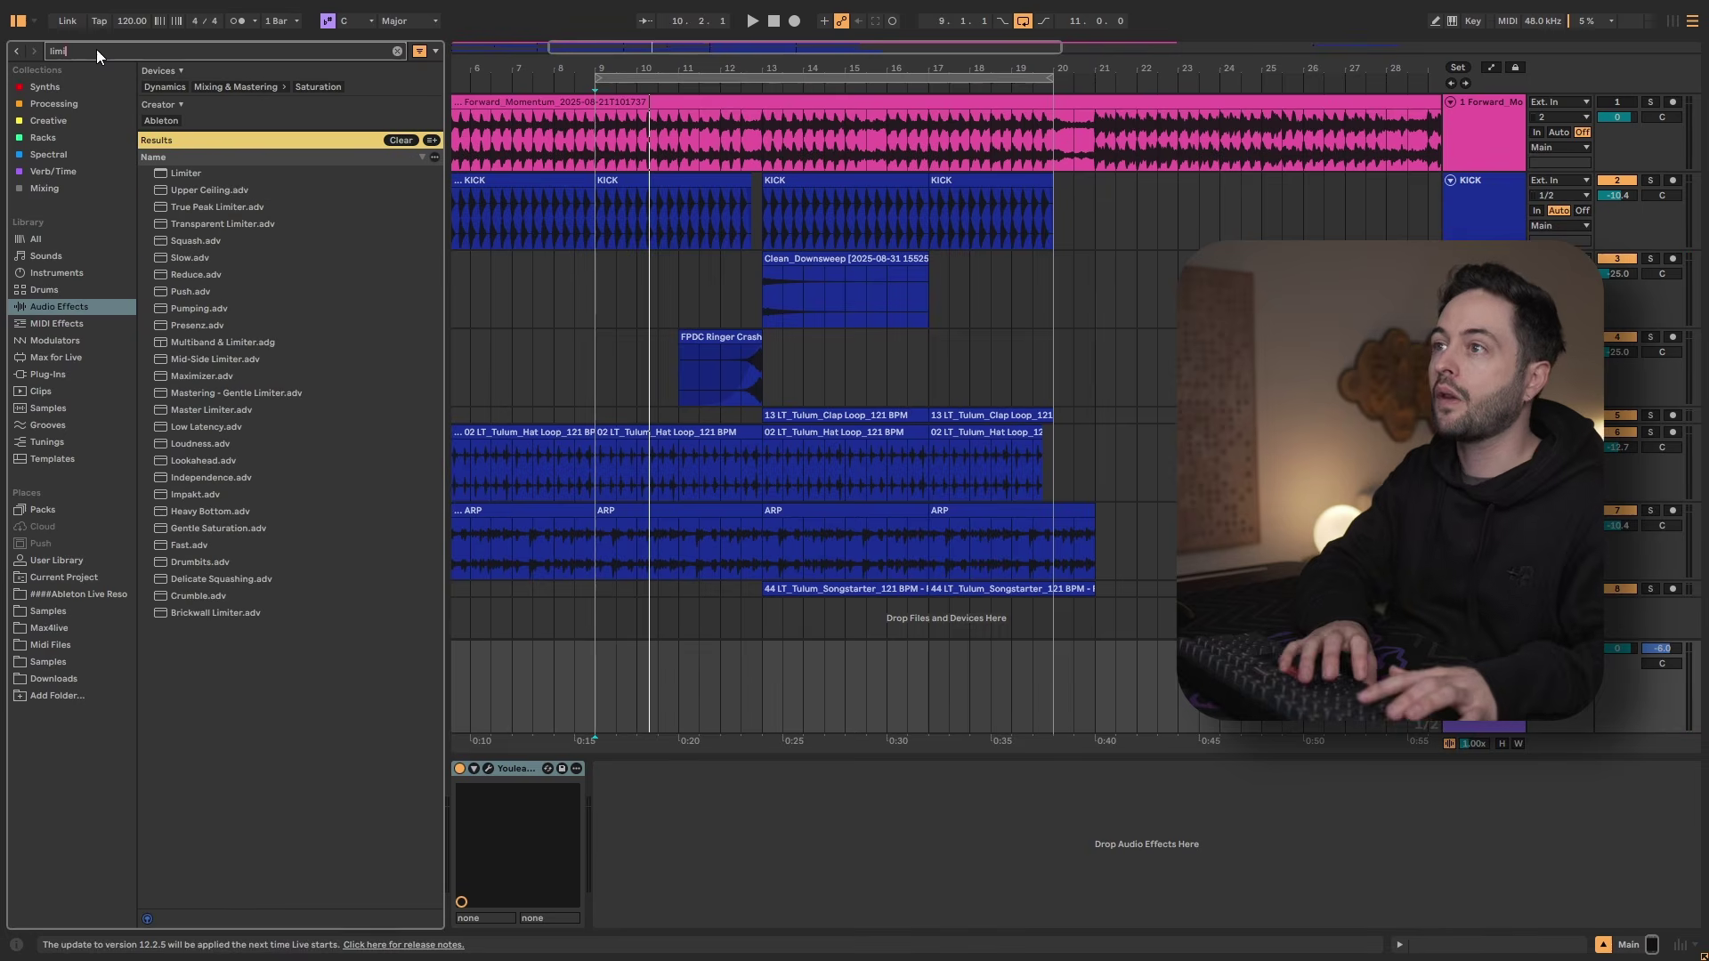
{"action": "type", "text": "ter"}
{"action": "left_click_drag", "start_coordinate": [196, 168], "coordinate": [455, 803]}
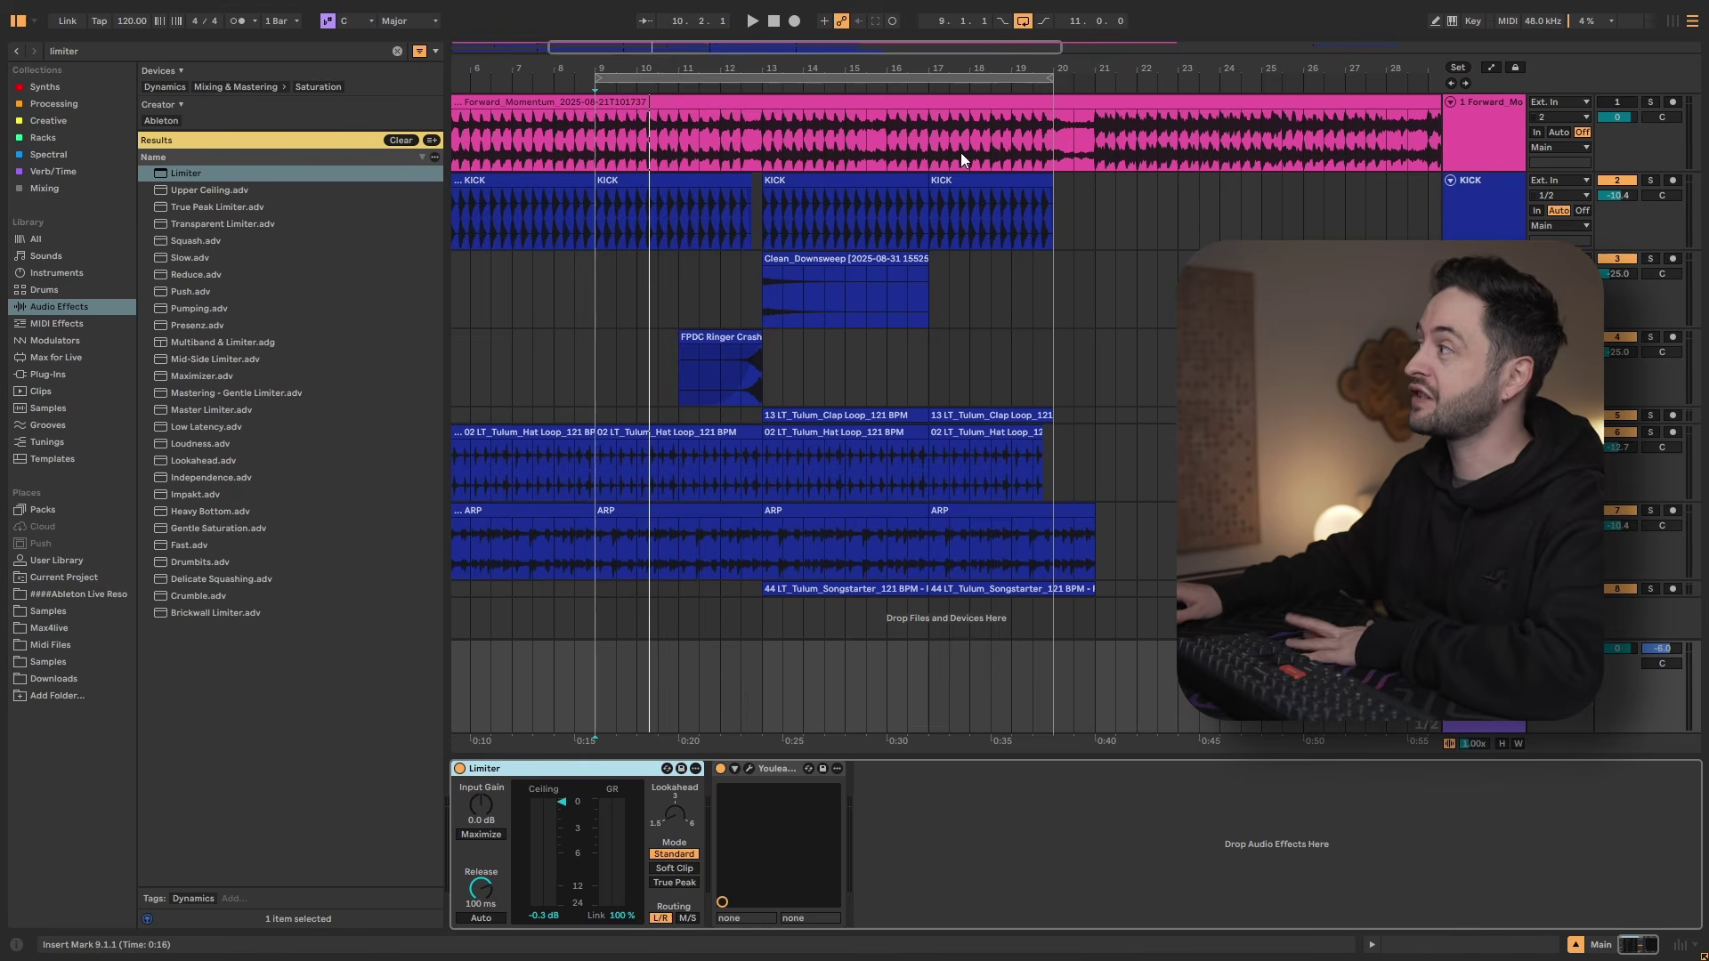
Route the reference track's output directly to Ext. Out 1/2 so that it bypasses the Main track.
{"action": "left_click", "coordinate": [1574, 149]}
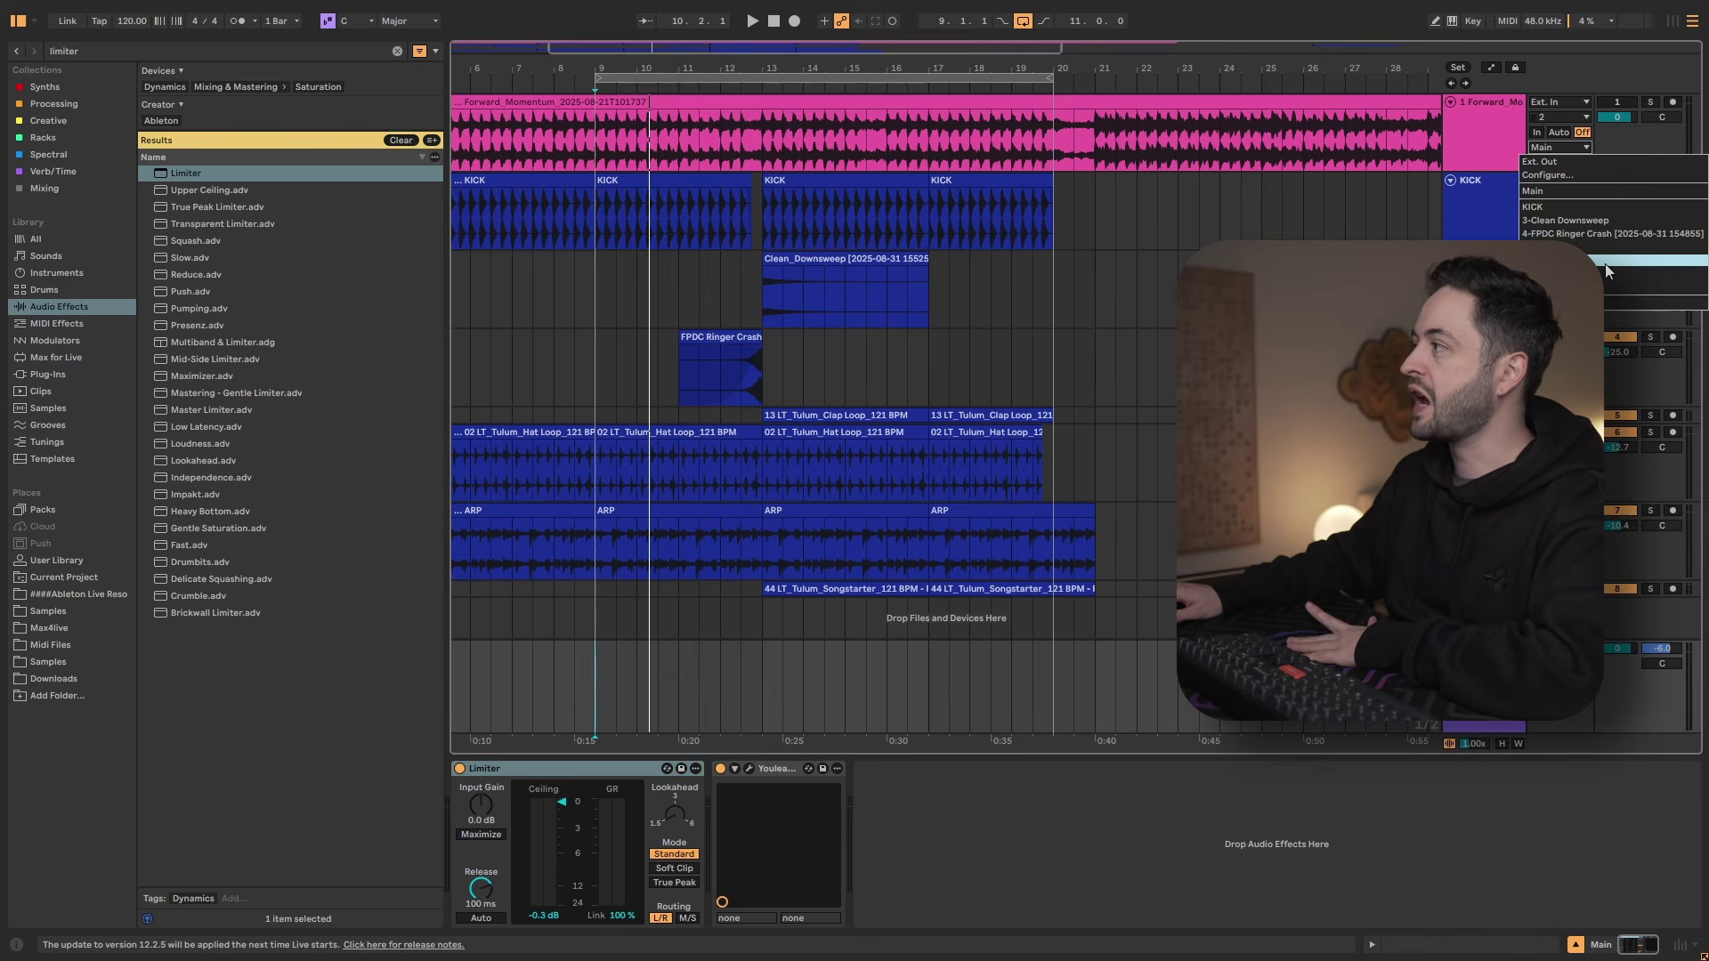
{"action": "left_click", "coordinate": [1560, 160]}
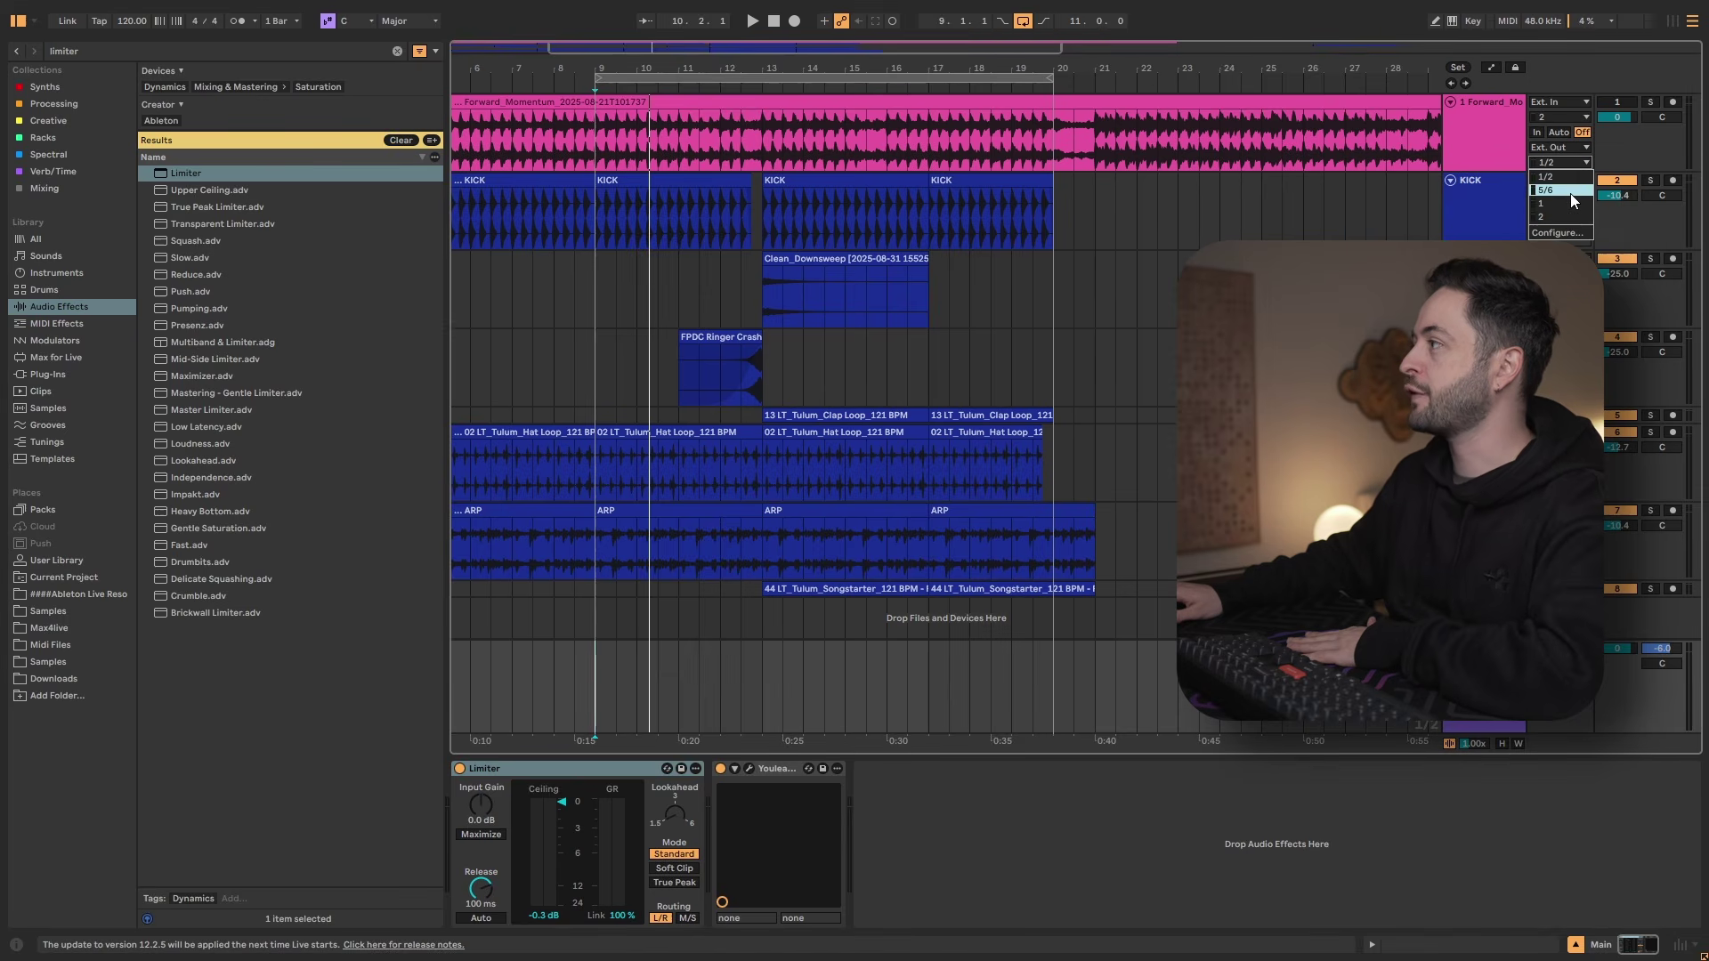
{"action": "left_click", "coordinate": [1571, 175]}
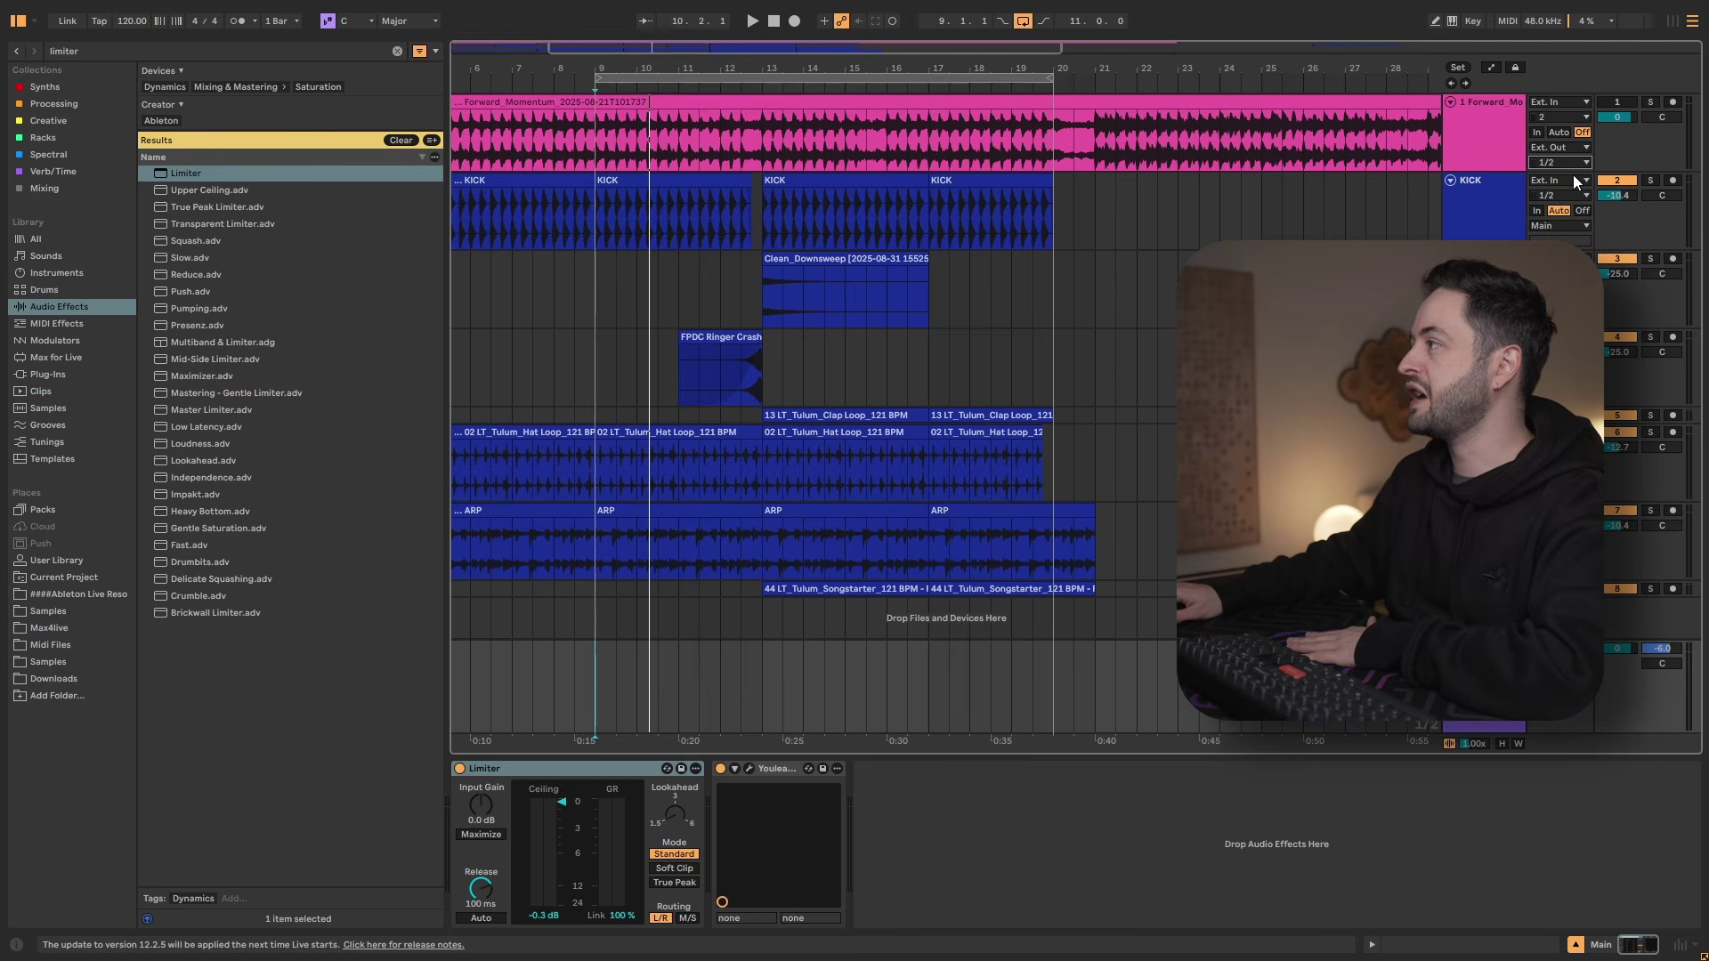
{"action": "left_click", "coordinate": [1557, 147]}
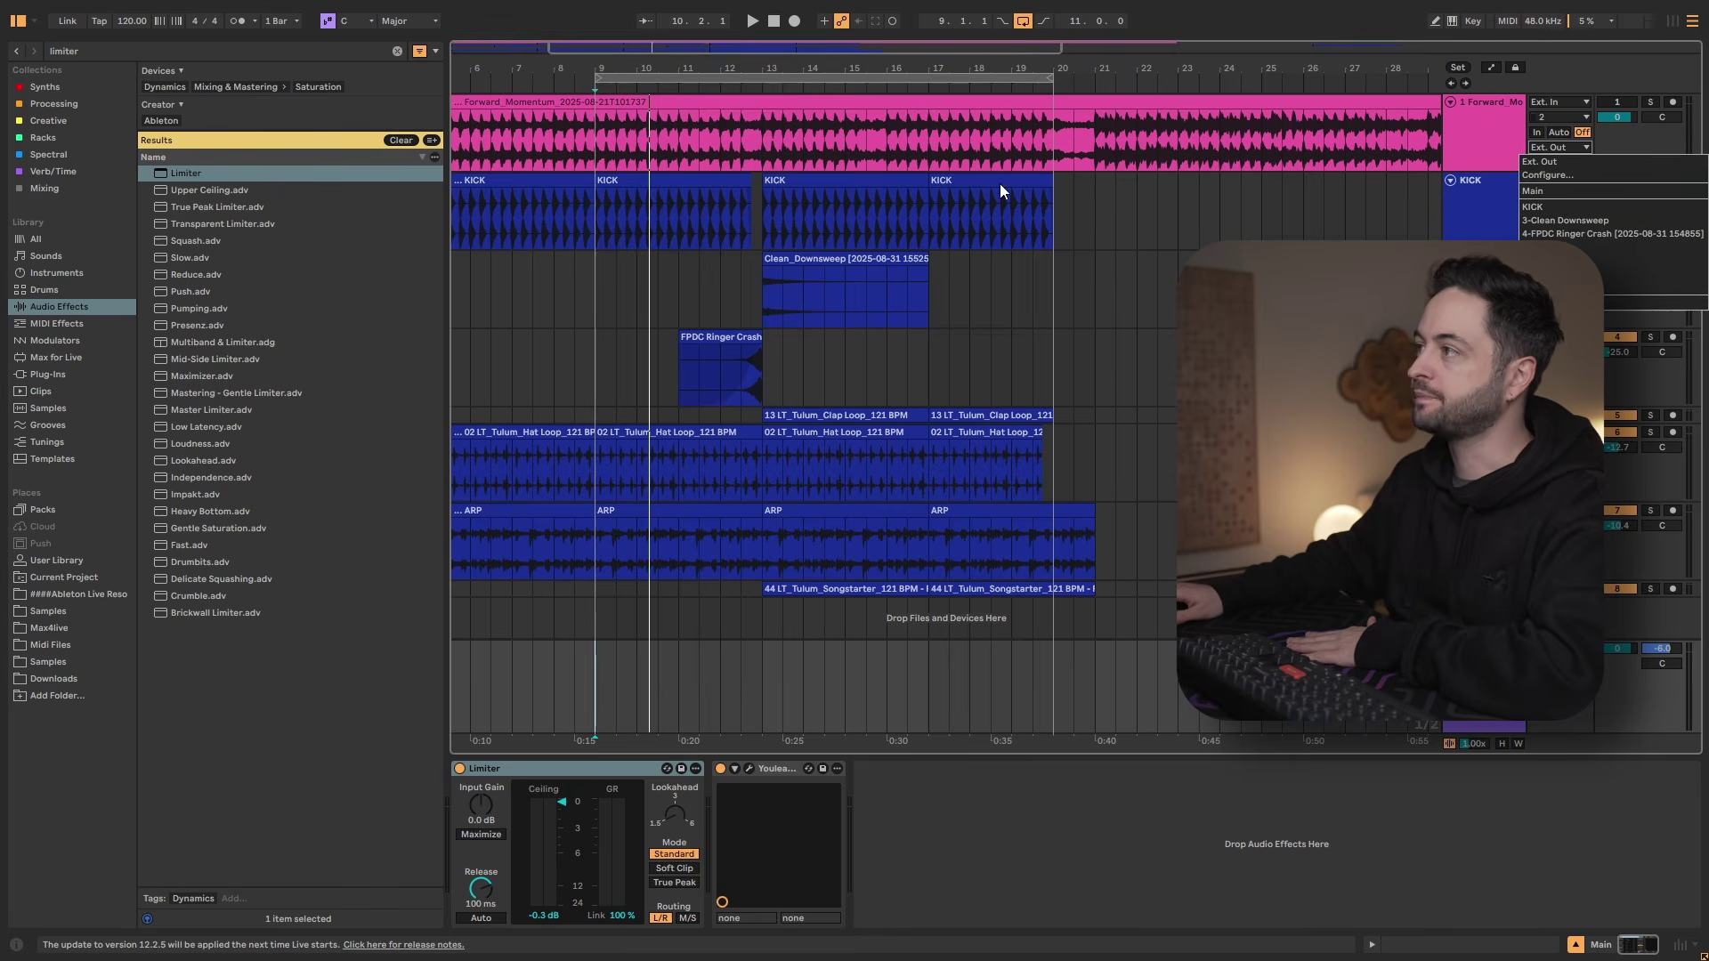
{"action": "left_click", "coordinate": [804, 153]}
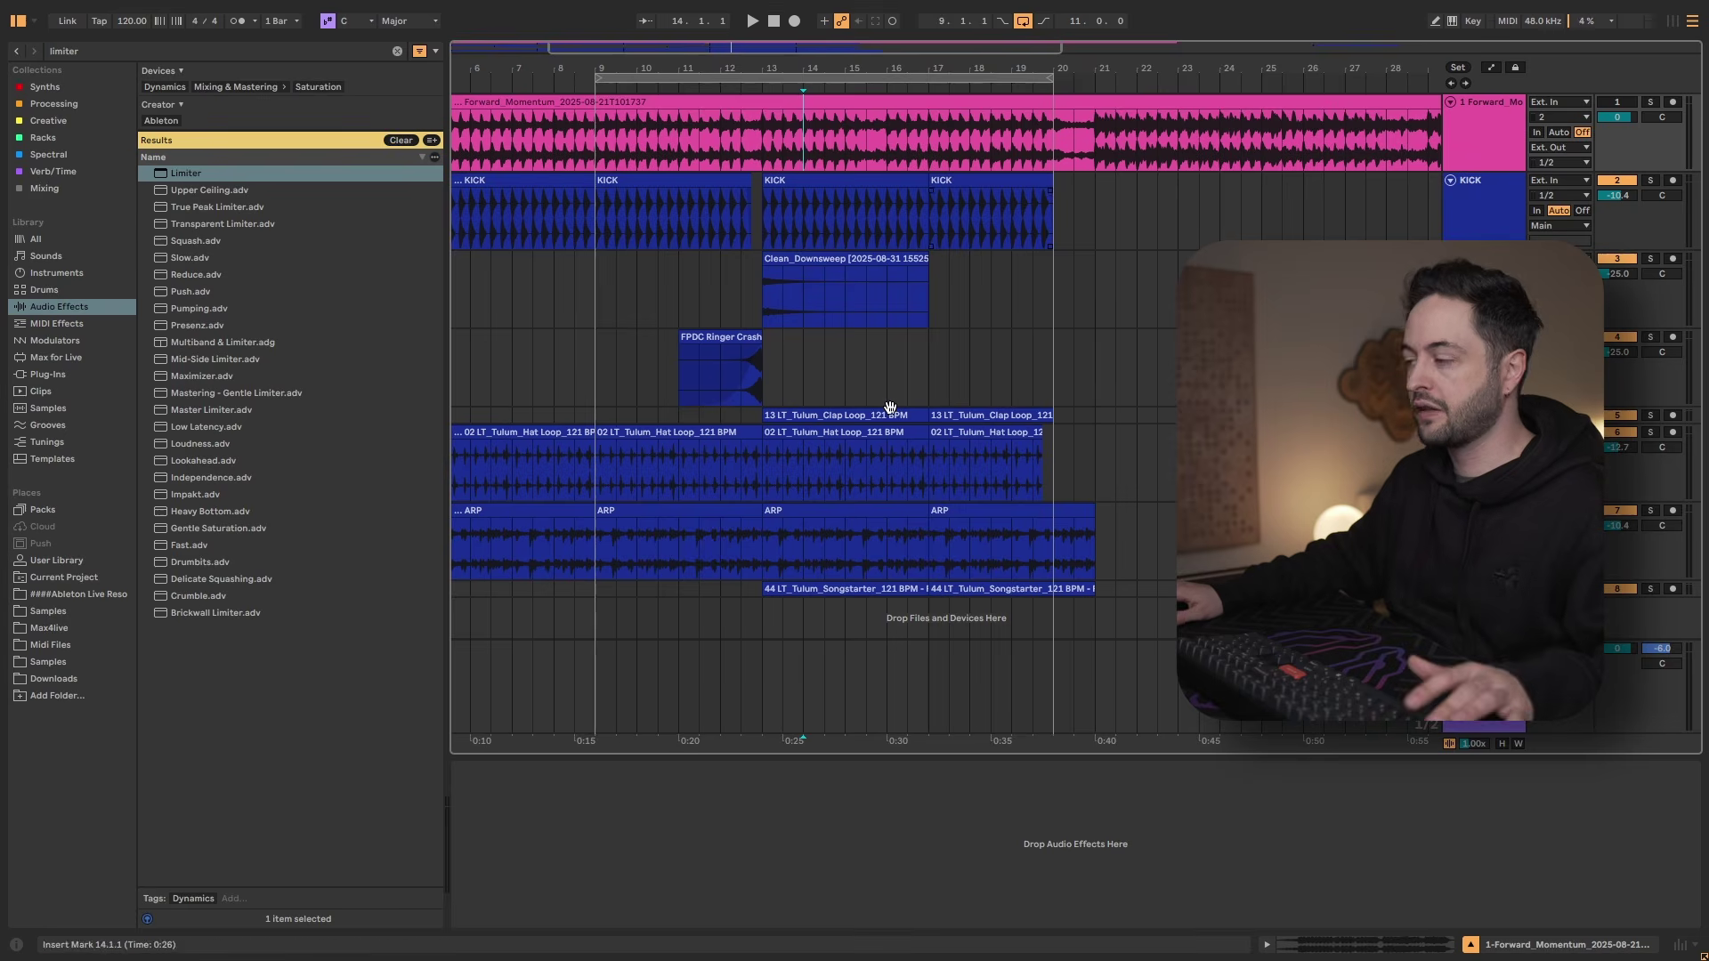
Set the input gain of the Main track's Limiter to 5 dB.
{"action": "left_click", "coordinate": [1478, 685]}
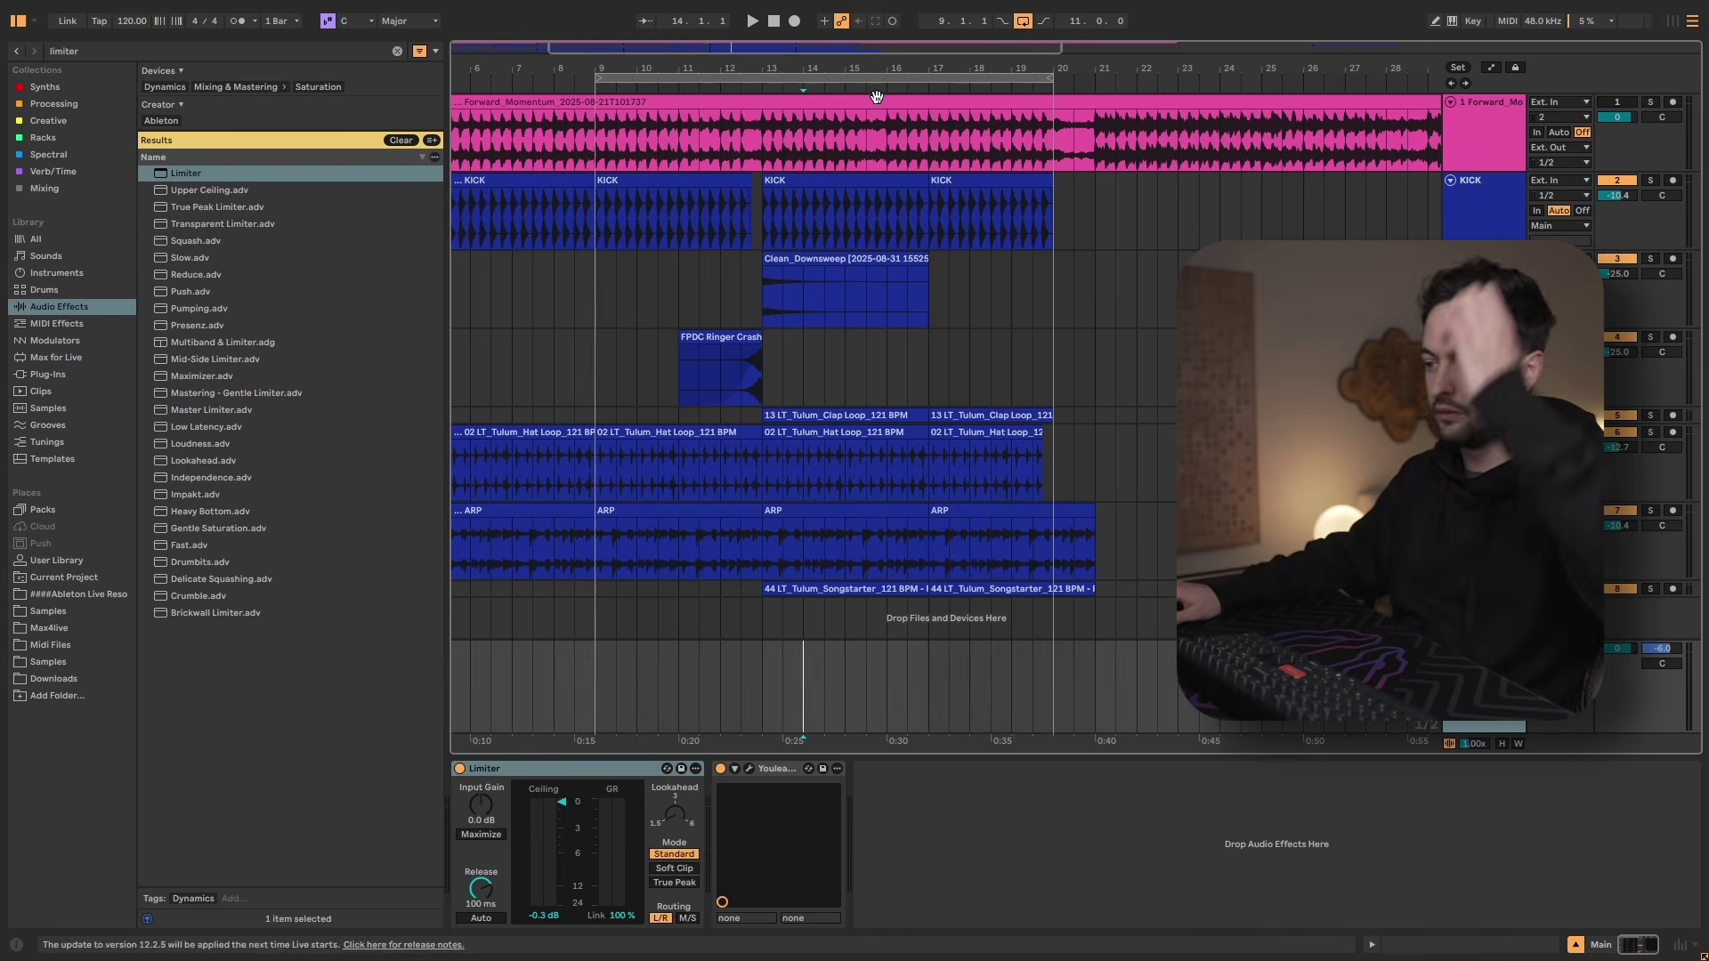
{"action": "key", "text": "space"}
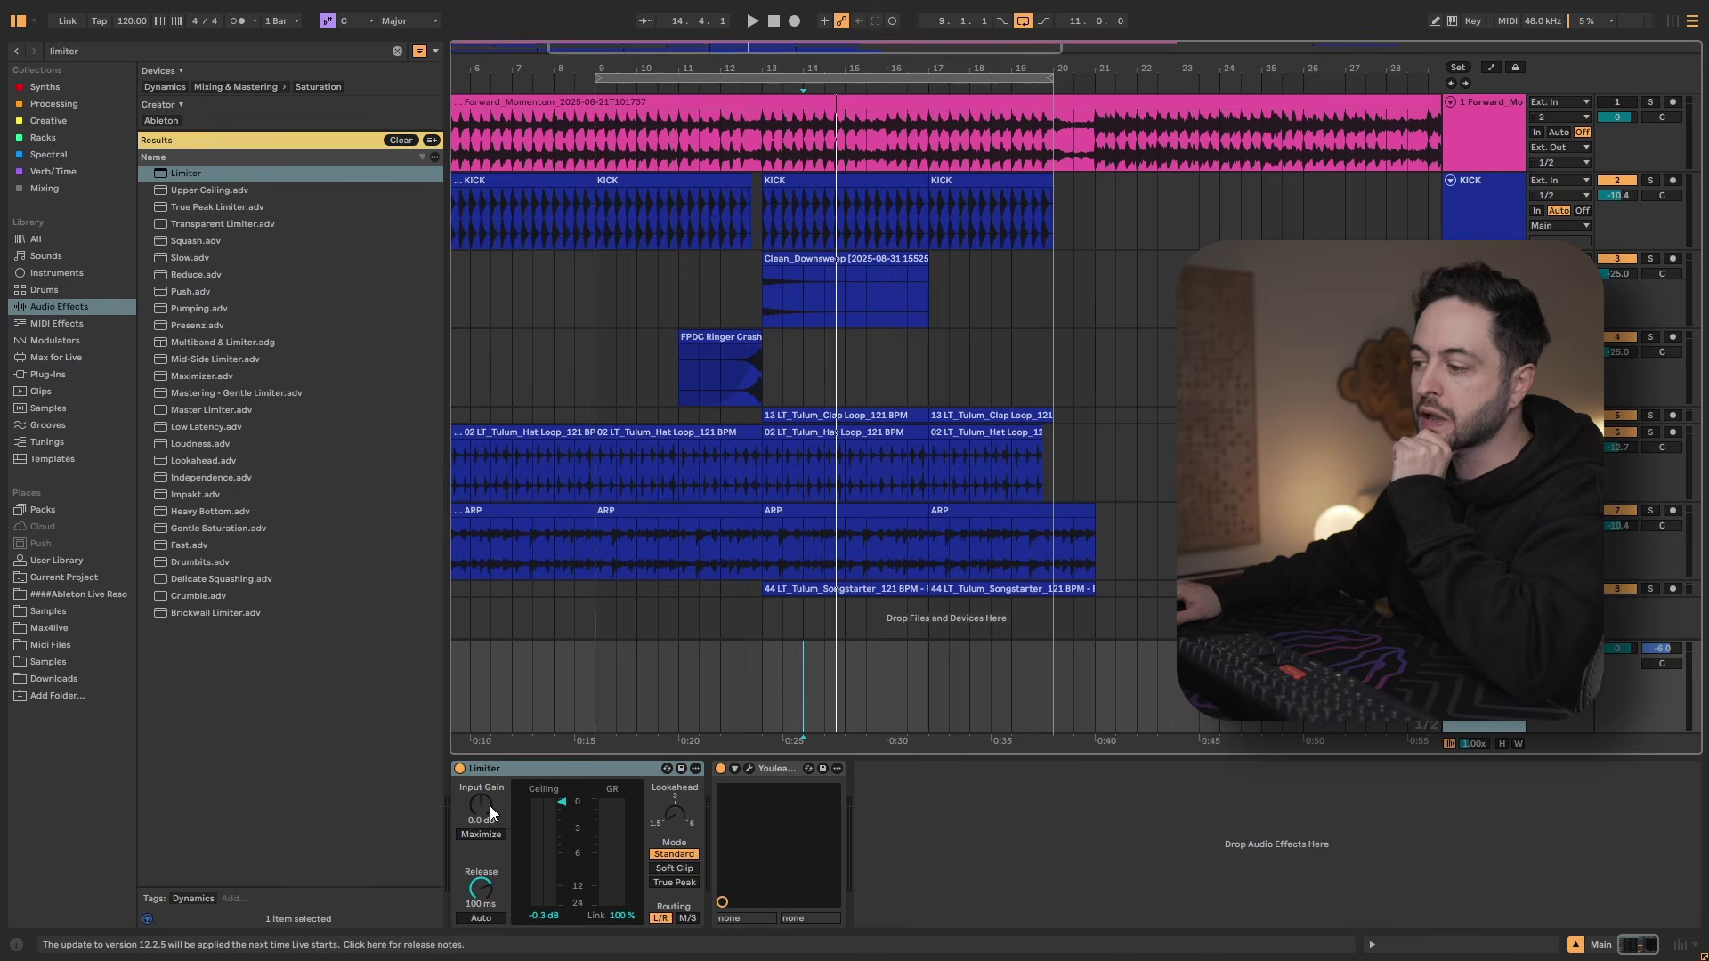
{"action": "left_click_drag", "start_coordinate": [489, 799], "coordinate": [489, 793]}
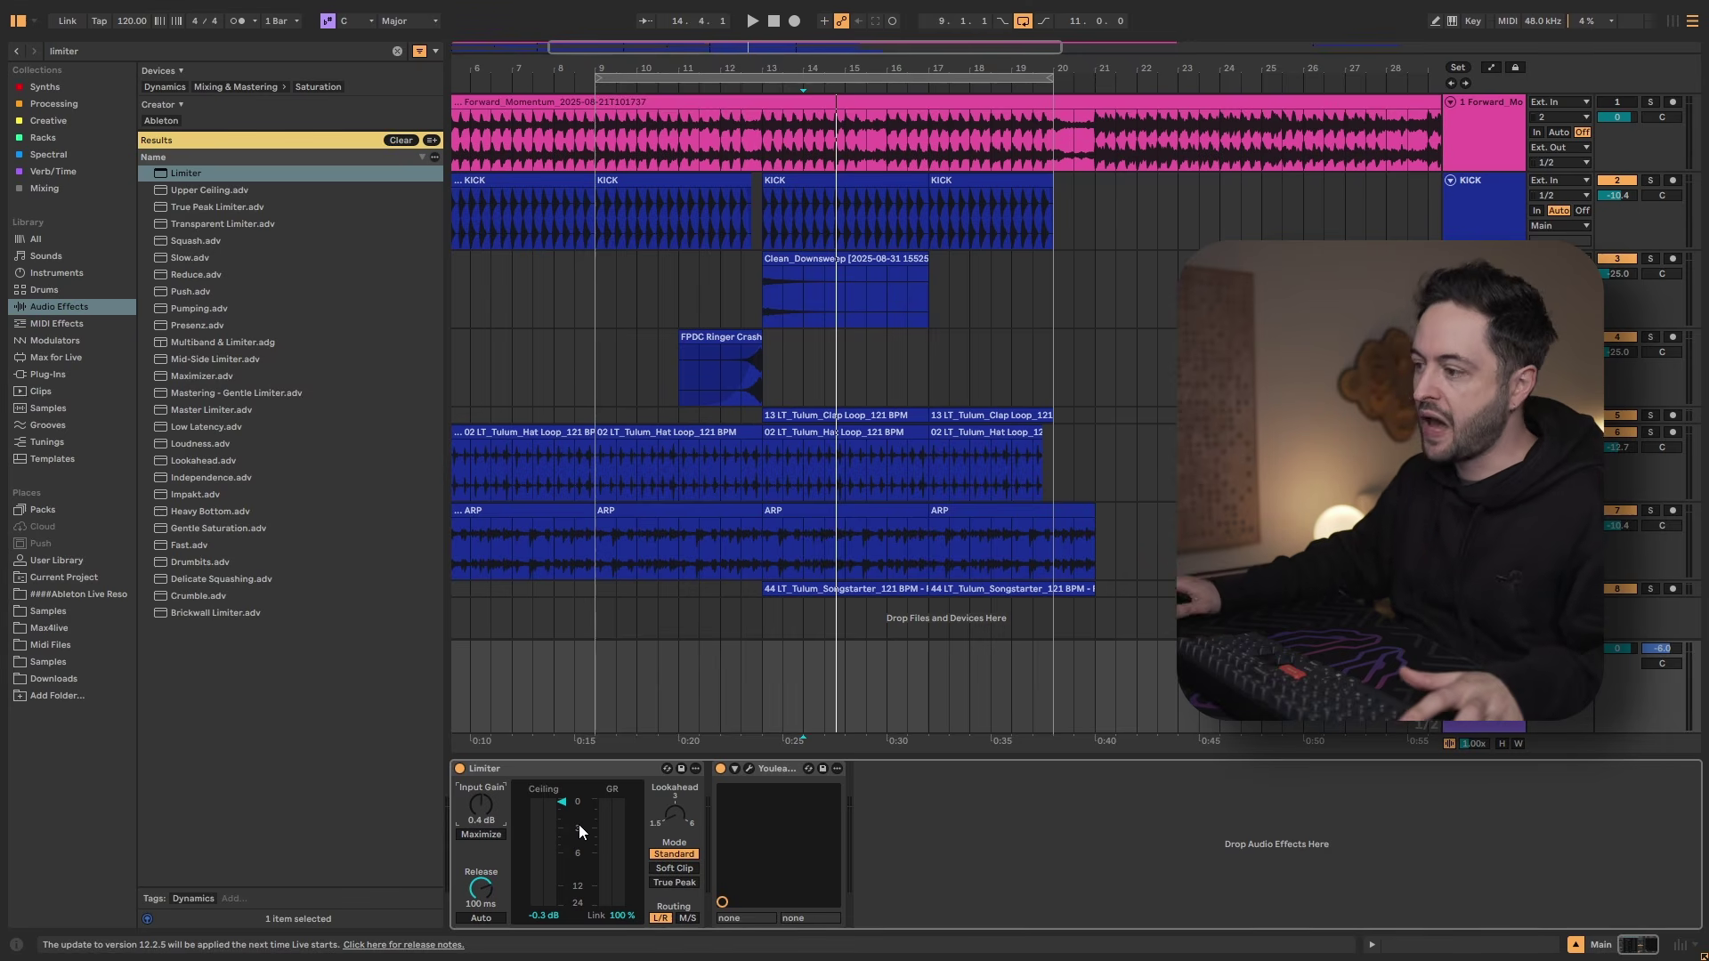
{"action": "left_click", "coordinate": [495, 817]}
{"action": "type", "text": "5"}
{"action": "key", "text": "Return"}
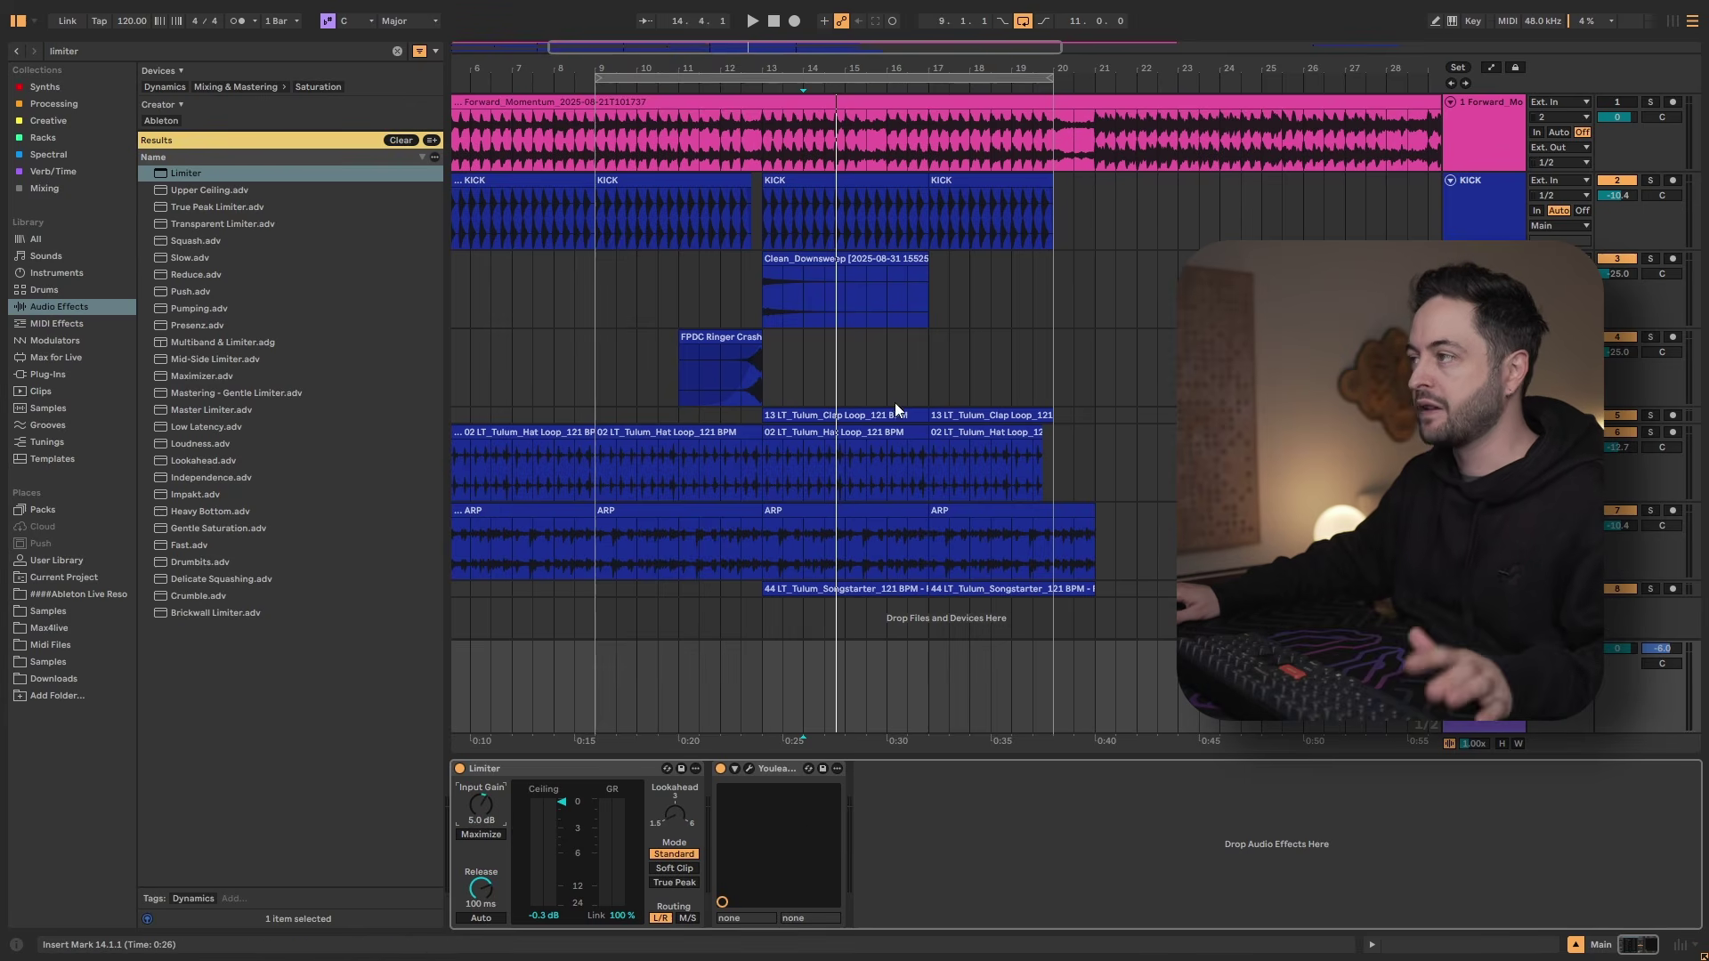
Play the arrangement from bar 9 to check the Limiter's level and gain reduction.
{"action": "left_click", "coordinate": [594, 280]}
{"action": "key", "text": "space"}
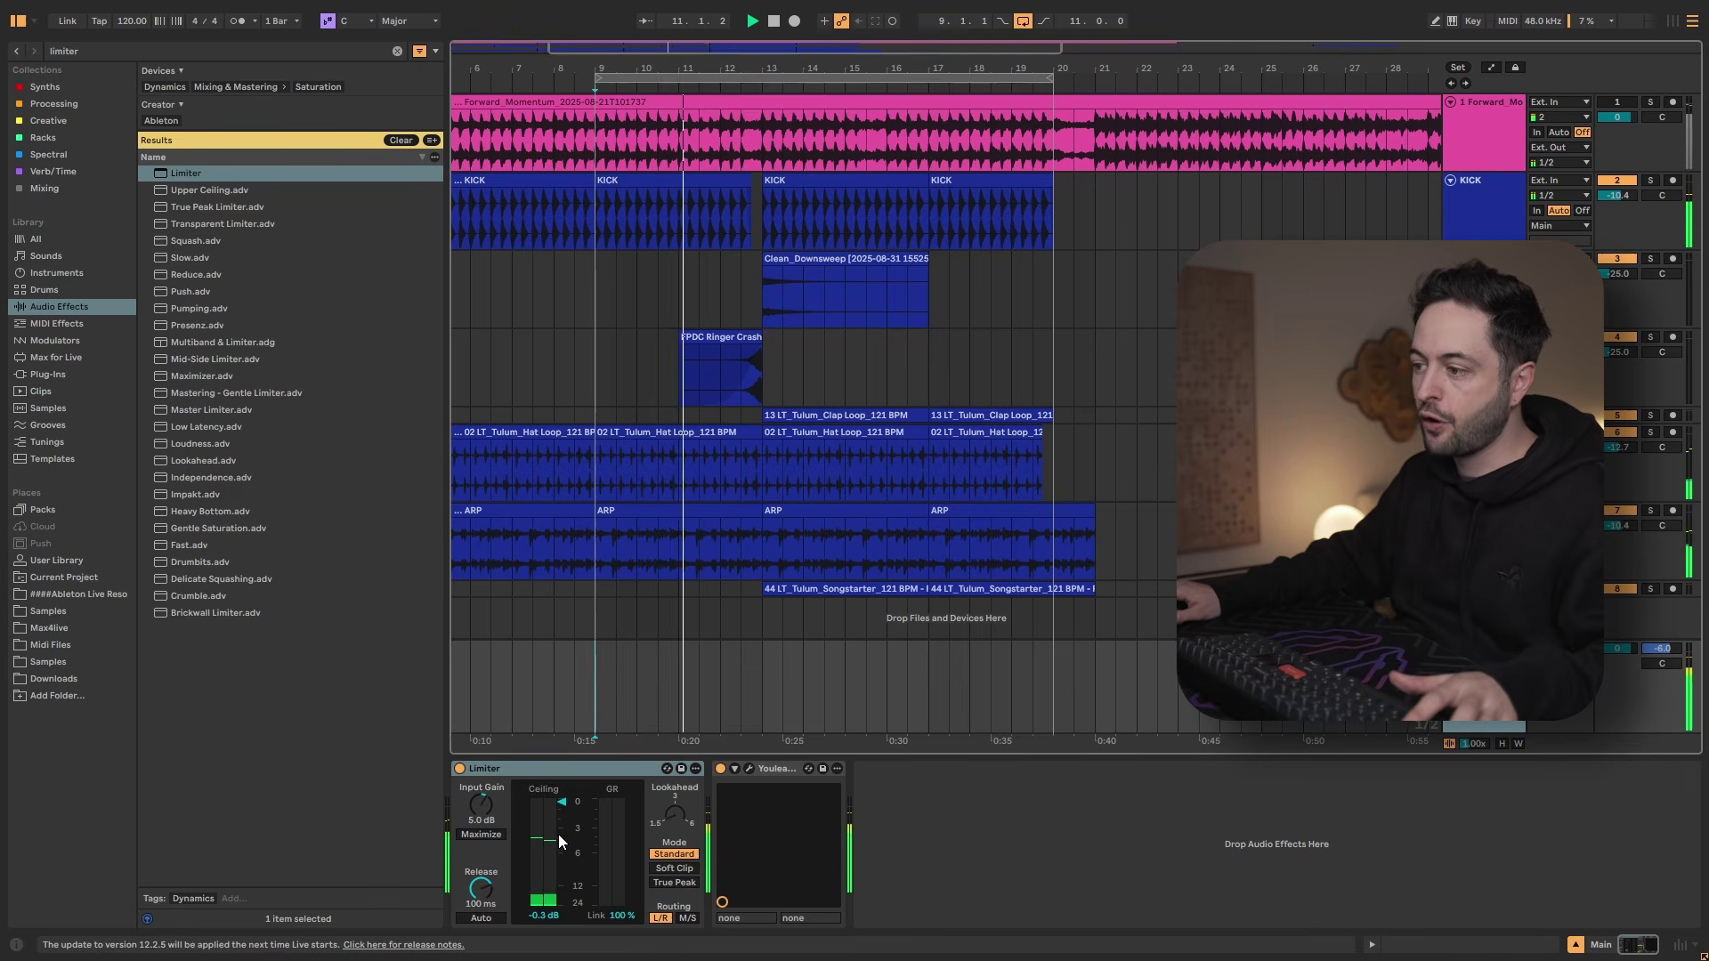
{"action": "key", "text": "space"}
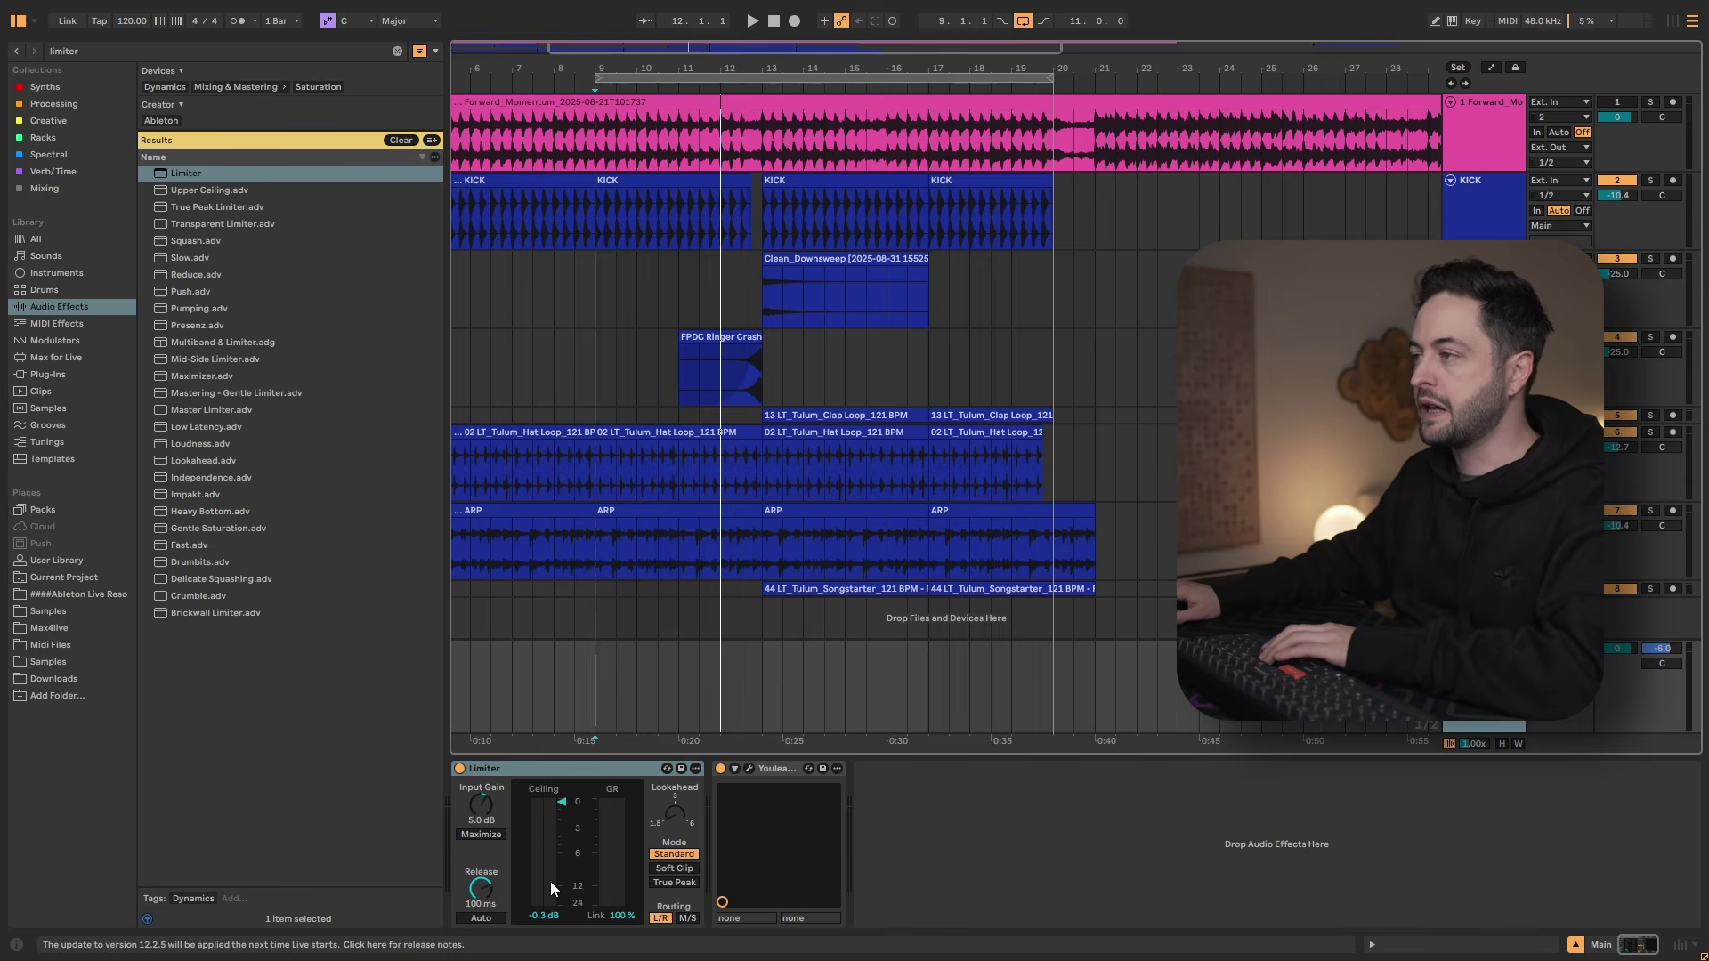
Set the Limiter's input gain to 10 dB and measure the arrangement's integrated loudness from bar 9 in Youlean Loudness Meter 2.
{"action": "left_click", "coordinate": [484, 803]}
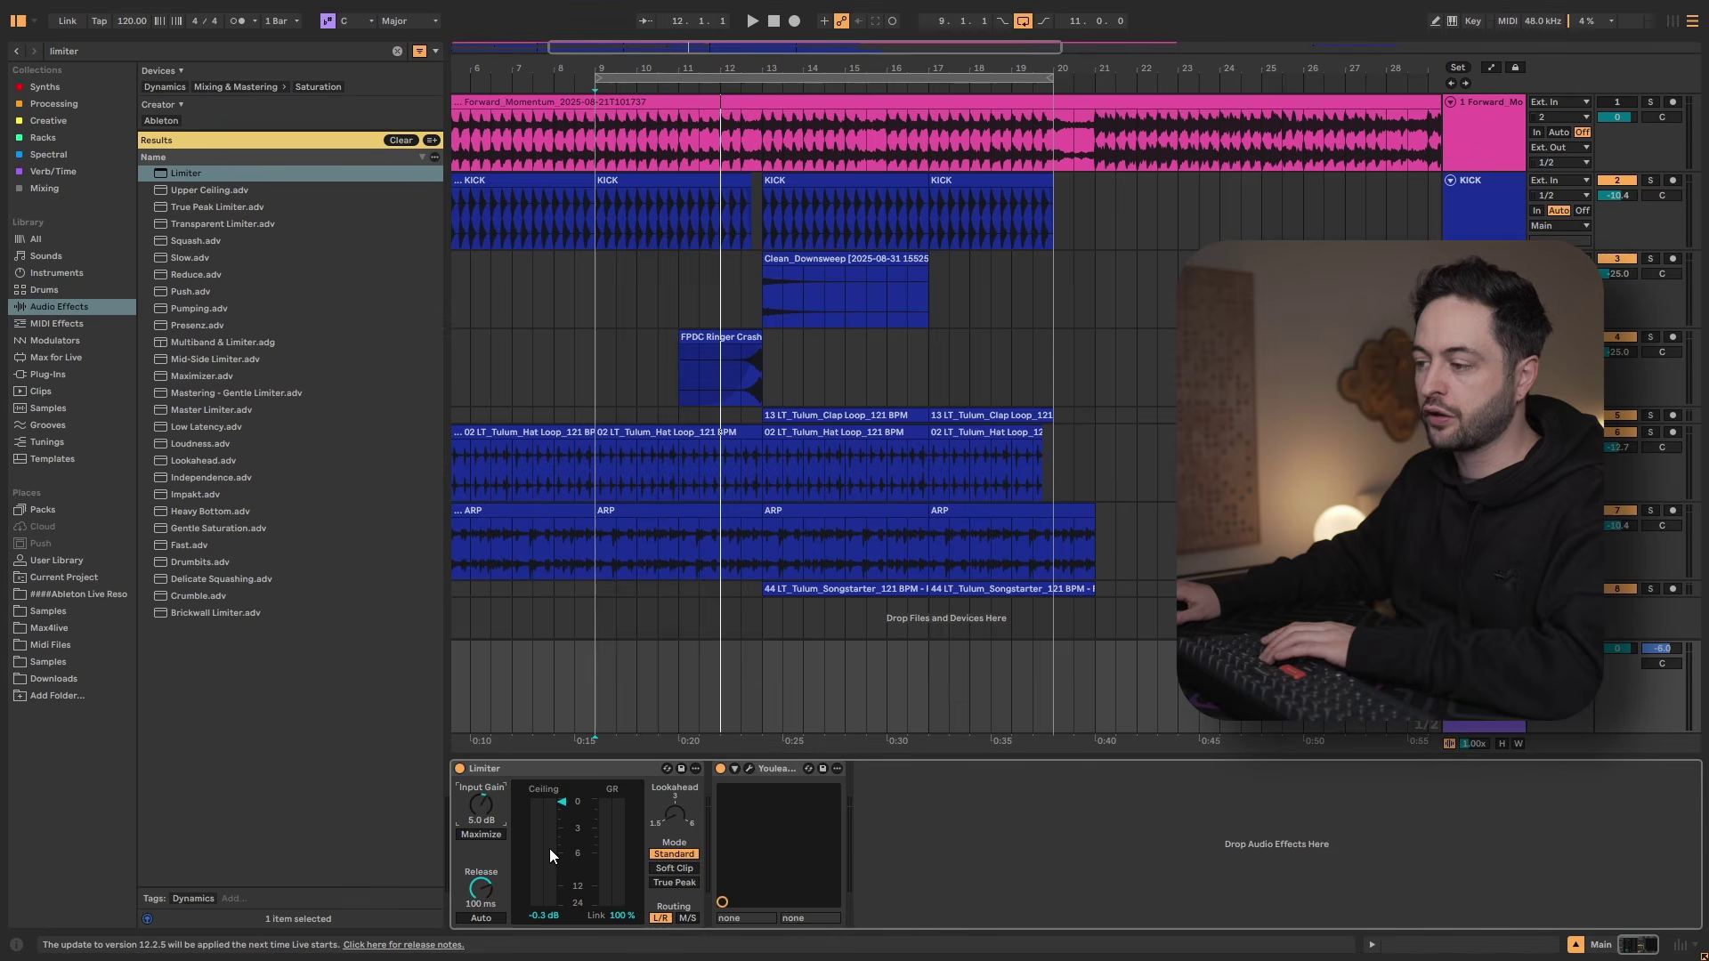
{"action": "type", "text": "10"}
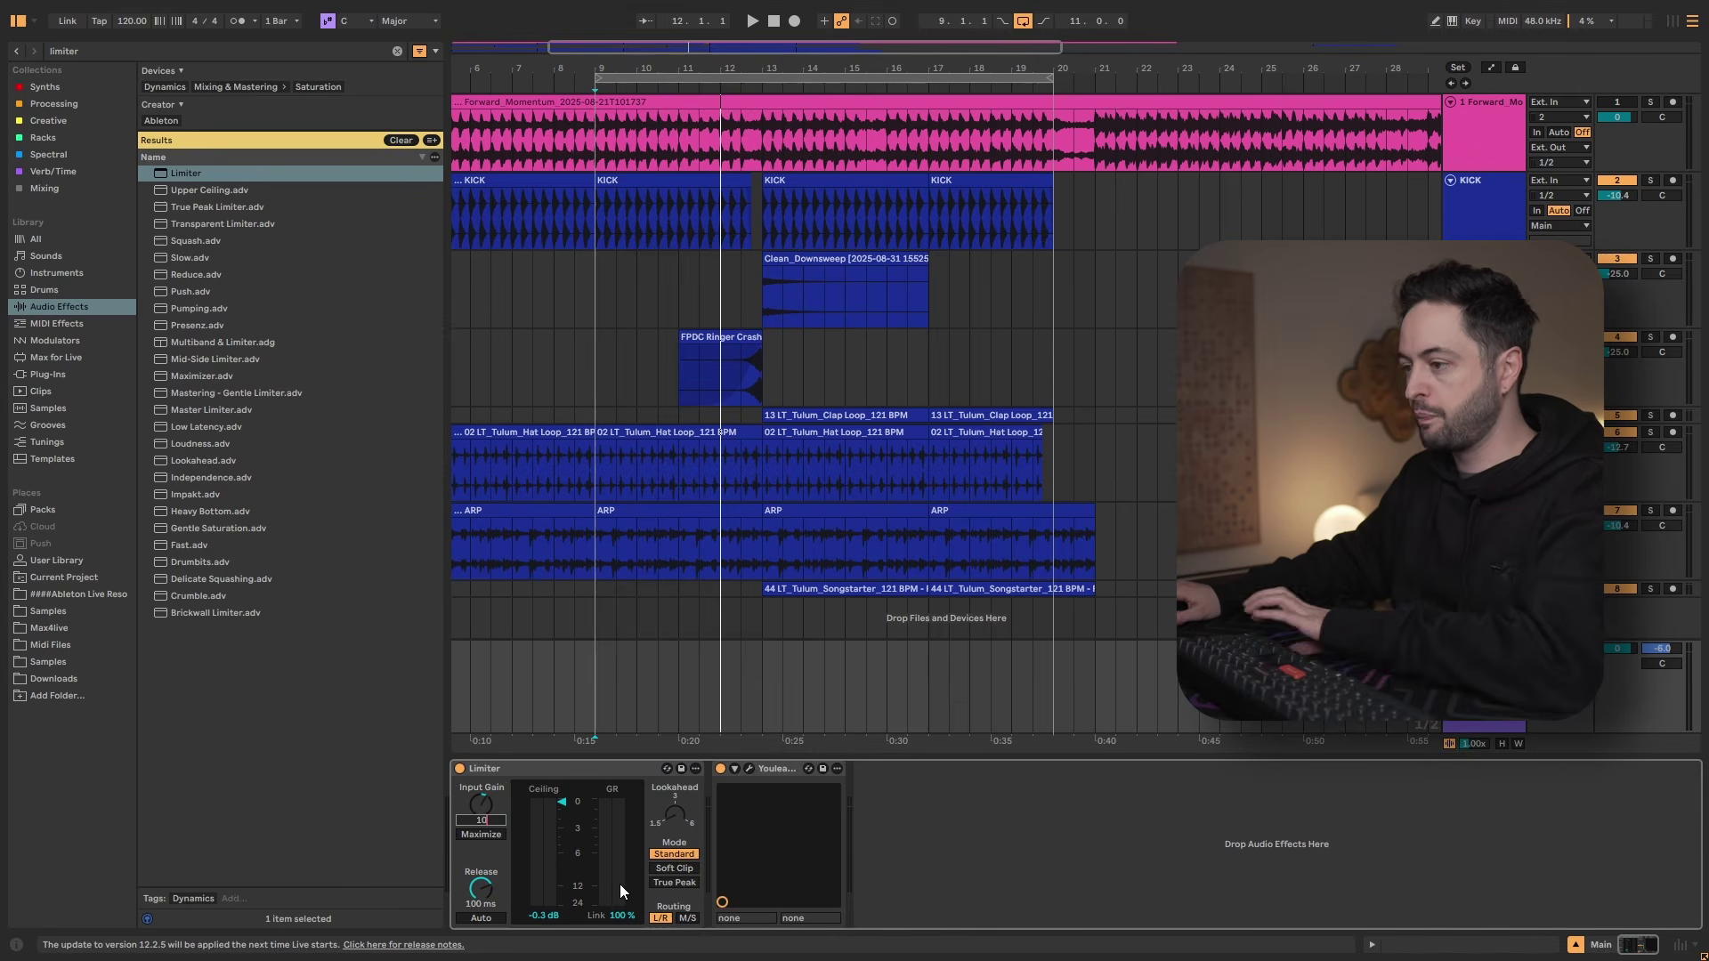
{"action": "key", "text": "Return"}
{"action": "key", "text": "space"}
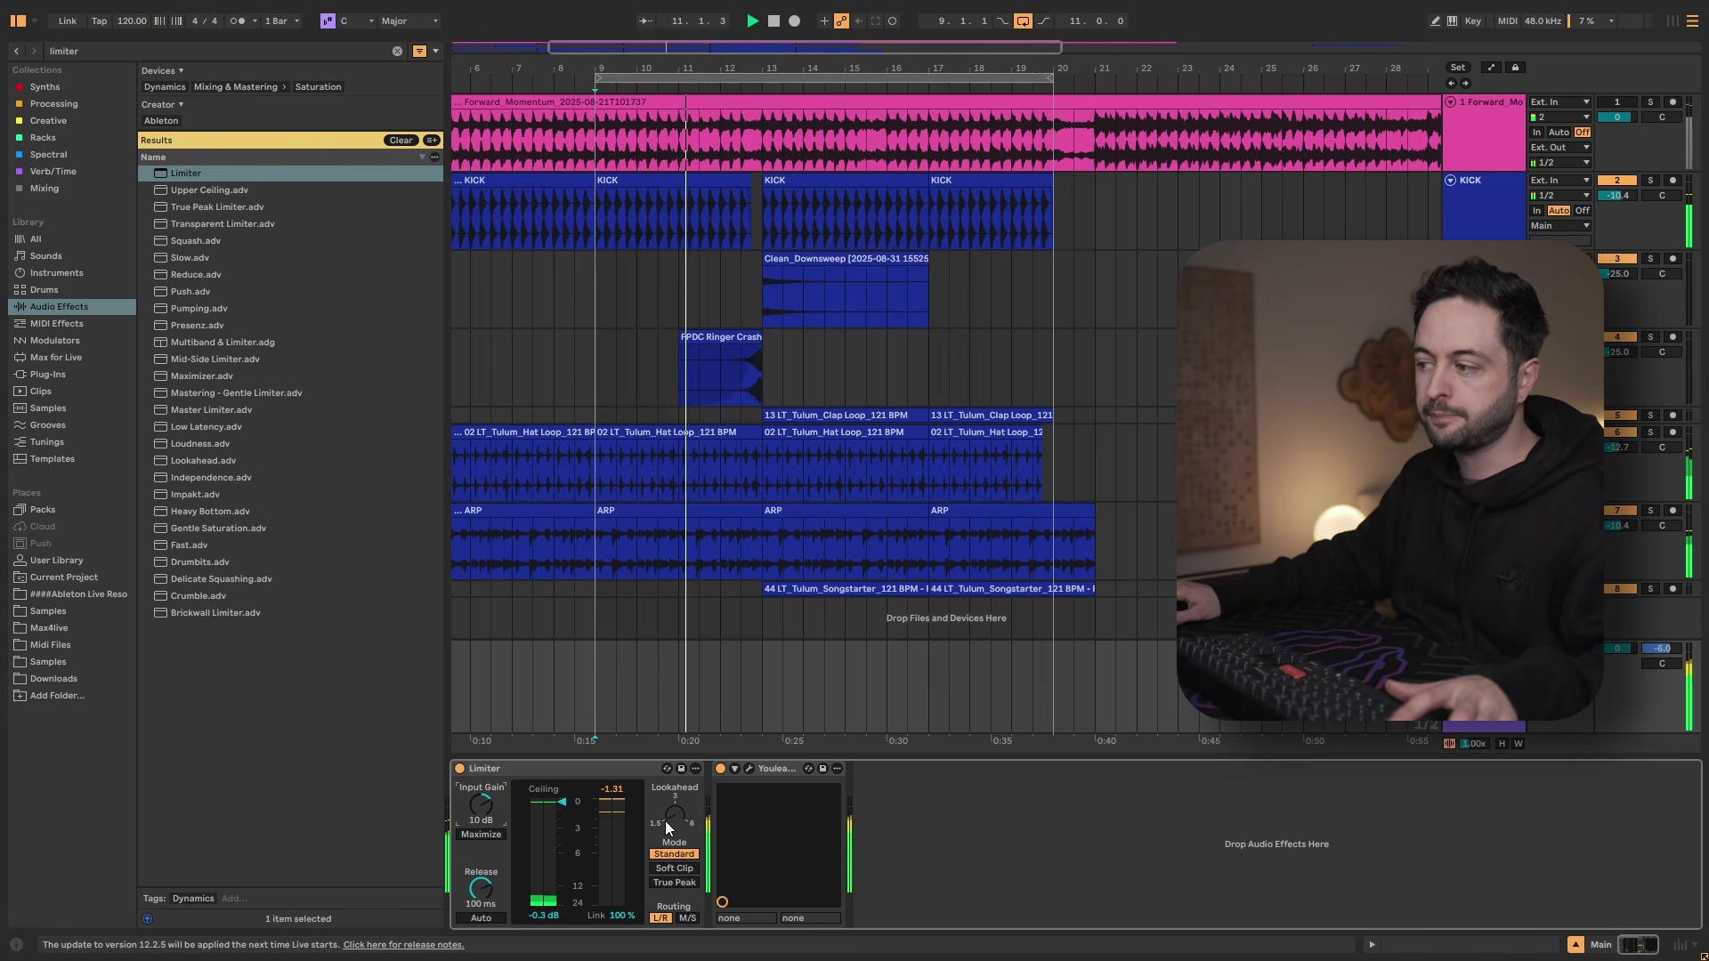
{"action": "left_click", "coordinate": [748, 768]}
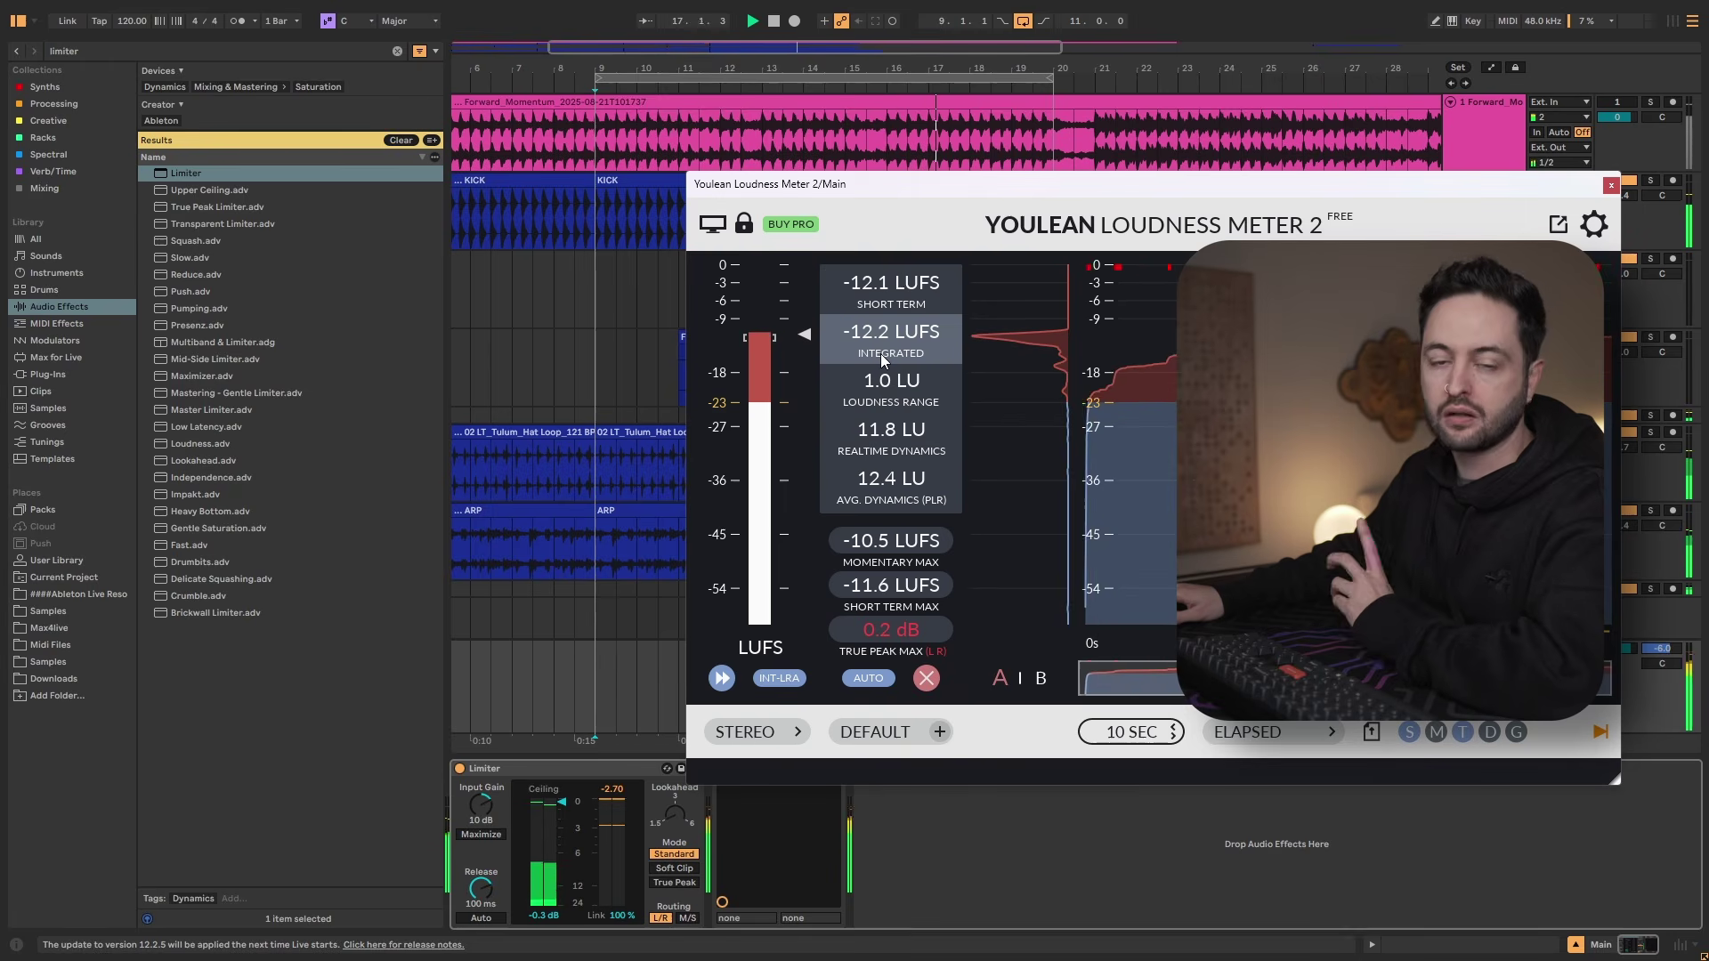
{"action": "key", "text": "space"}
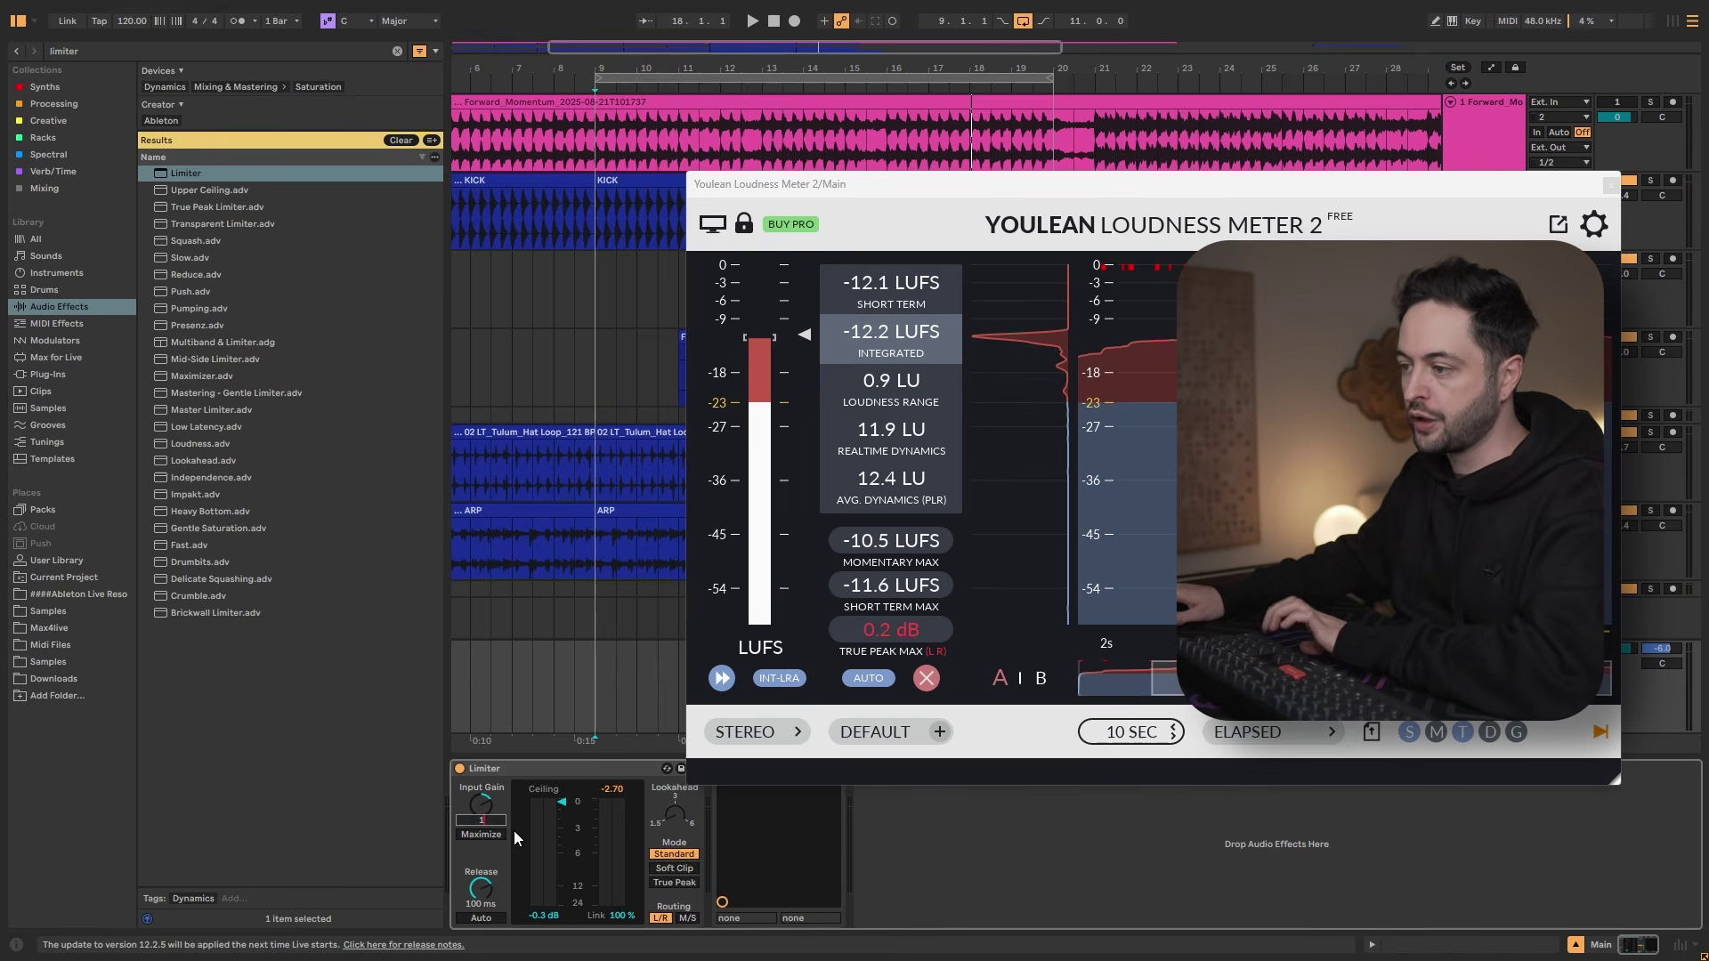
Raise the Limiter's input gain to 11 dB and finally 12 dB while measuring loudness, and reset its gain-reduction reading.
{"action": "type", "text": "1"}
{"action": "key", "text": "Return"}
{"action": "key", "text": "space"}
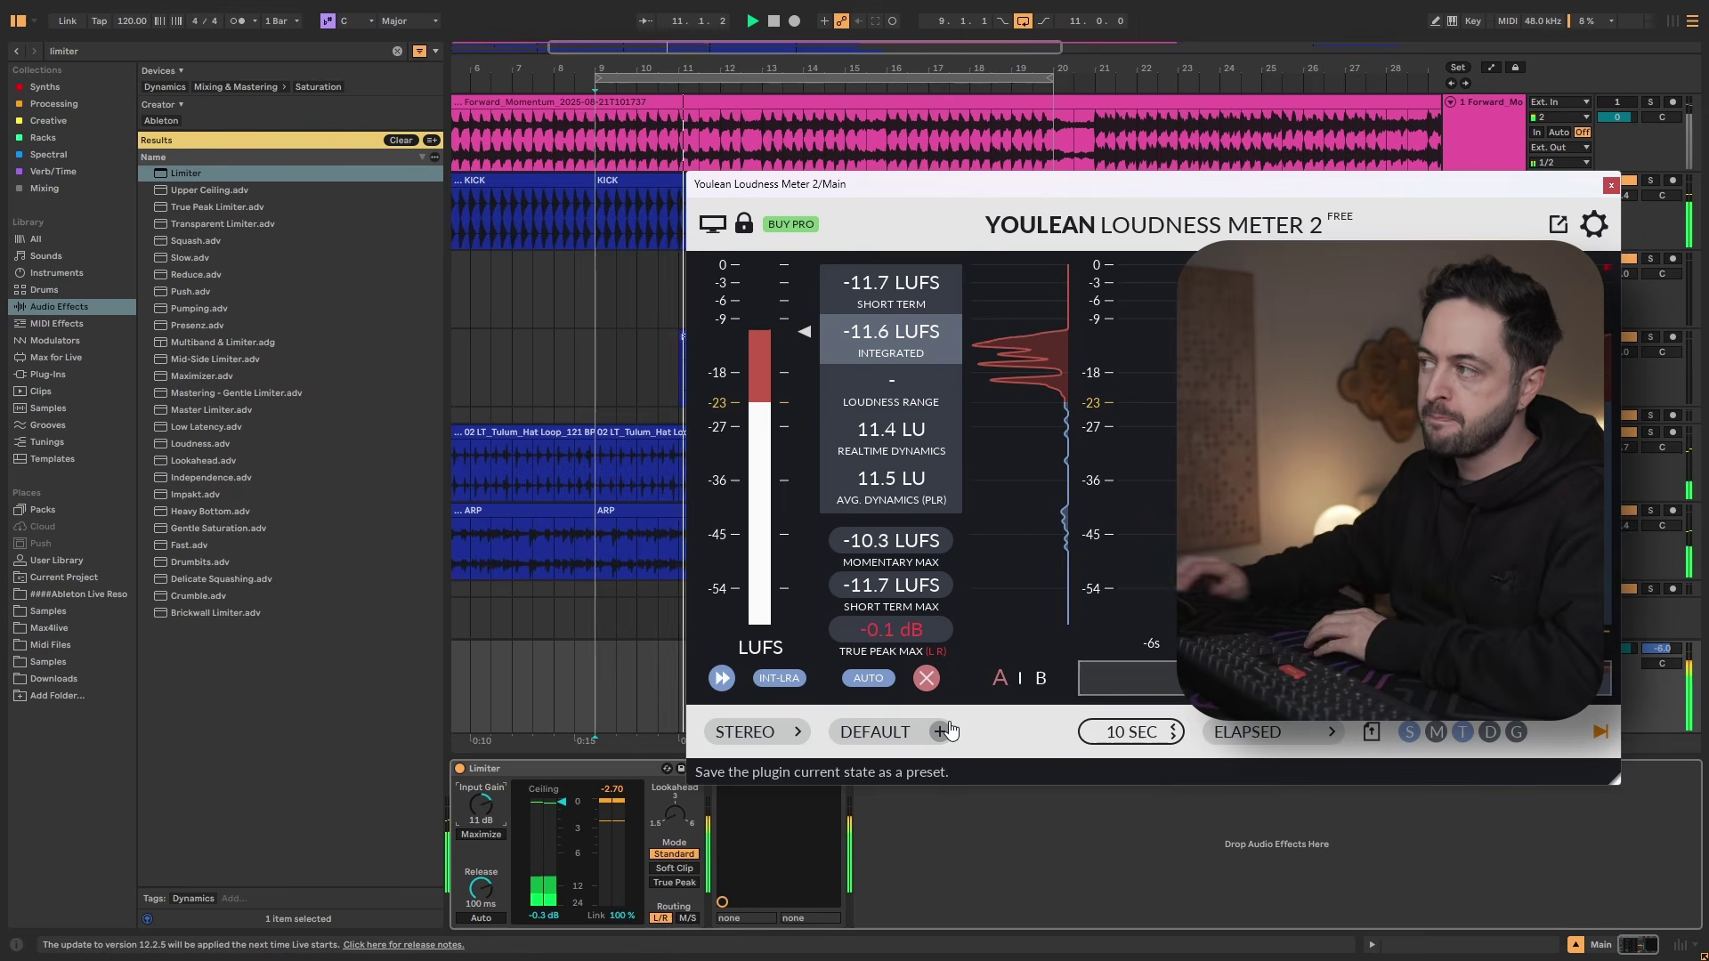
{"action": "left_click", "coordinate": [482, 812]}
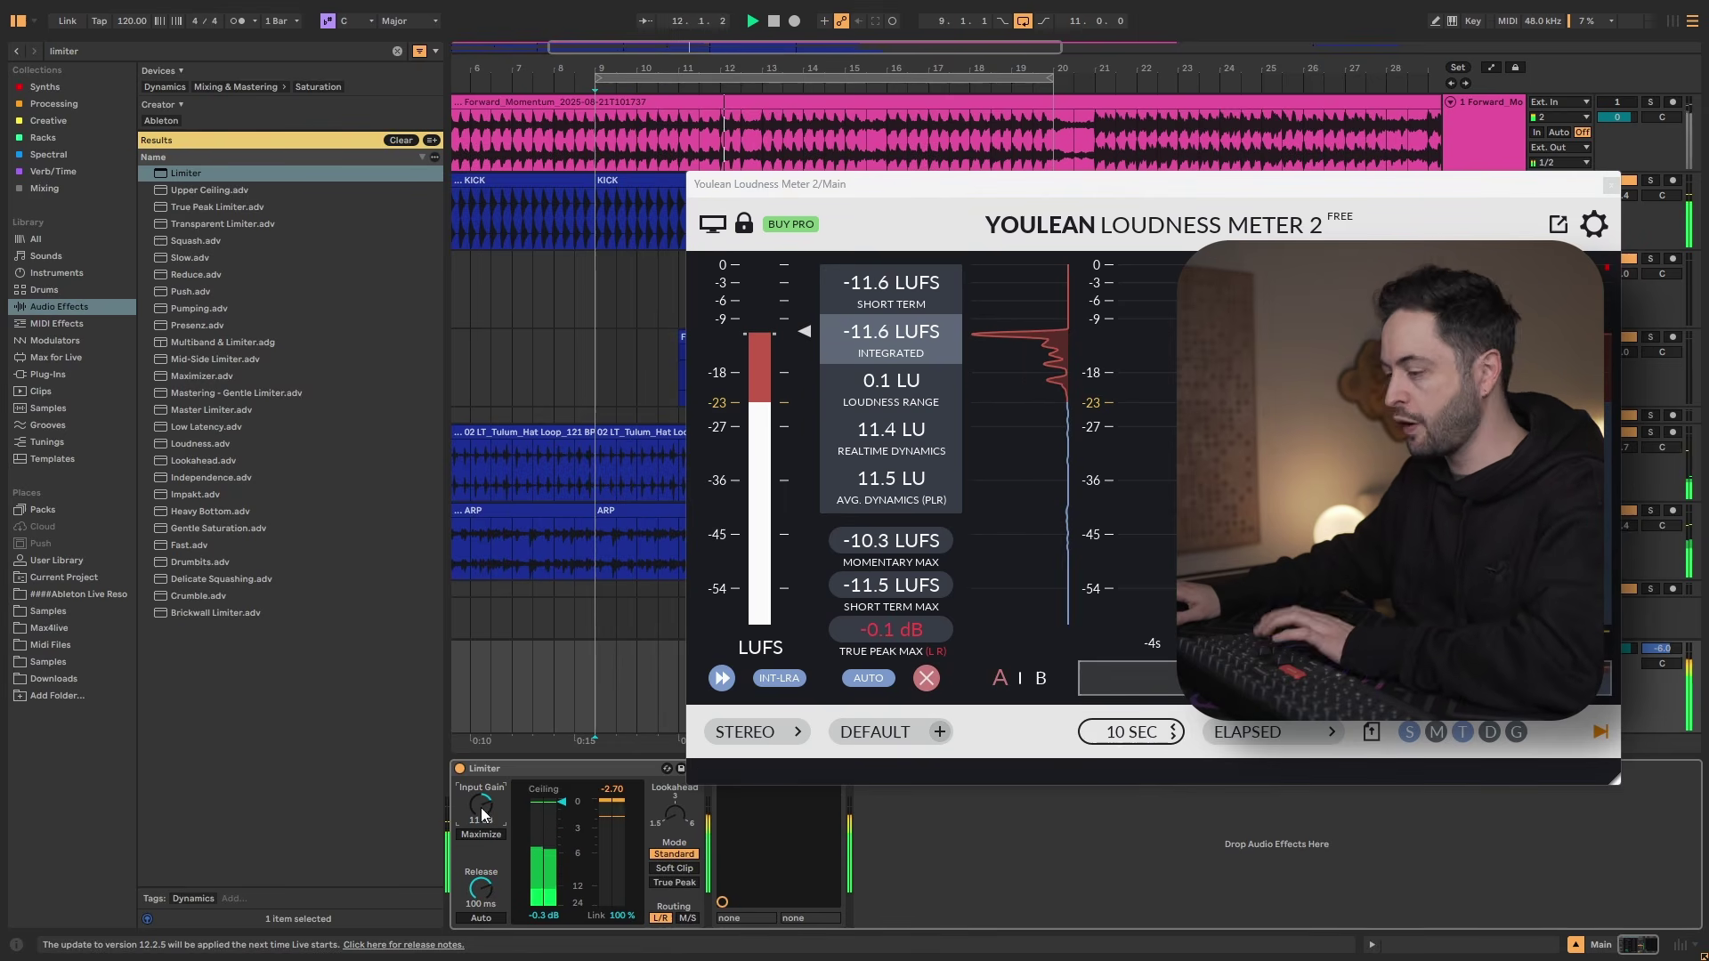
{"action": "left_click", "coordinate": [611, 791]}
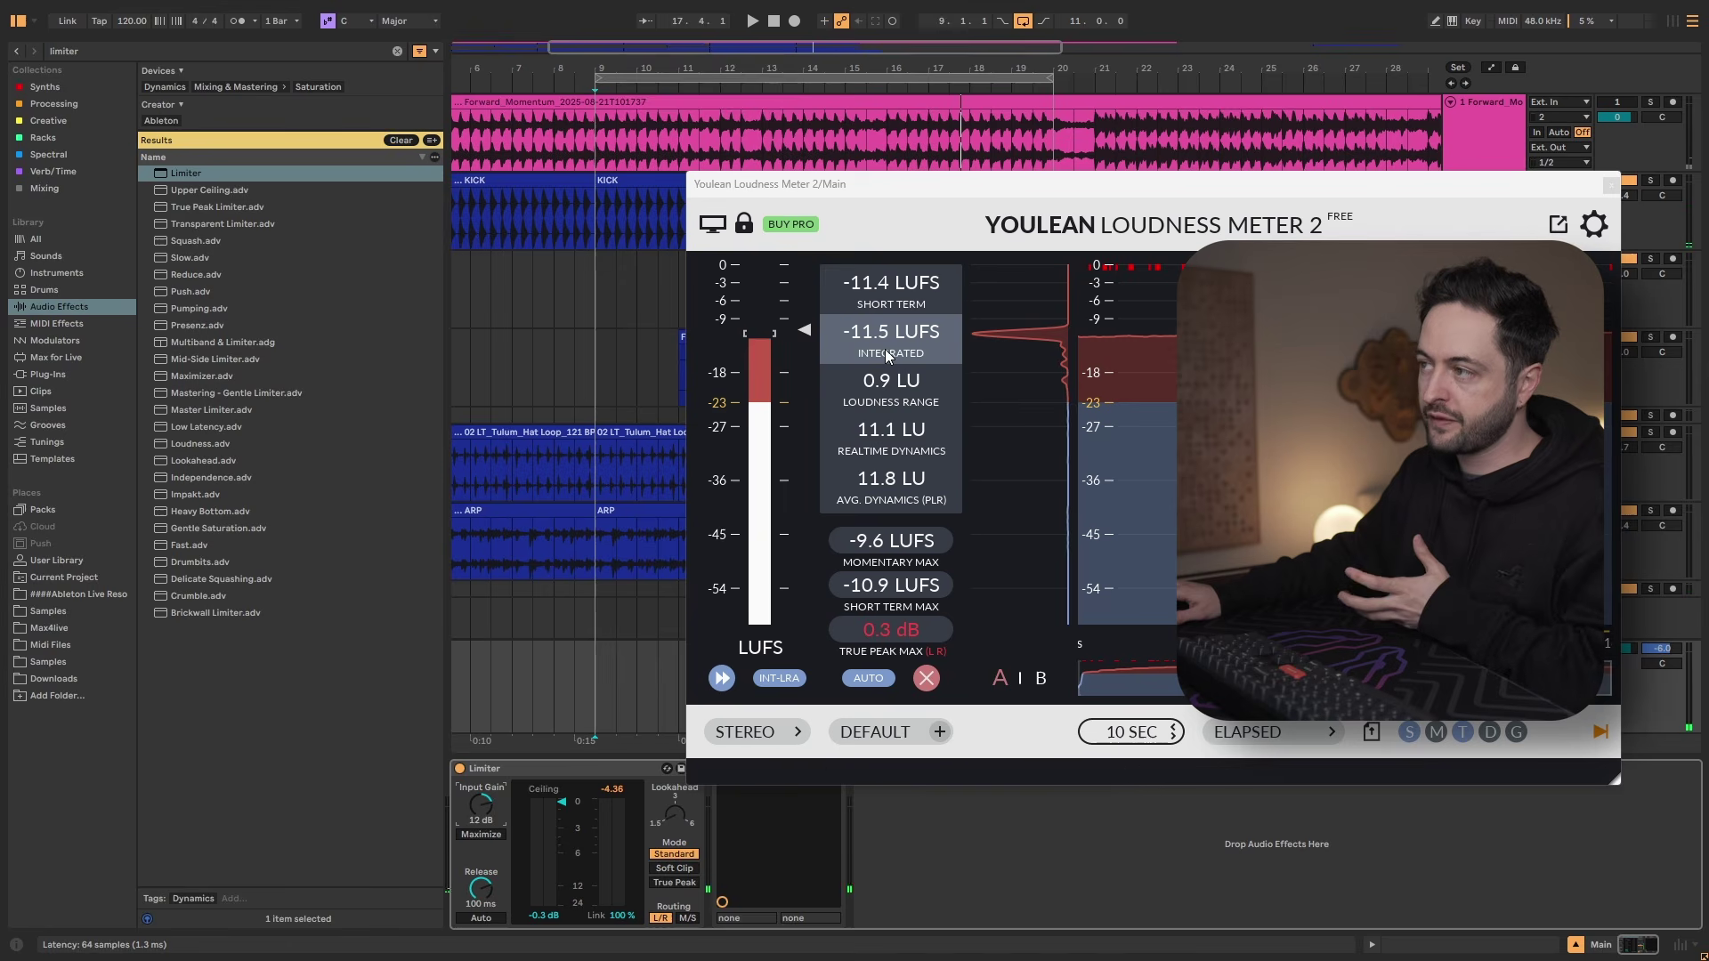
Play from bar 9, alternately soloing and unsoloing the reference track to compare it with the limited arrangement, and reset the loudness meter.
{"action": "left_click", "coordinate": [831, 108]}
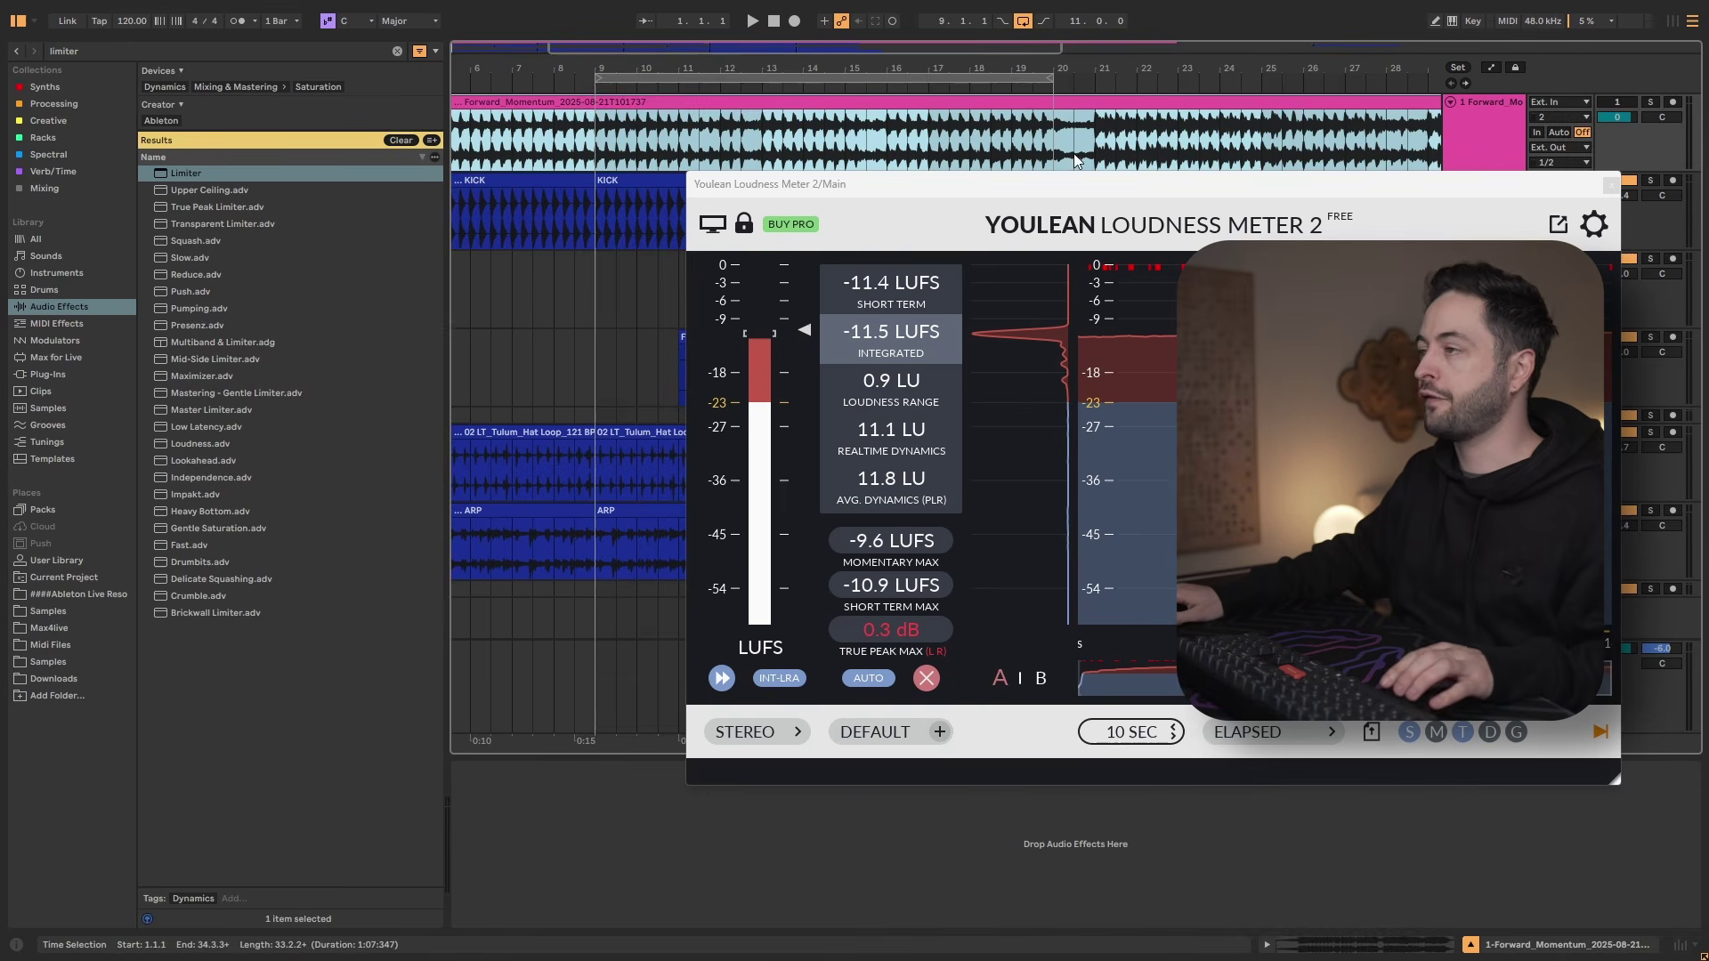
{"action": "left_click", "coordinate": [612, 228]}
{"action": "key", "text": "space"}
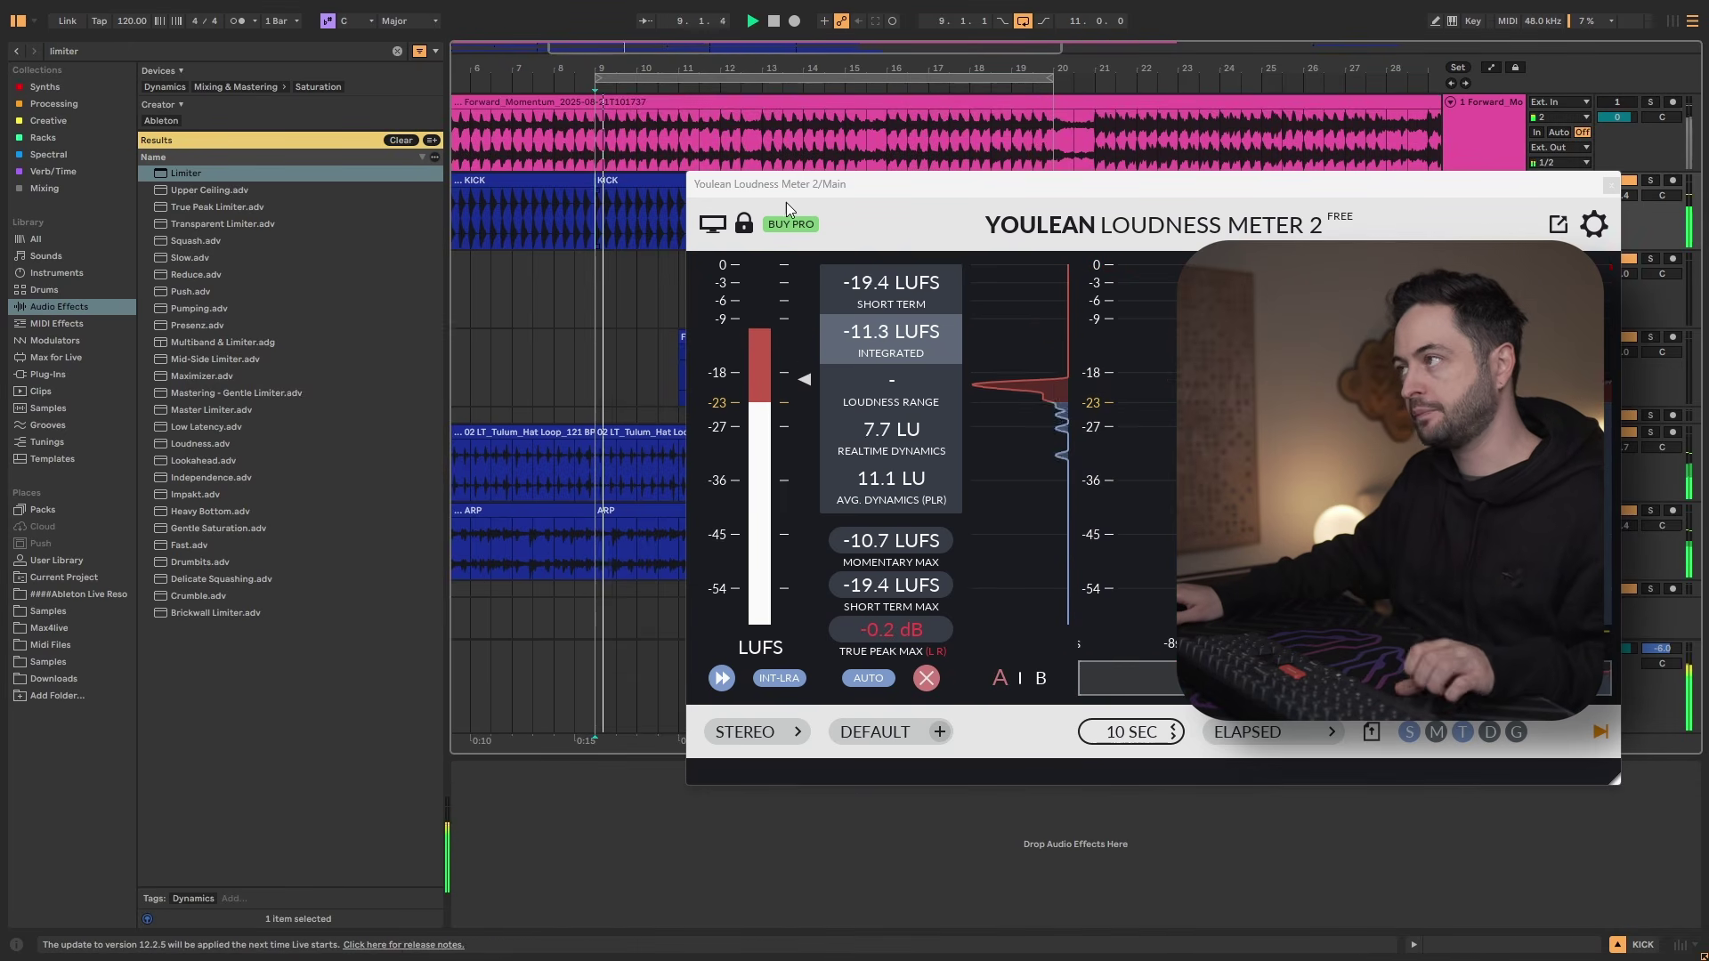
{"action": "left_click", "coordinate": [1652, 103]}
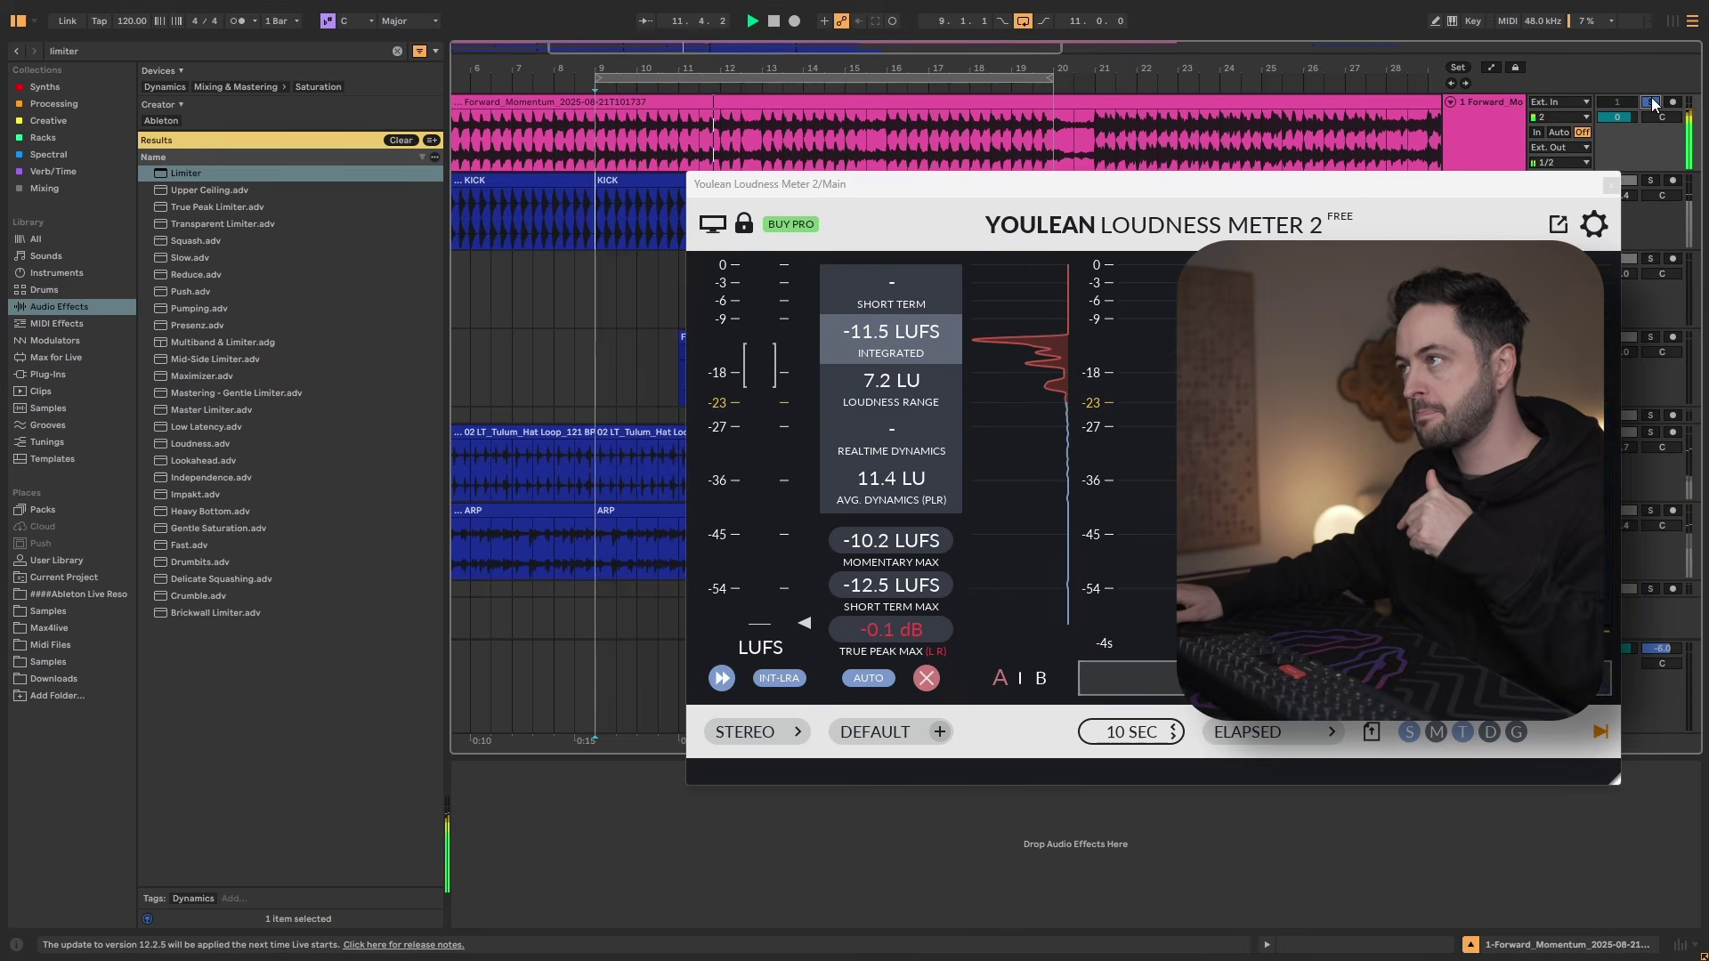
{"action": "left_click", "coordinate": [1652, 103]}
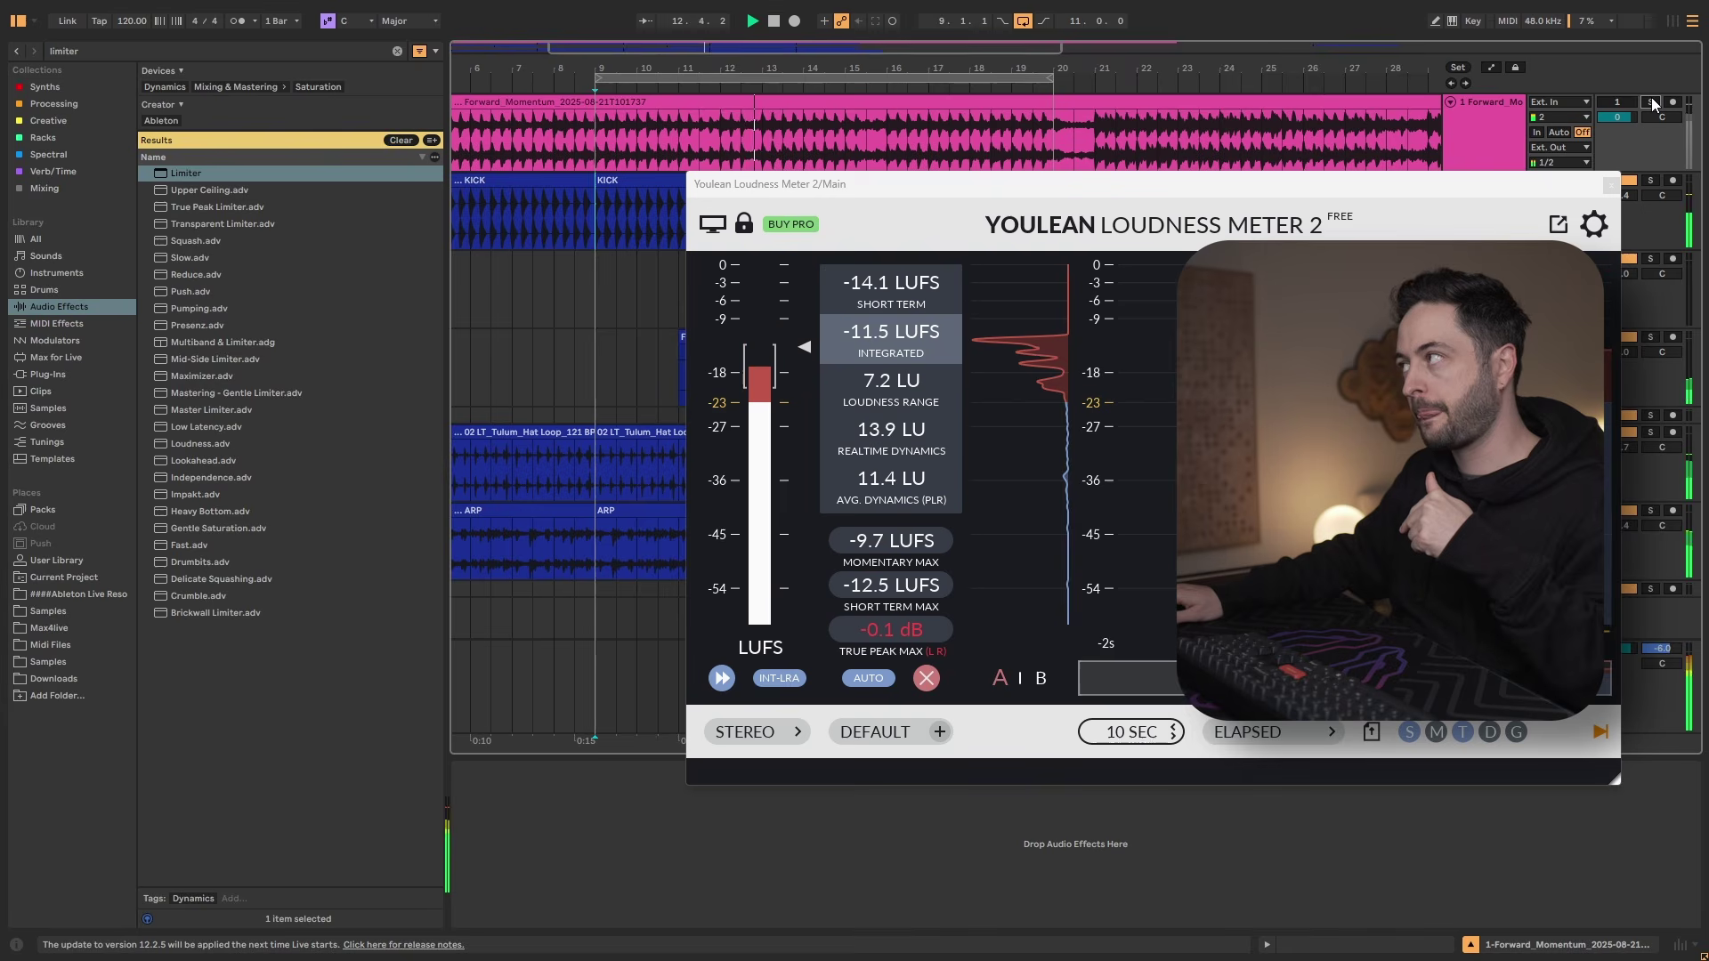
{"action": "left_click", "coordinate": [1651, 102]}
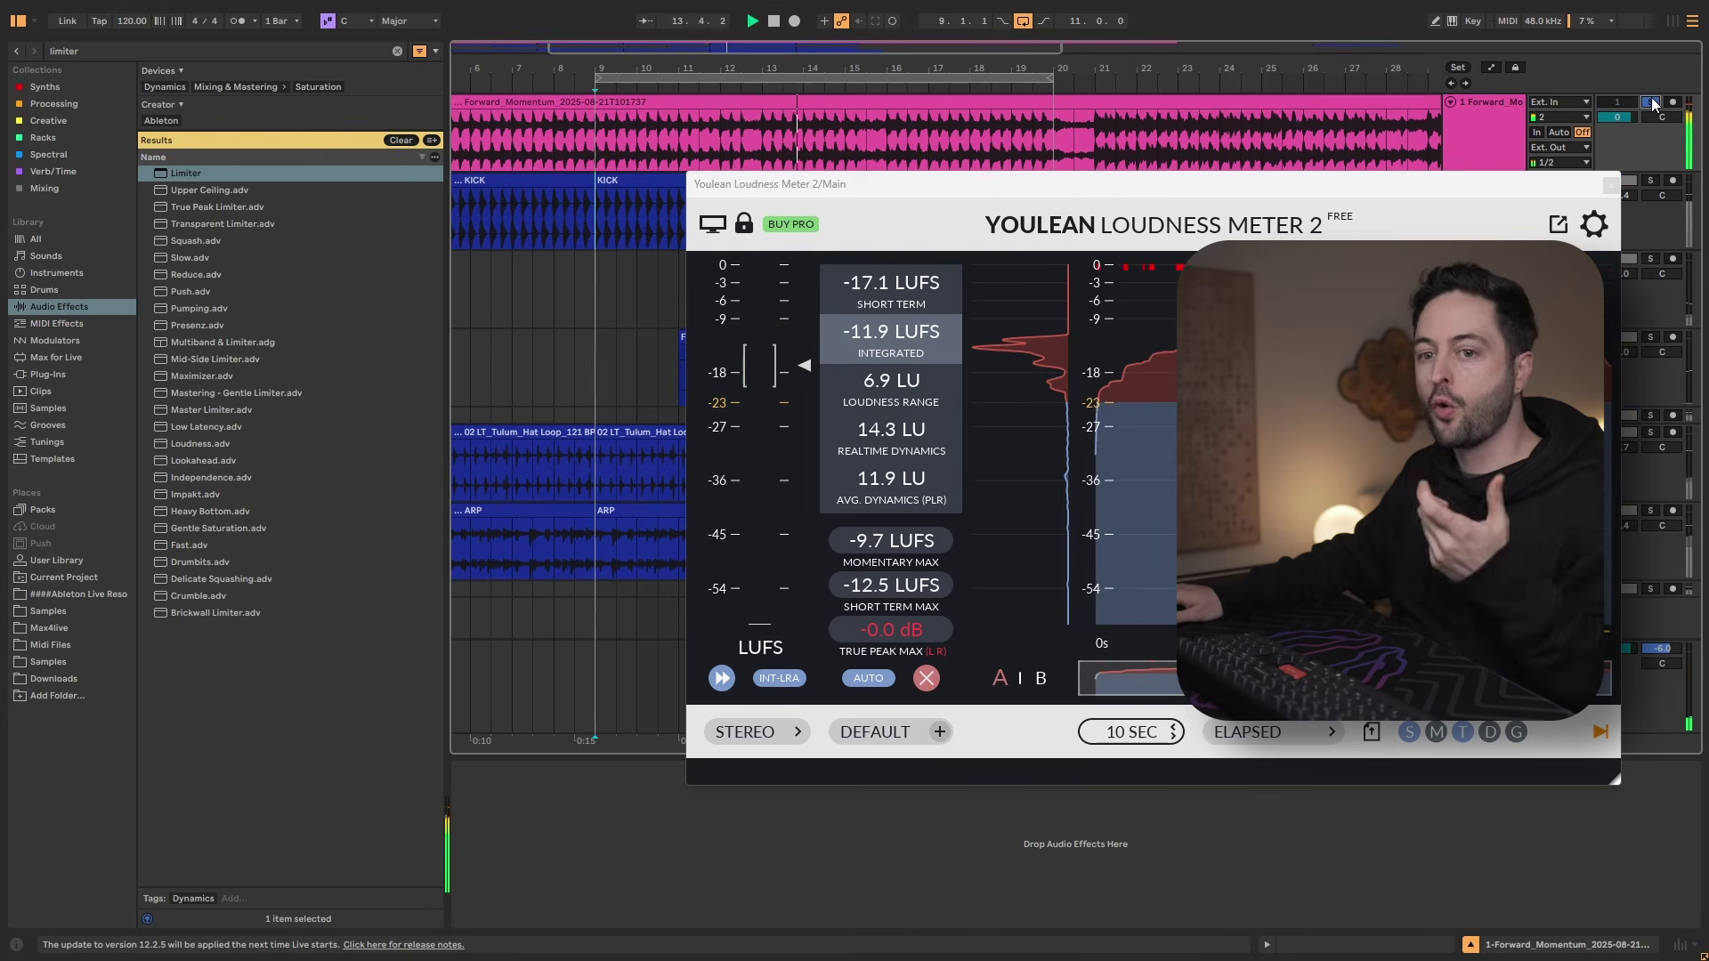
{"action": "left_click", "coordinate": [1651, 103]}
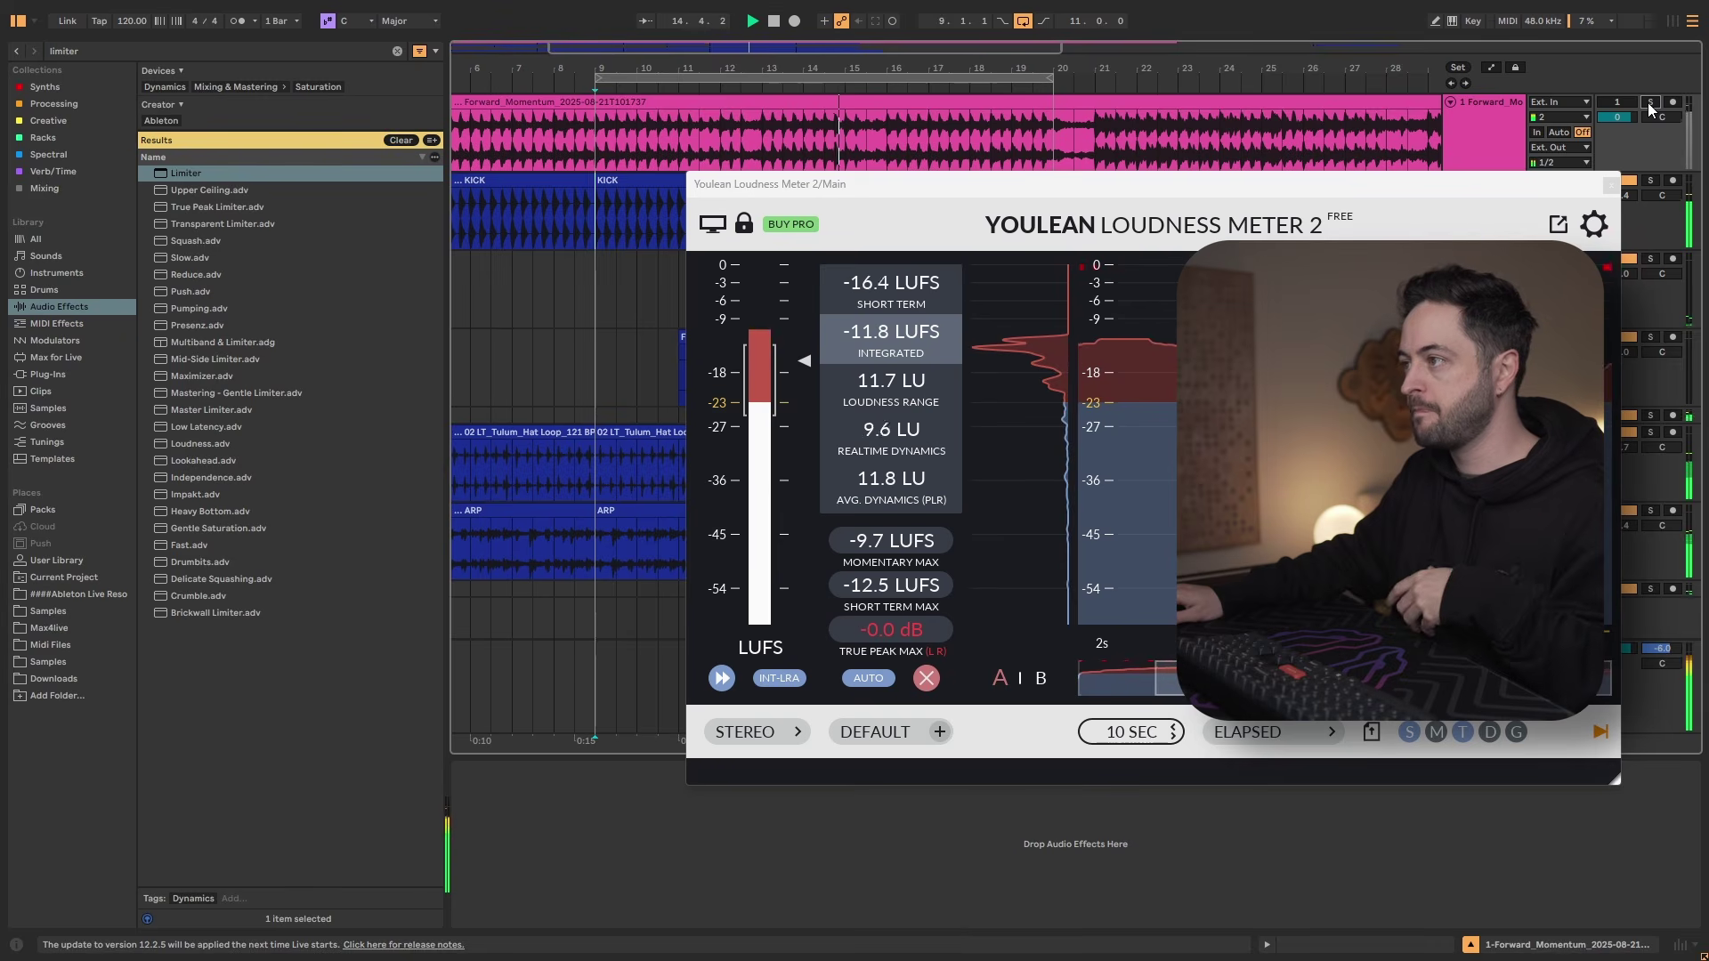
{"action": "left_click", "coordinate": [926, 678]}
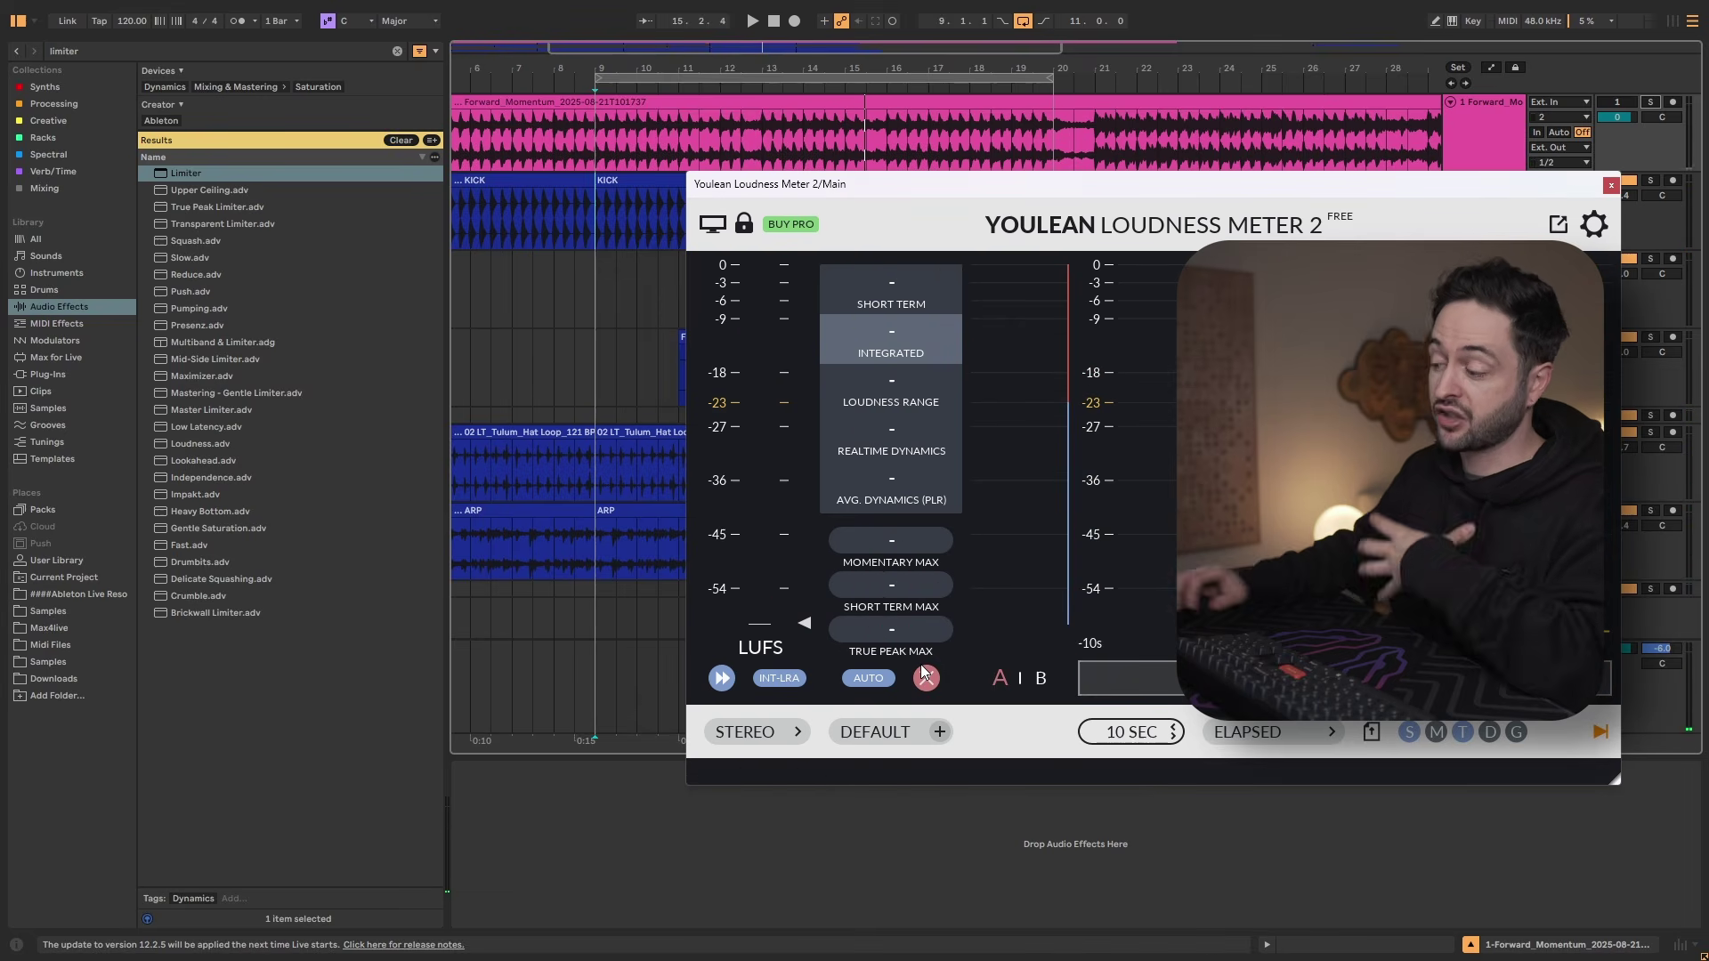